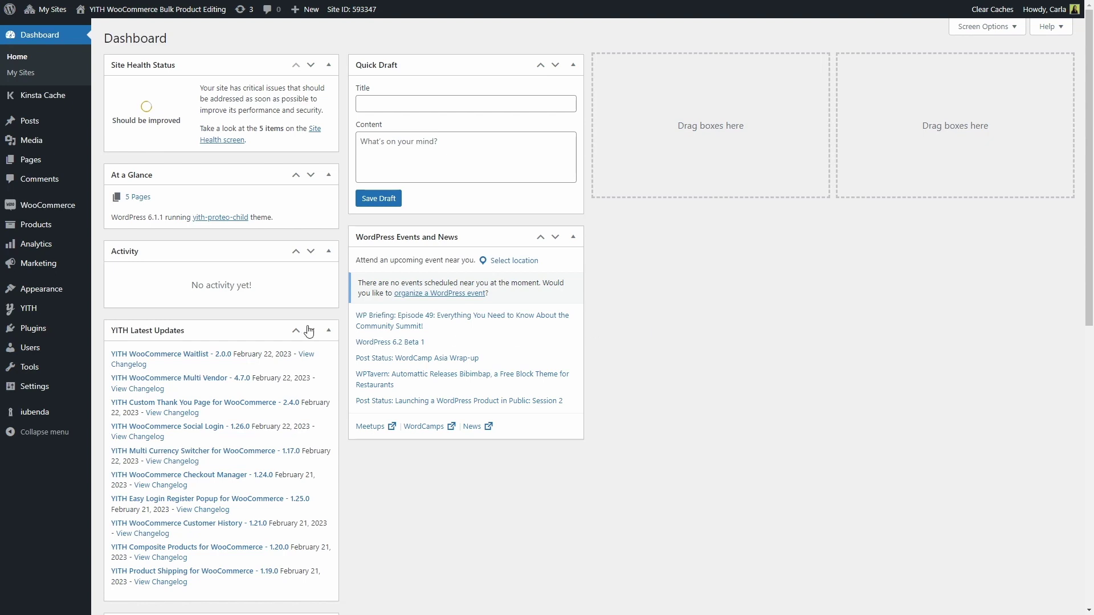
# - Open YITH > Bulk Product Editing to show the products table of shoes
pyautogui.moveTo(80, 312)
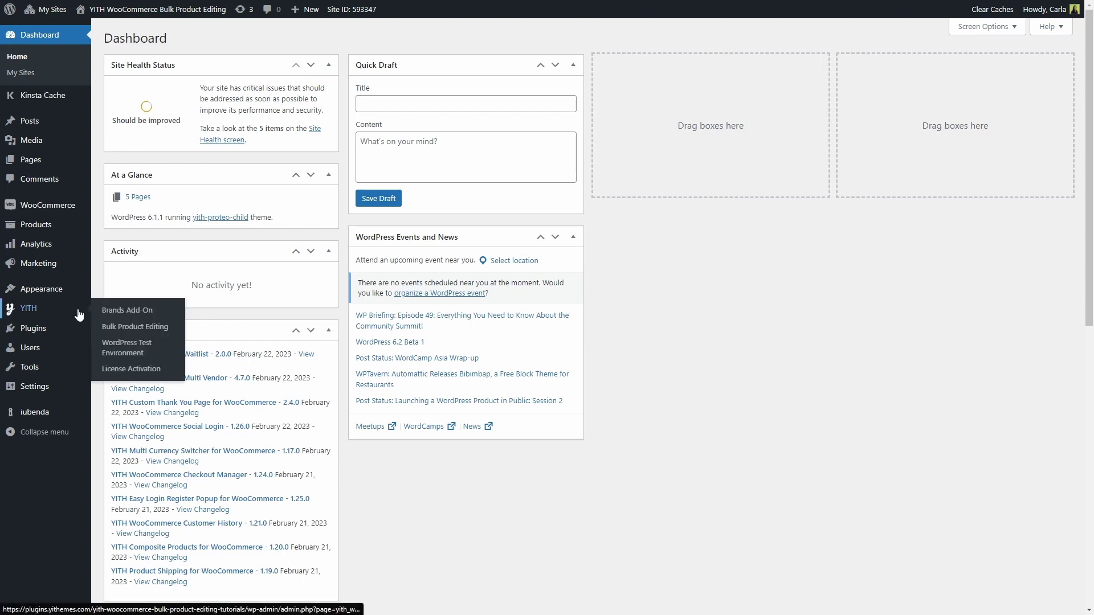
pyautogui.click(122, 326)
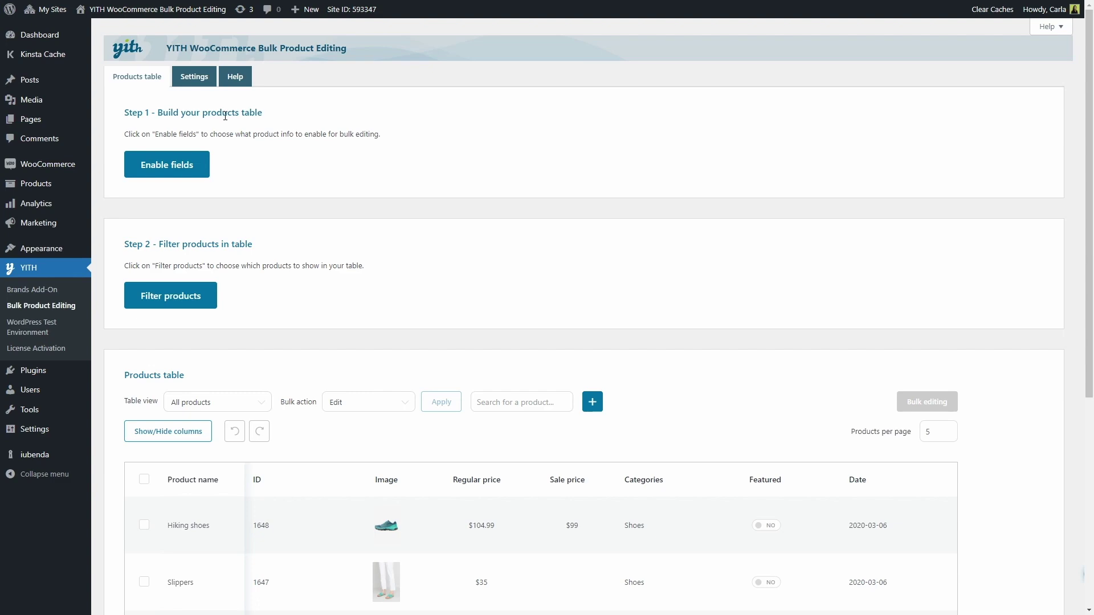
# - Open the Enable fields dialog and switch all fields off and back on
pyautogui.click(171, 178)
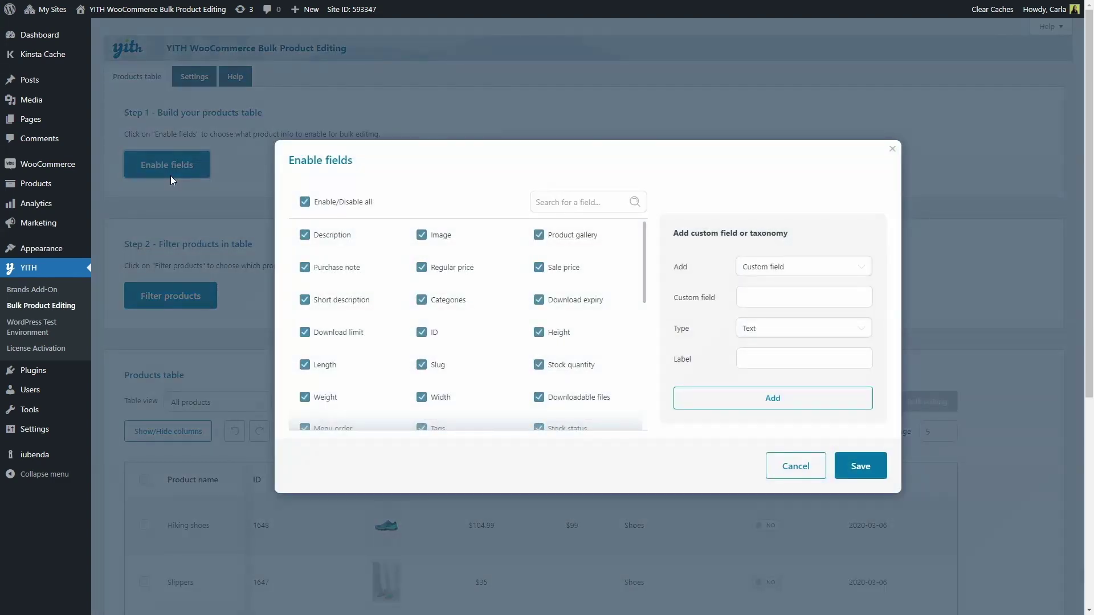
pyautogui.scroll(-5, 493, 315)
pyautogui.scroll(6, 490, 313)
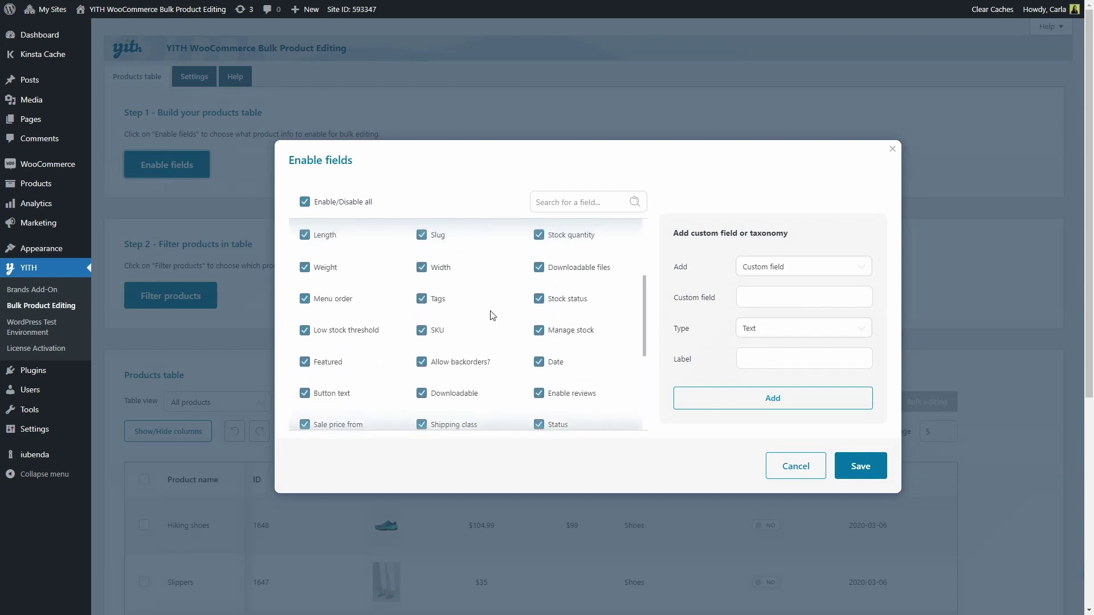
pyautogui.click(307, 204)
pyautogui.click(306, 202)
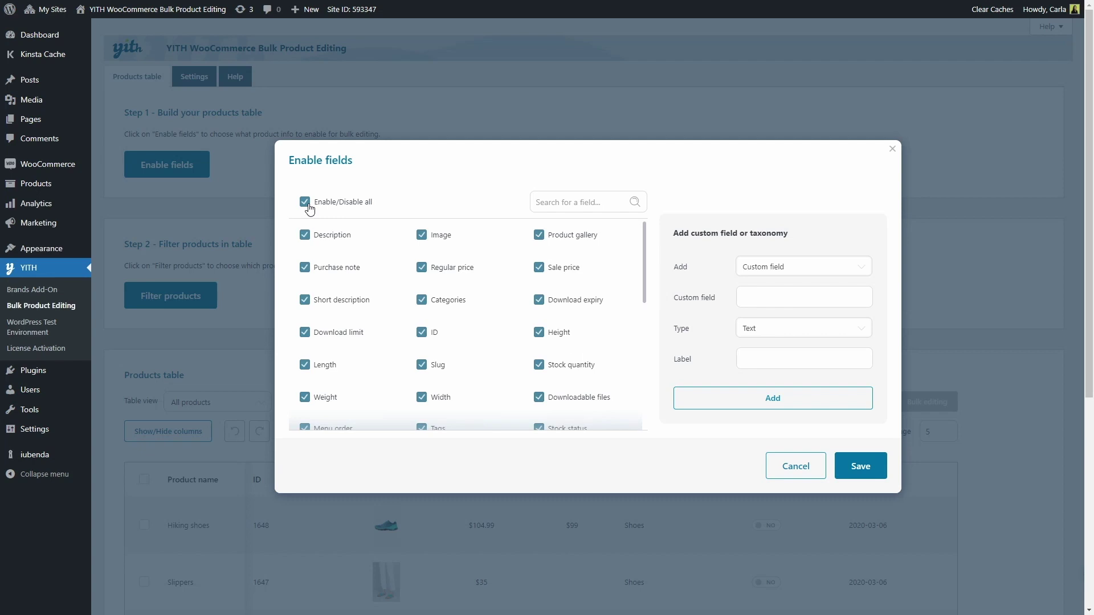
# - Search the field list for SKU, toggle Product gallery, and keep Custom field as the kind to add
pyautogui.click(557, 203)
pyautogui.write('SKU')
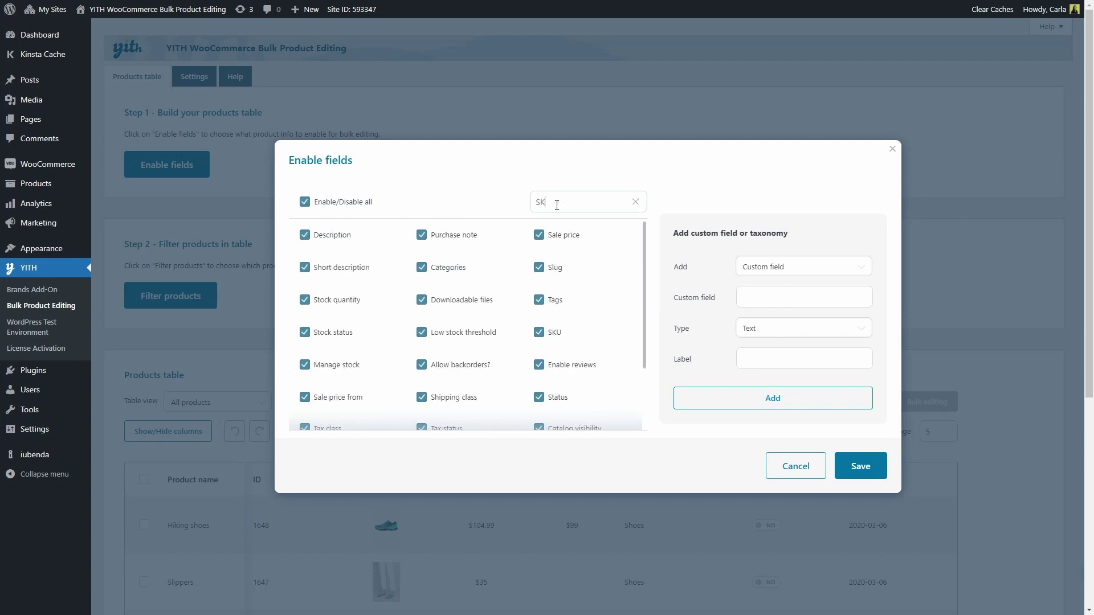
pyautogui.click(635, 201)
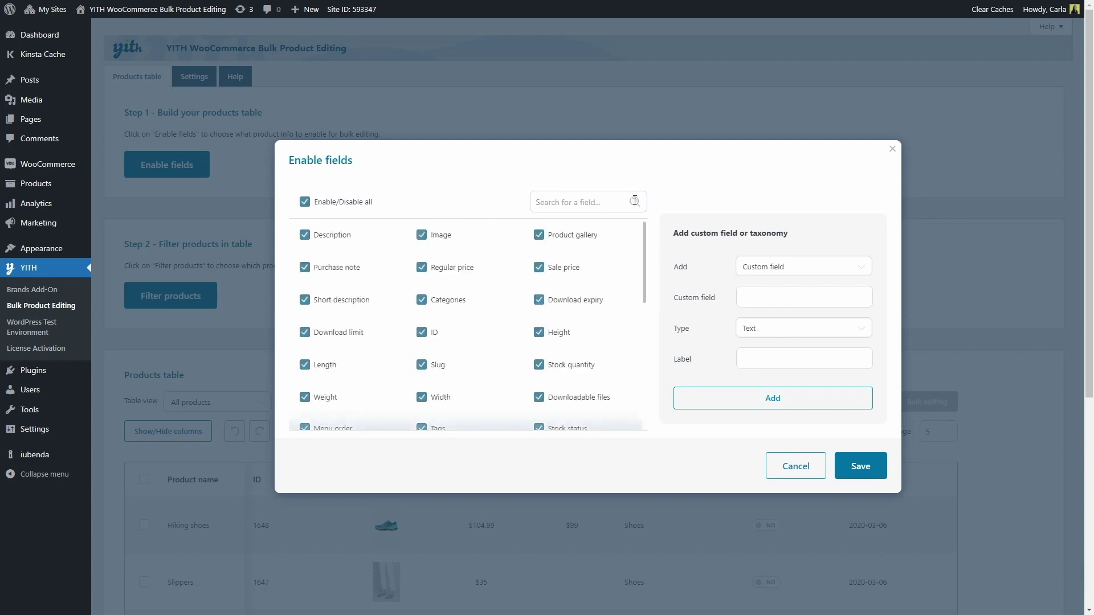
pyautogui.click(540, 238)
pyautogui.click(540, 238)
pyautogui.click(822, 269)
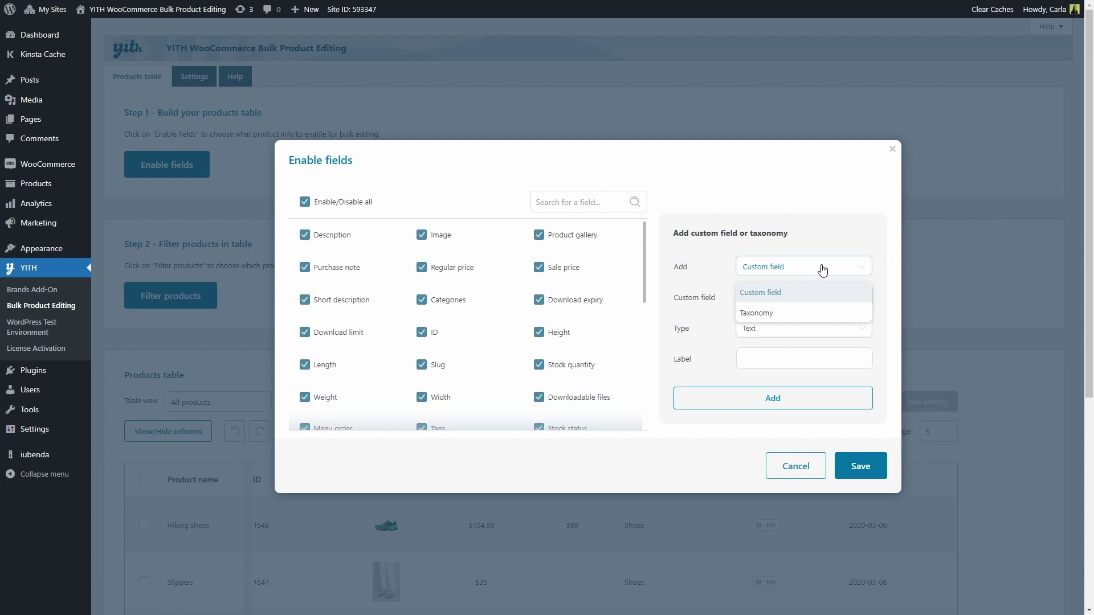
pyautogui.click(823, 270)
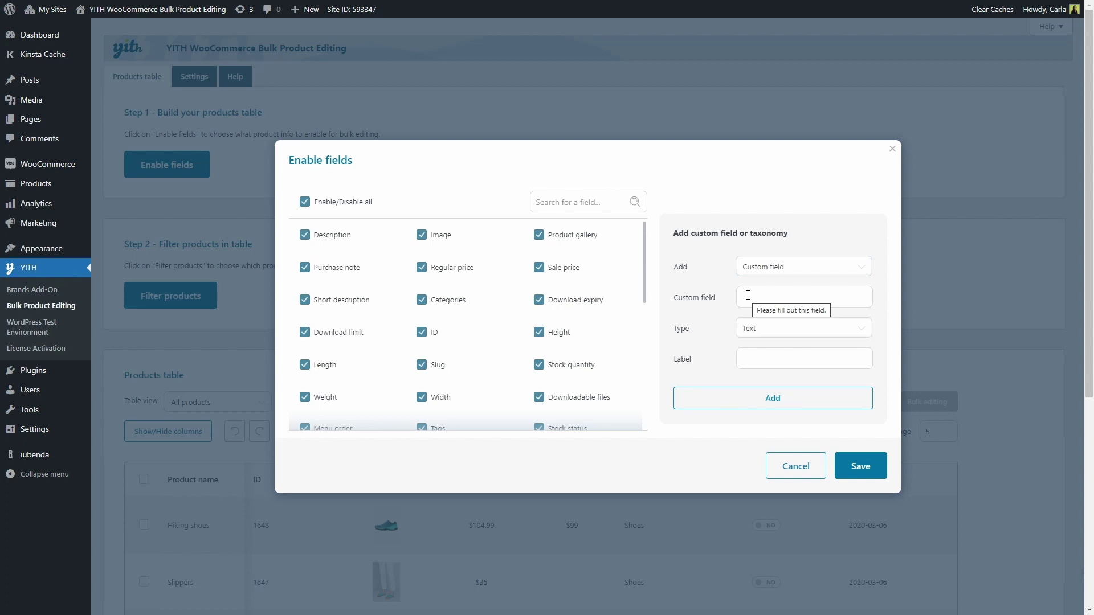
# - Open the Sneakers product's edit page and select its total_sales custom field name
pyautogui.click(64, 186)
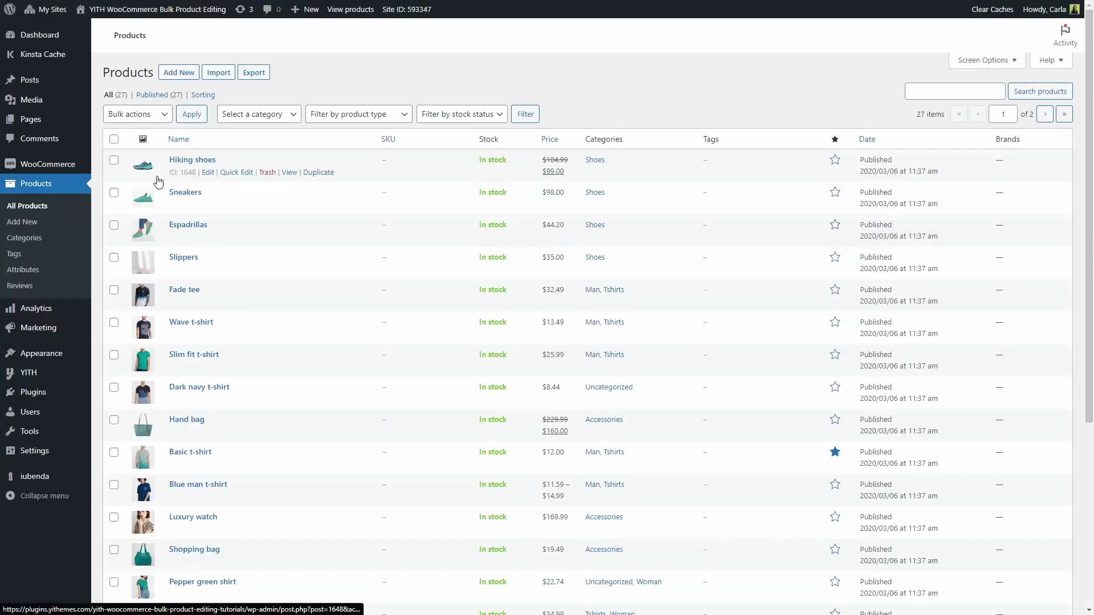
pyautogui.click(189, 192)
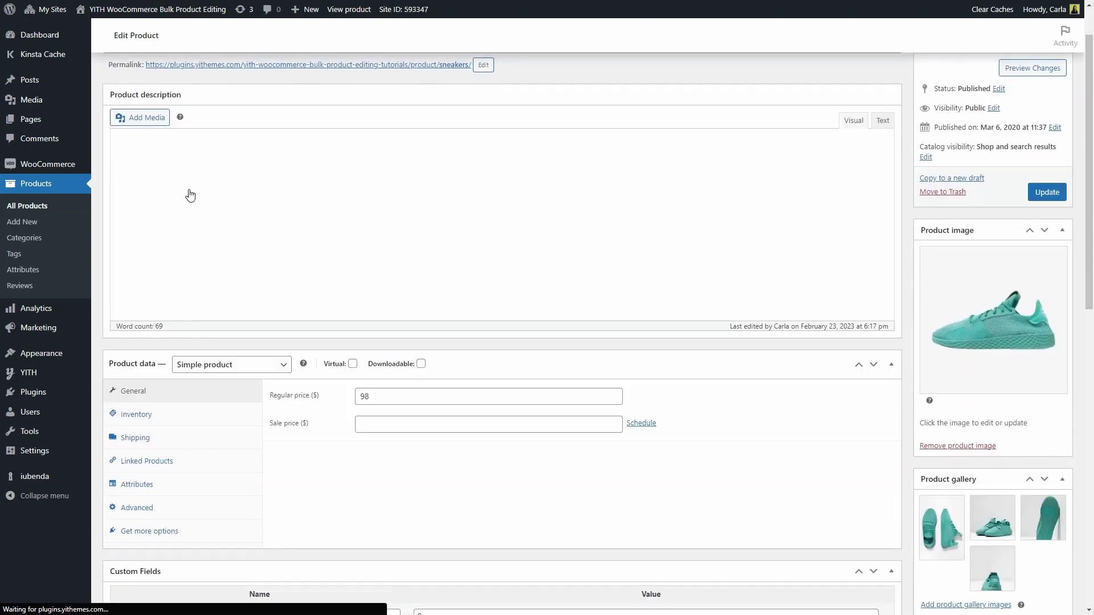
pyautogui.scroll(-5, 189, 194)
pyautogui.scroll(-2, 191, 195)
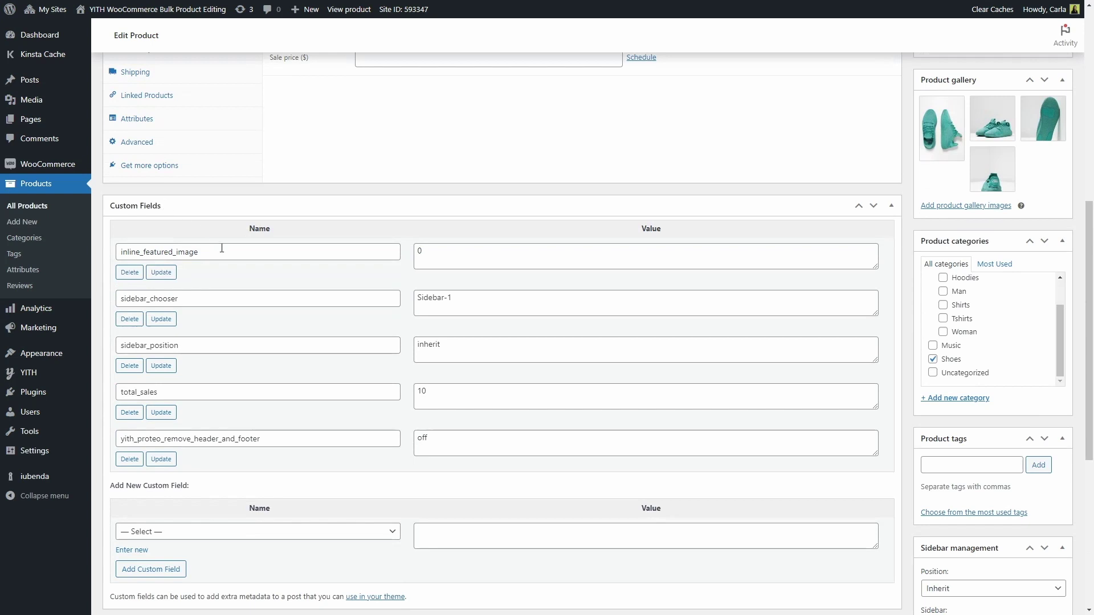
pyautogui.doubleClick(160, 392)
pyautogui.hotkey('ctrl', 'c')
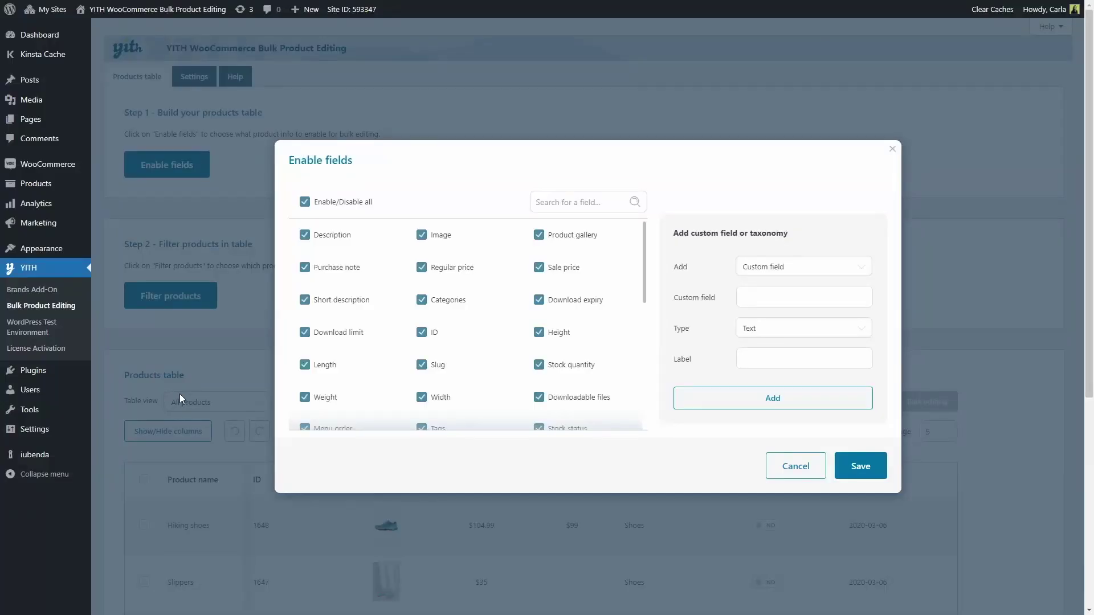
# - Add custom field total_sales with Text type and the label 'Total sales'
pyautogui.click(744, 294)
pyautogui.hotkey('ctrl', 'v')
pyautogui.click(771, 339)
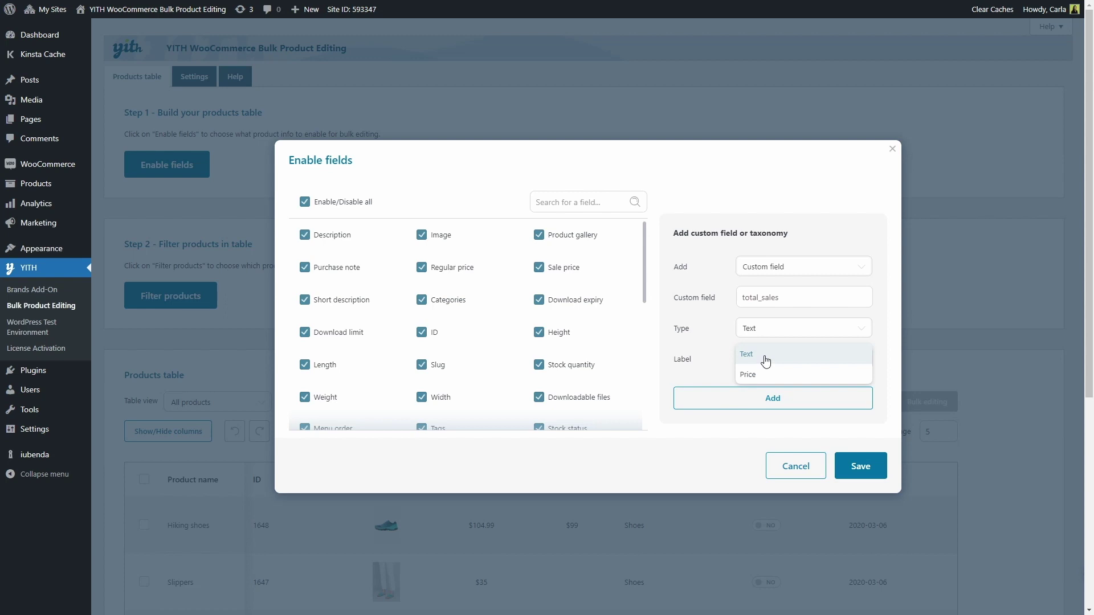
pyautogui.click(766, 359)
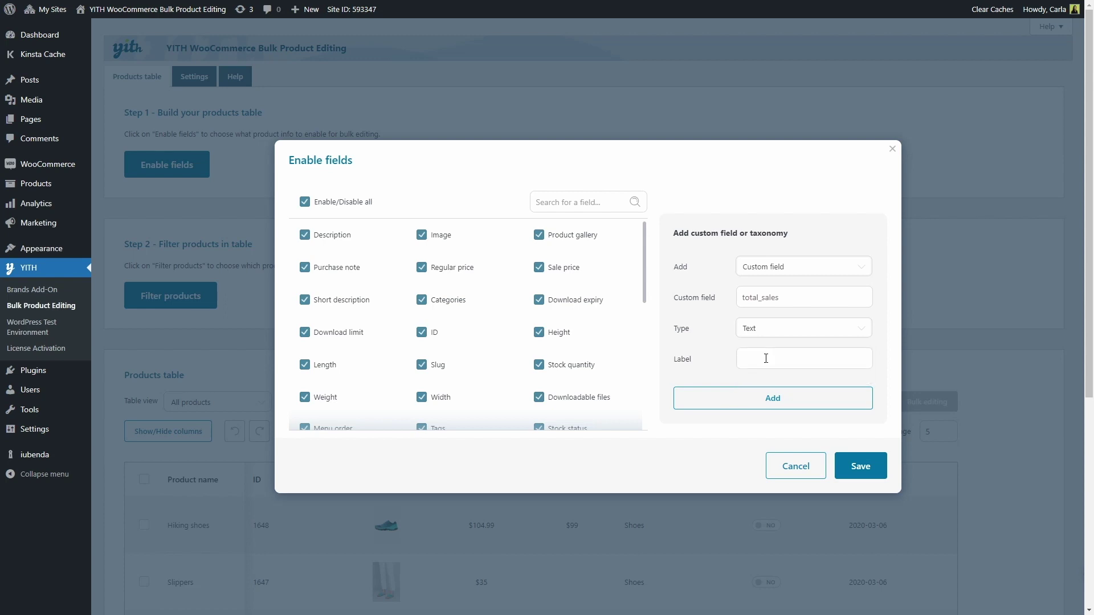
pyautogui.write('Total sales')
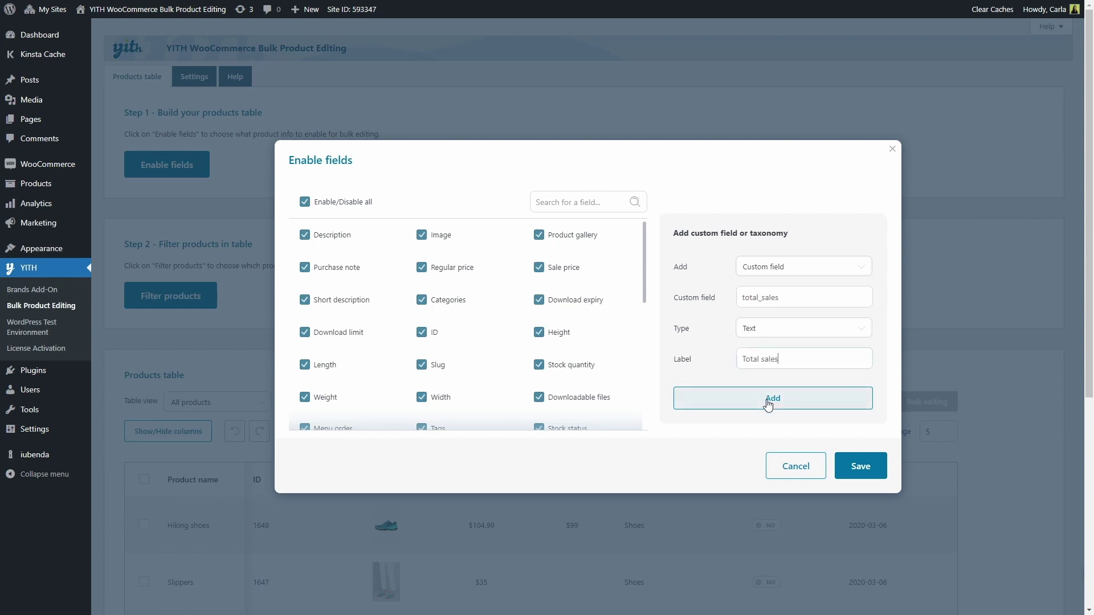
pyautogui.click(769, 402)
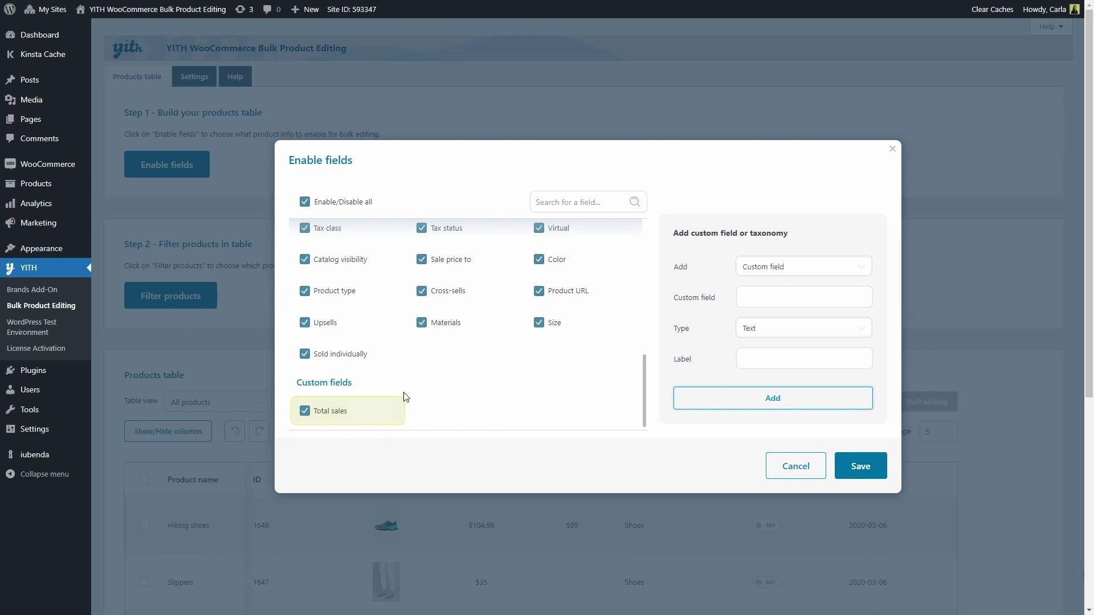
pyautogui.moveTo(354, 416)
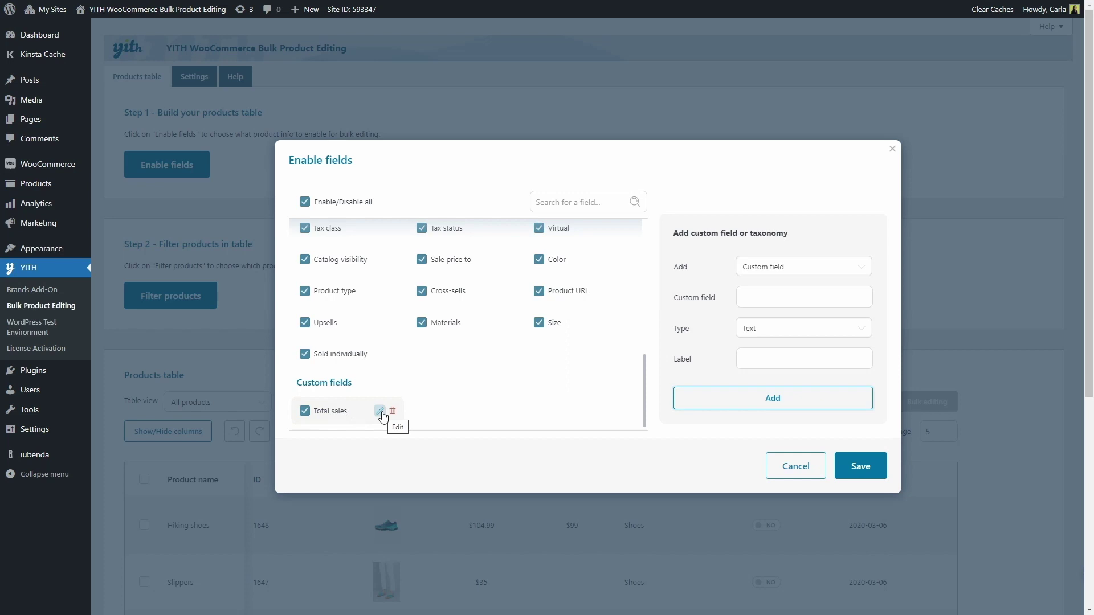
# - Toggle Total sales off and on, then add the Brands taxonomy as an editable field
pyautogui.click(303, 411)
pyautogui.click(303, 413)
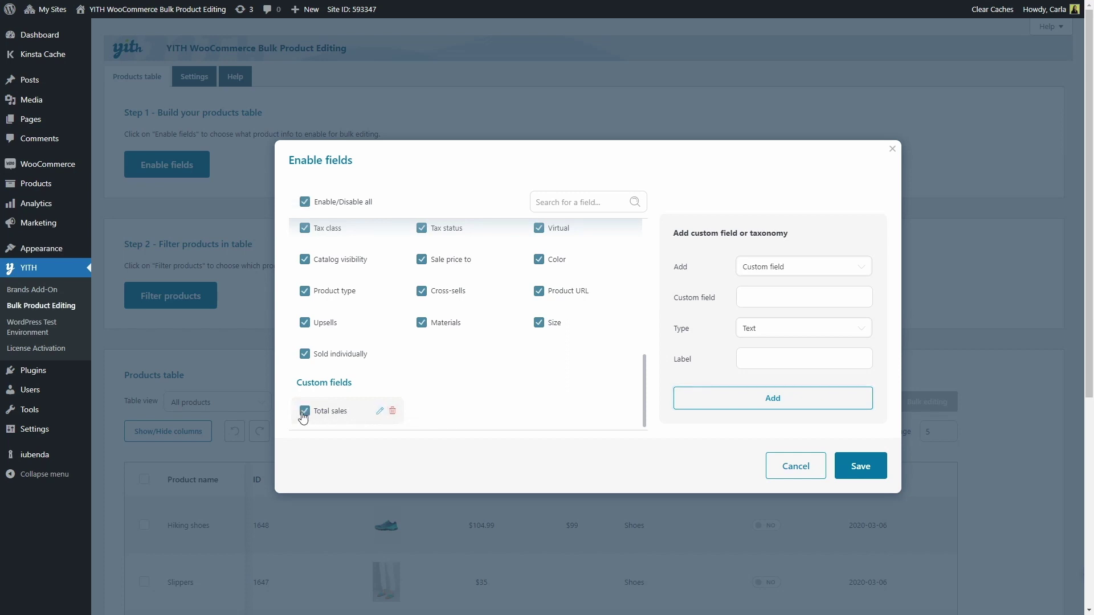
pyautogui.click(791, 274)
pyautogui.click(796, 310)
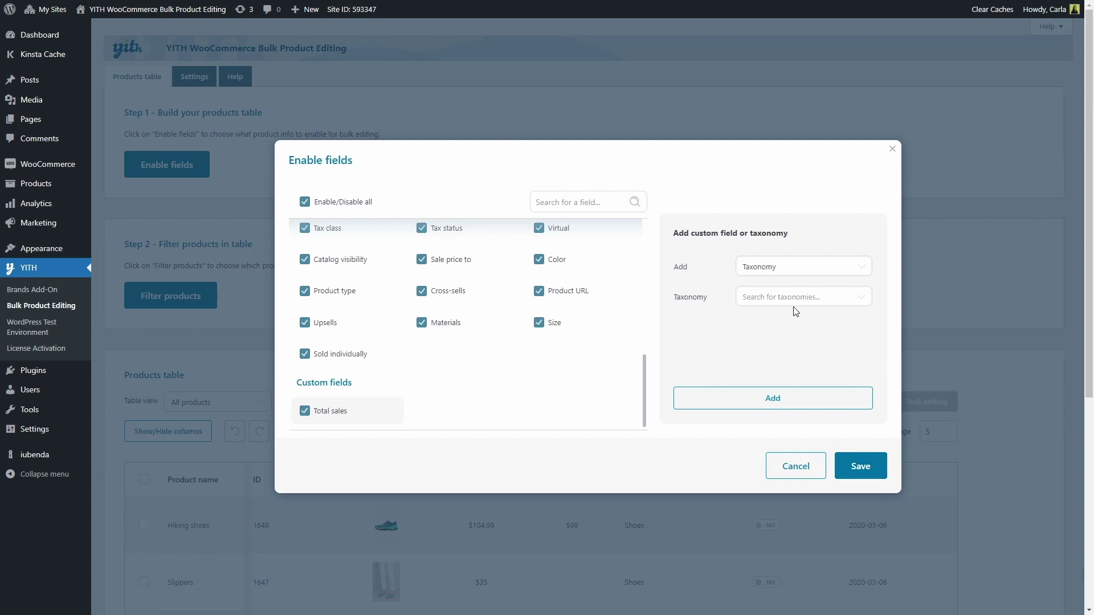
pyautogui.click(798, 297)
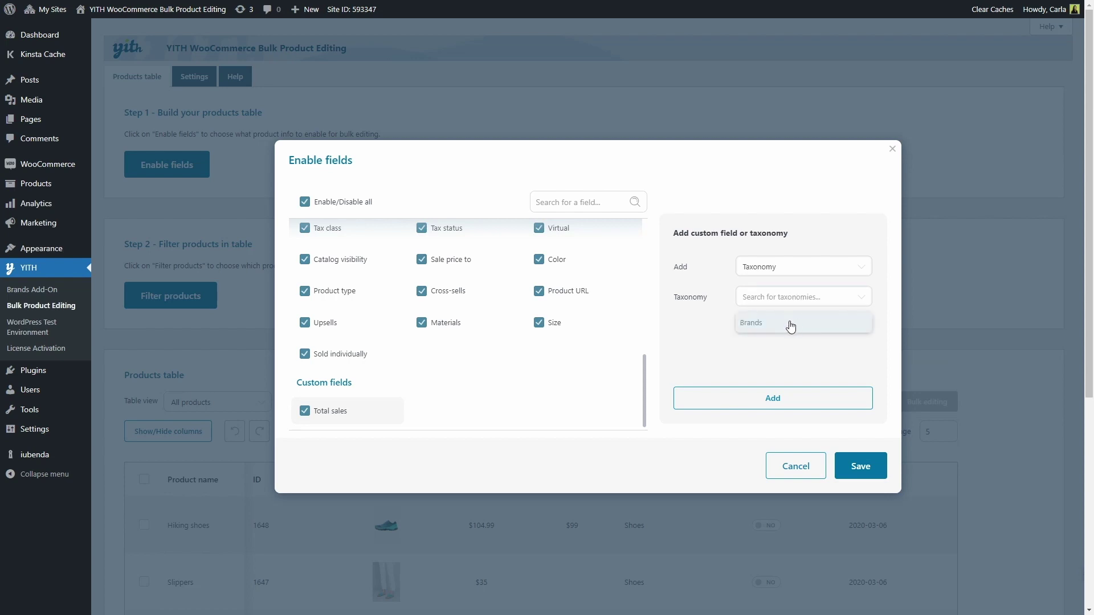
pyautogui.click(791, 325)
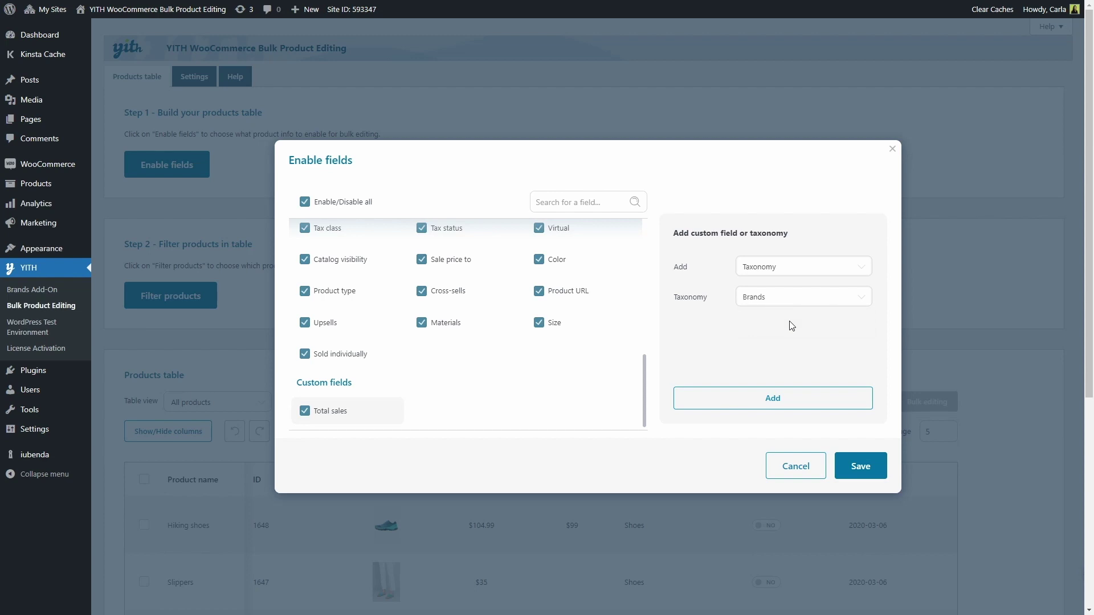
pyautogui.click(772, 399)
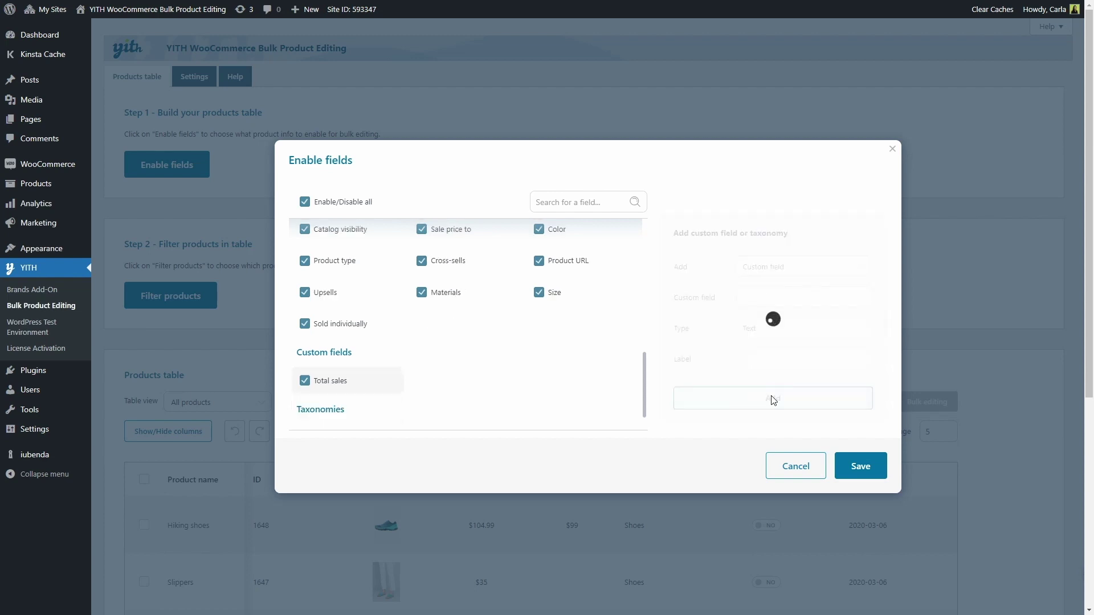
pyautogui.moveTo(388, 415)
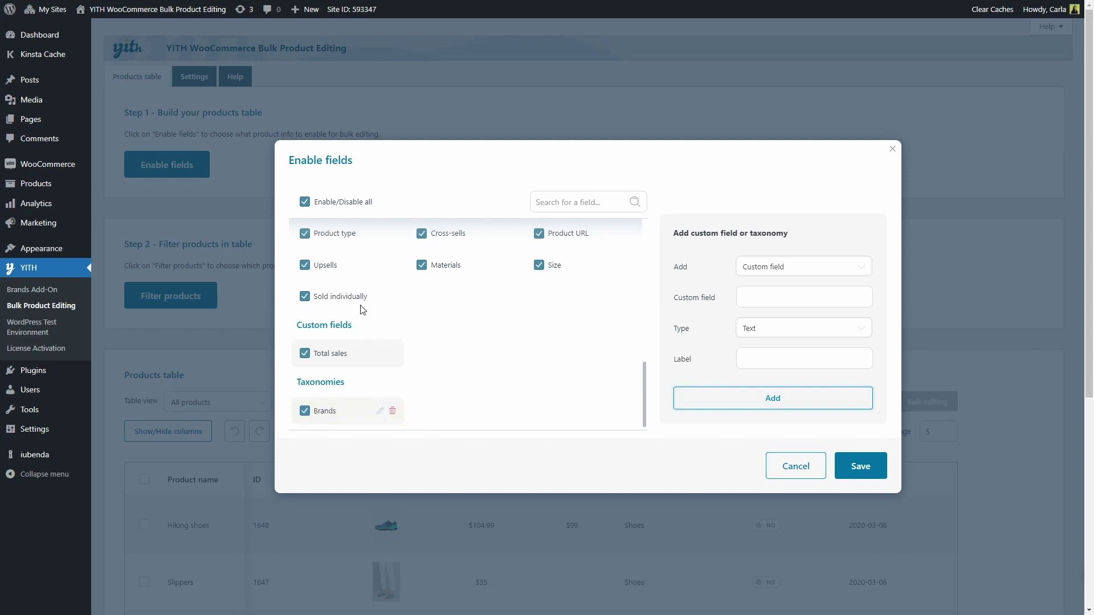
# - Clear all fields, then enable Total sales, Brands, Sale price, Stock quantity and Stock status
pyautogui.click(304, 204)
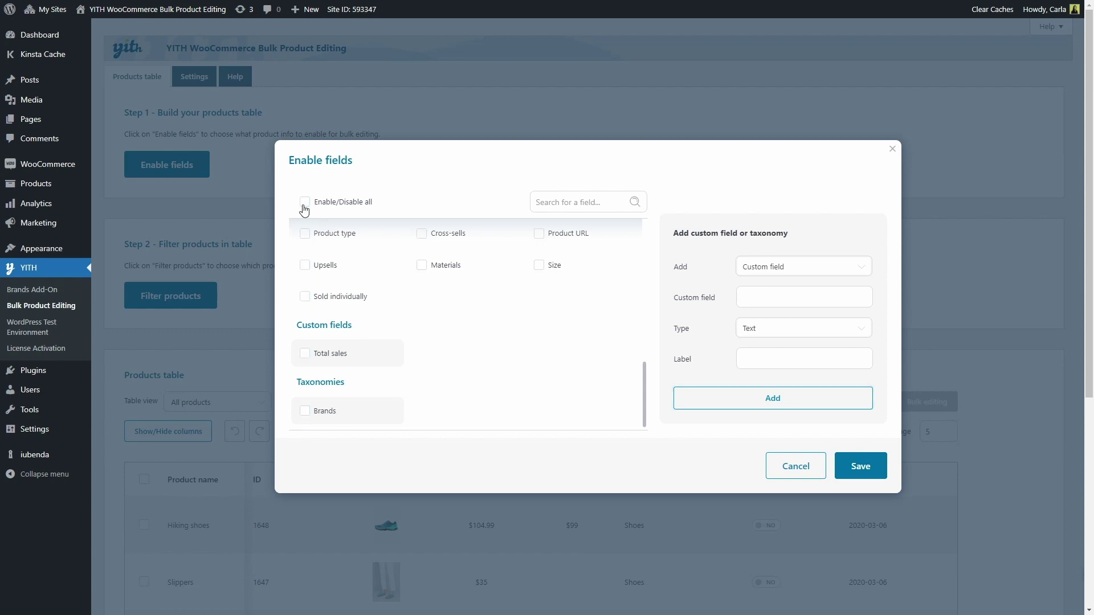
pyautogui.click(305, 354)
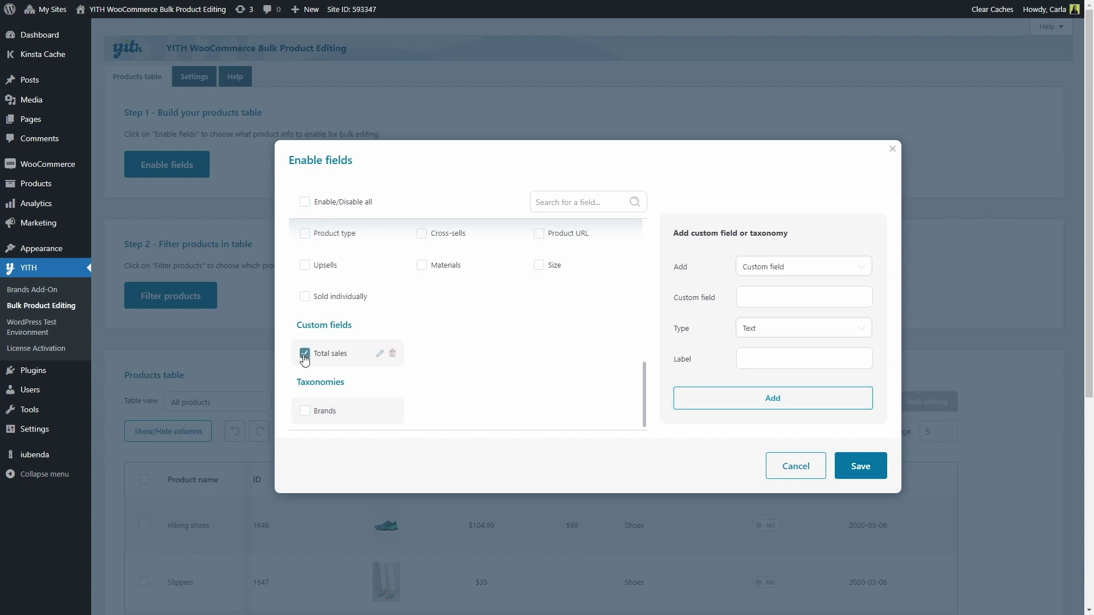
pyautogui.click(305, 412)
pyautogui.scroll(10, 505, 380)
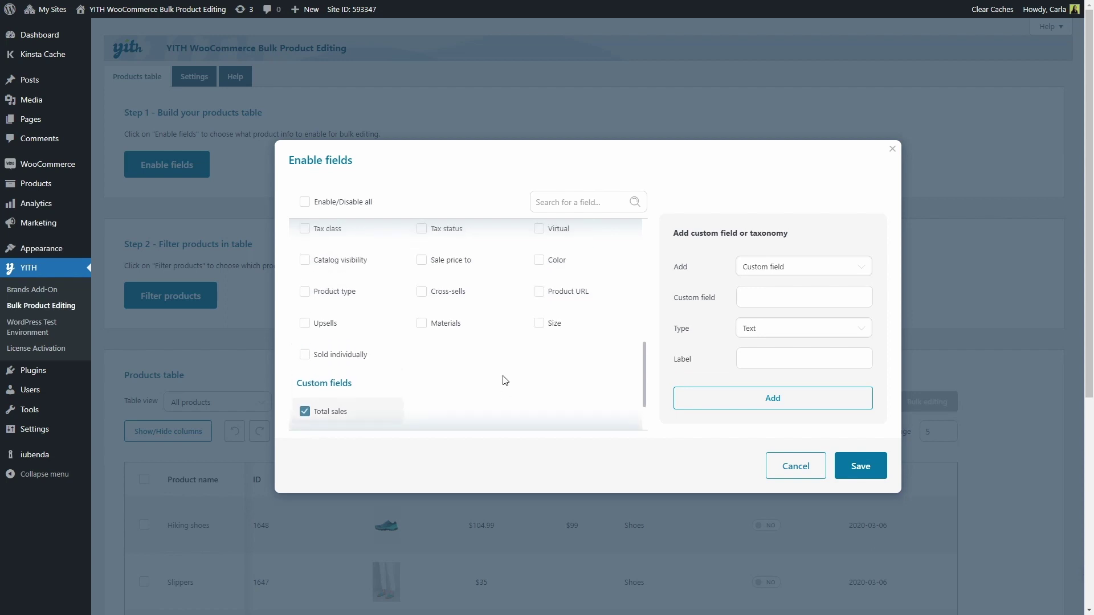
pyautogui.click(540, 269)
pyautogui.scroll(-1, 540, 269)
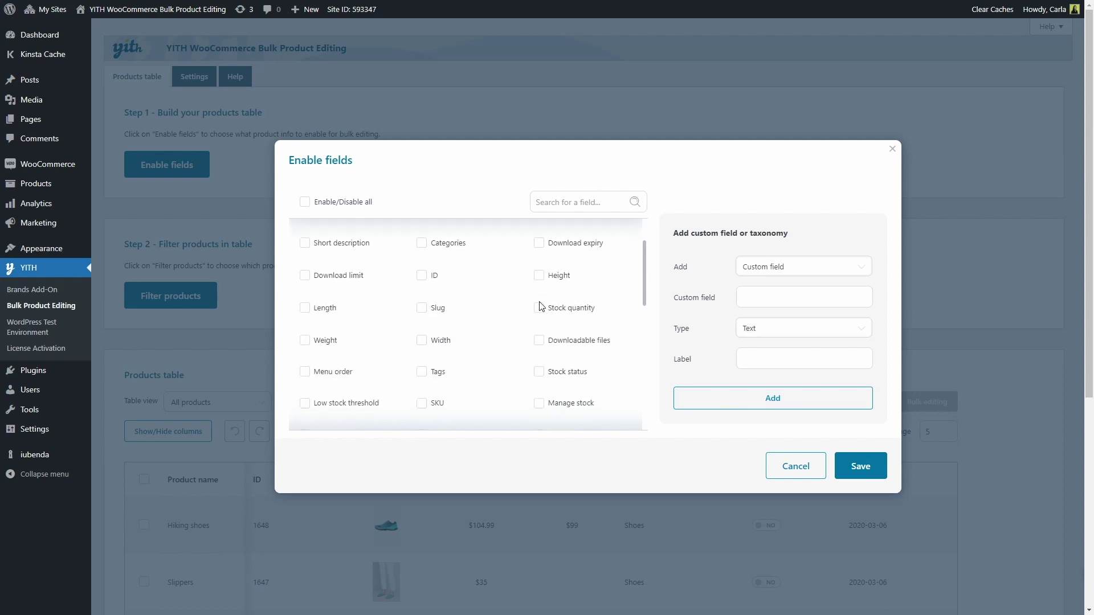
pyautogui.click(540, 309)
pyautogui.scroll(-1, 540, 317)
pyautogui.click(539, 320)
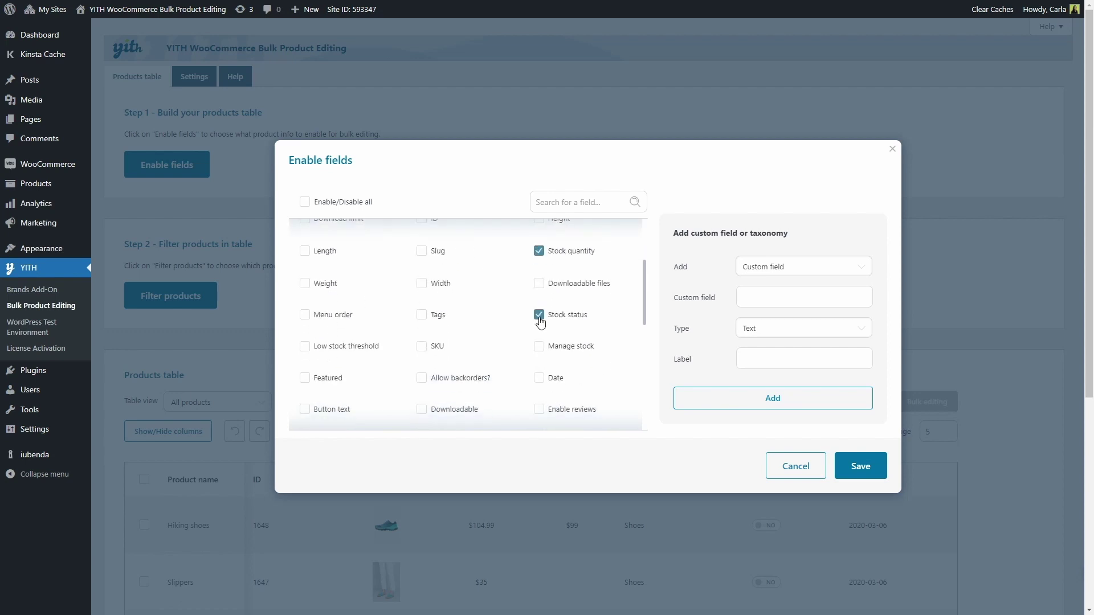
# - Enable SKU, Product type and Regular price, then save the field selection
pyautogui.click(421, 346)
pyautogui.scroll(-2, 422, 349)
pyautogui.scroll(-2, 421, 351)
pyautogui.click(305, 364)
pyautogui.click(542, 197)
pyautogui.write('Pri')
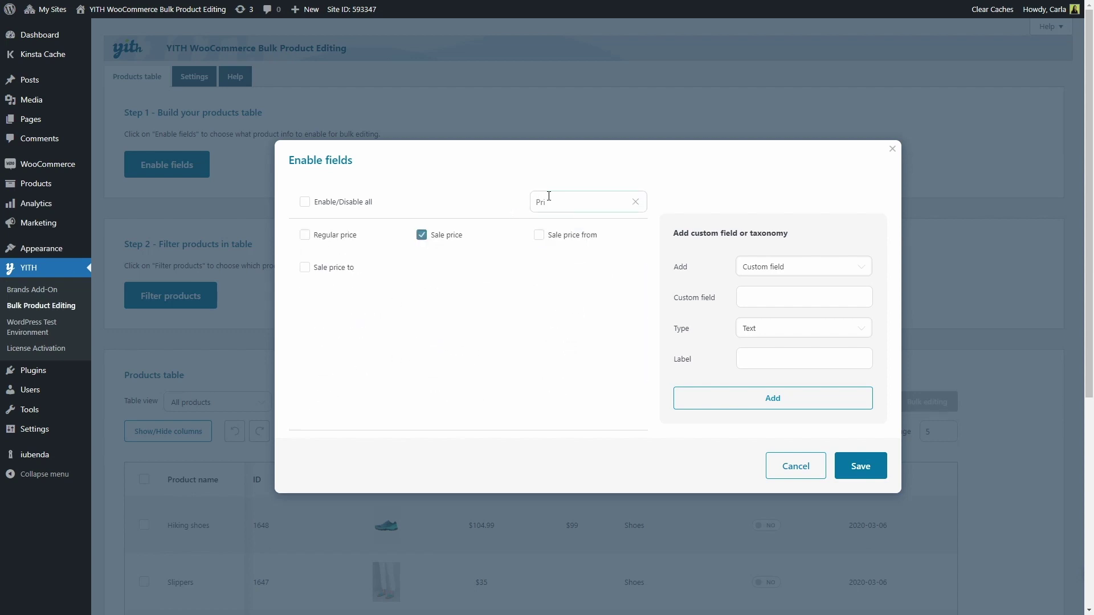
pyautogui.click(359, 237)
pyautogui.click(871, 465)
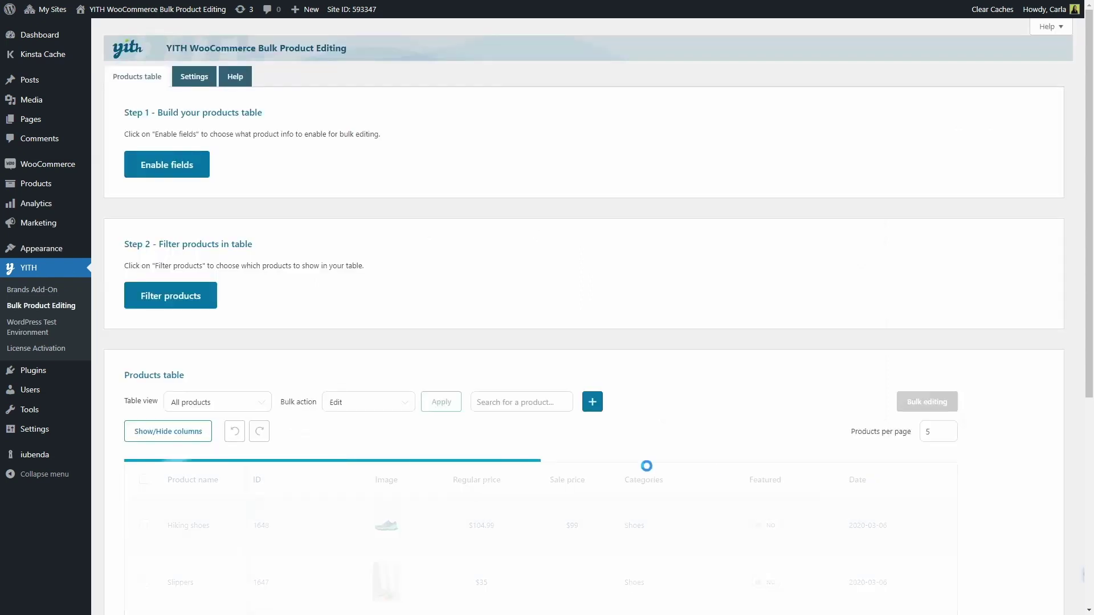
pyautogui.scroll(-2, 361, 489)
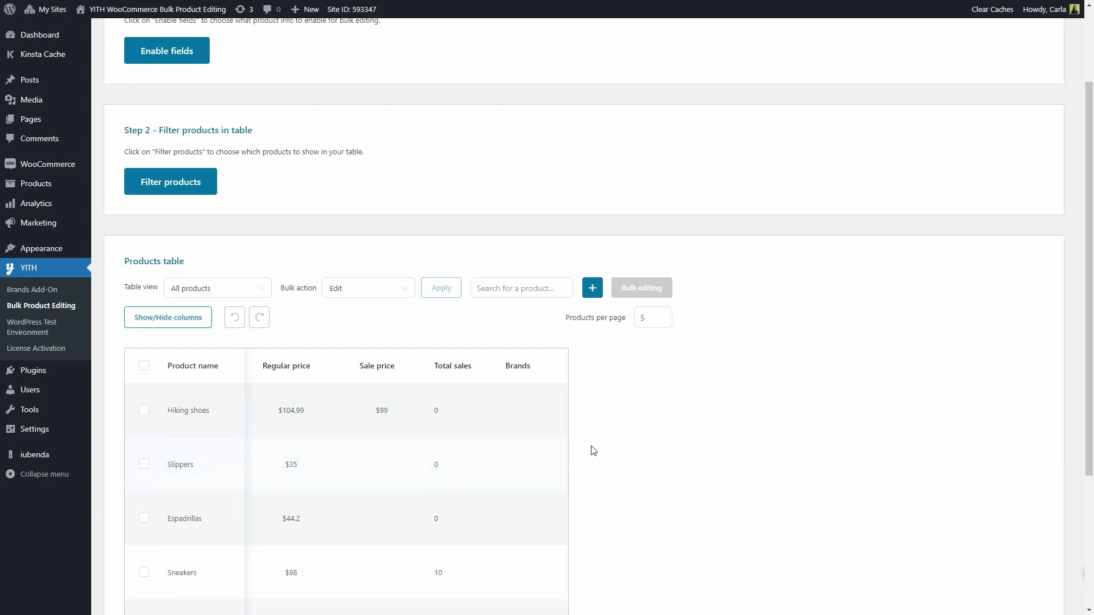
pyautogui.scroll(2, 591, 447)
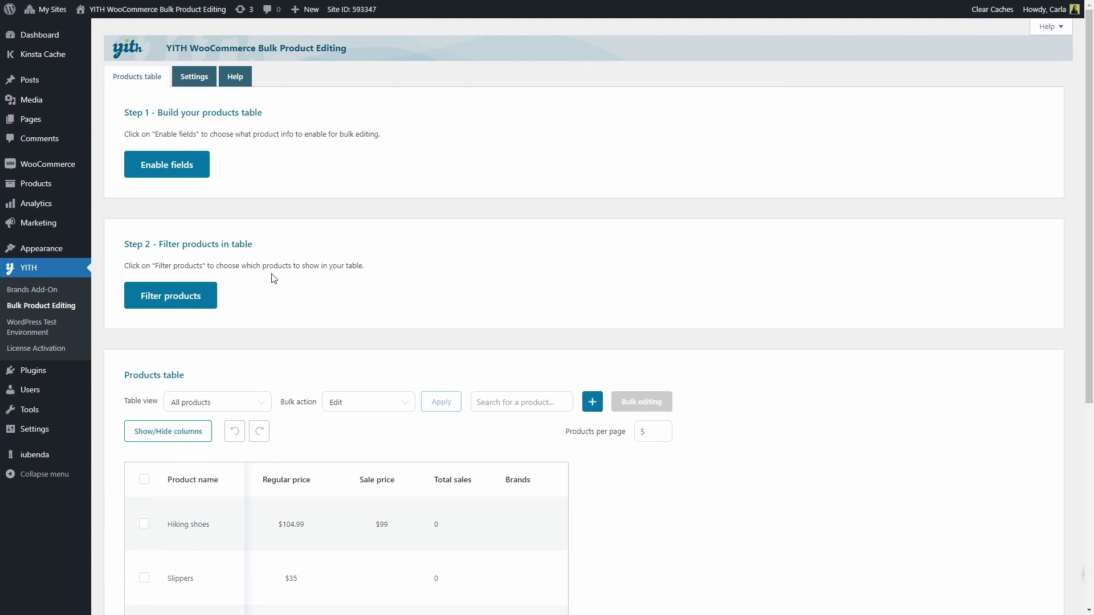
# - Filter products by Regular price less than 100 and Stock status In stock
pyautogui.click(176, 297)
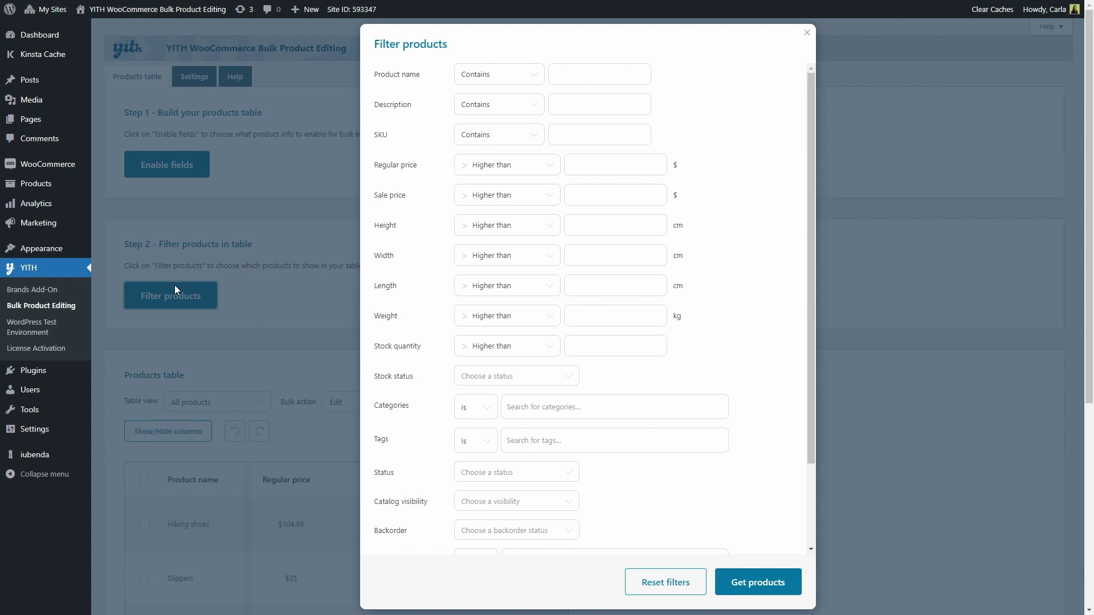
pyautogui.click(498, 169)
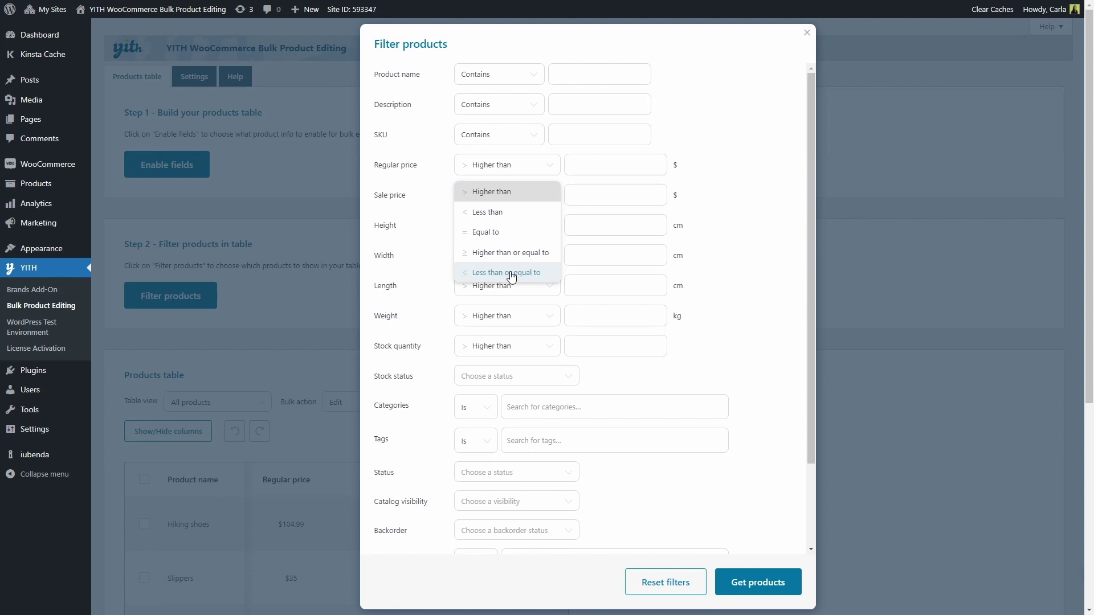
pyautogui.click(524, 216)
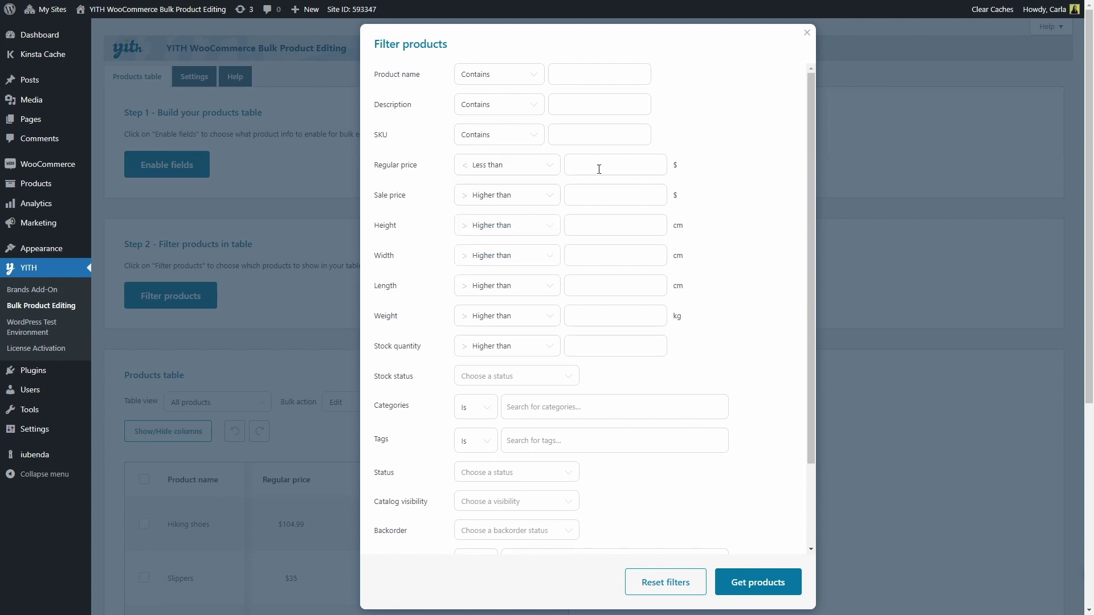
pyautogui.write('100')
pyautogui.click(463, 379)
pyautogui.click(470, 401)
pyautogui.scroll(-3, 470, 402)
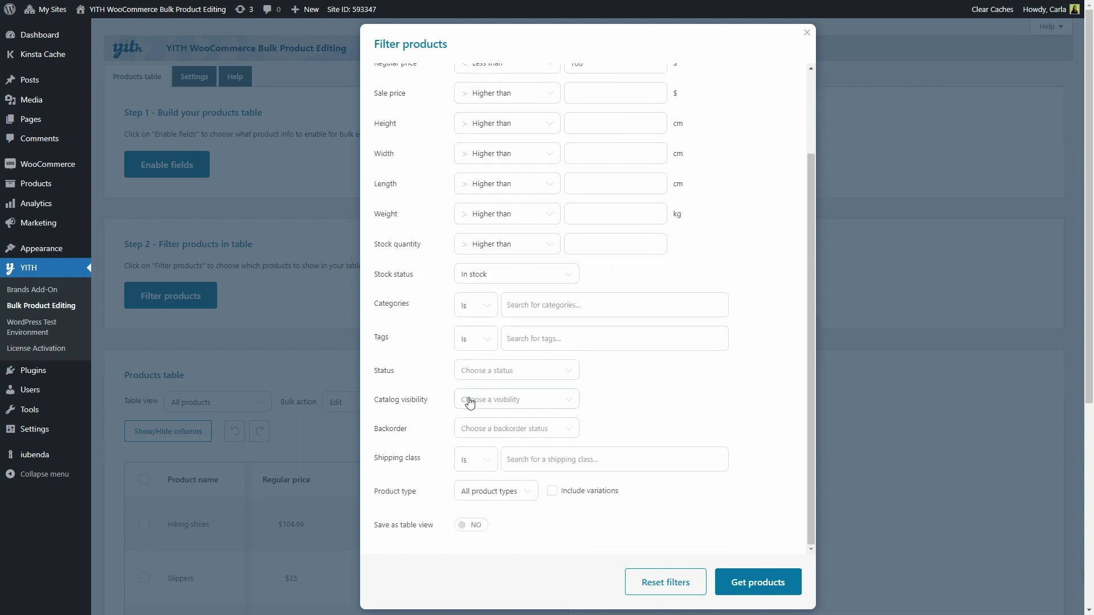
# - Save the filter as table view 'Products under $100' and load the matching products
pyautogui.click(482, 526)
pyautogui.scroll(-1, 482, 530)
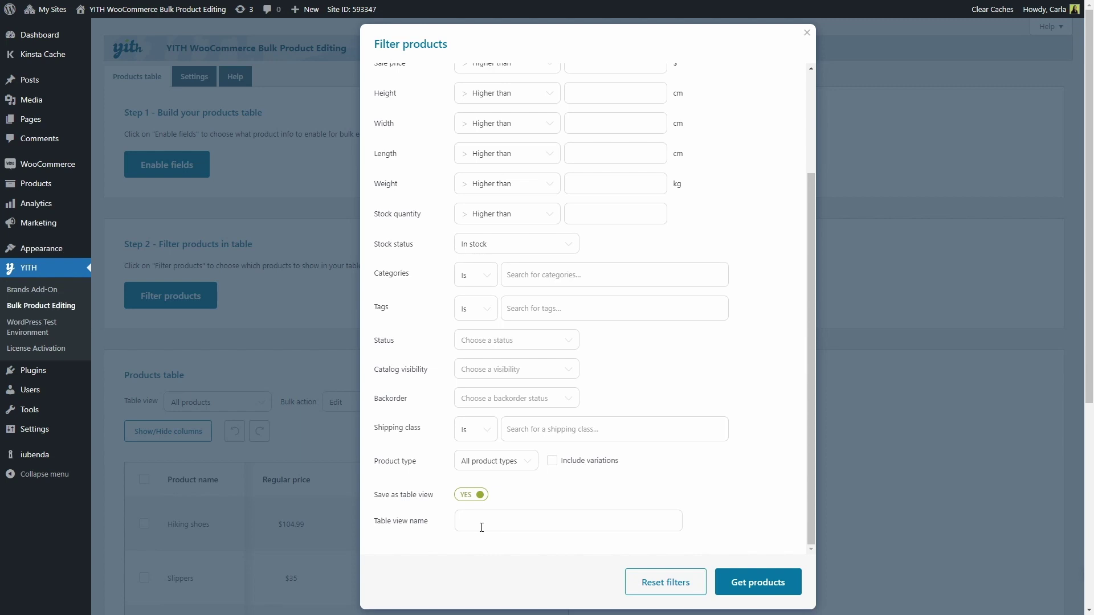
pyautogui.write('Products under $100')
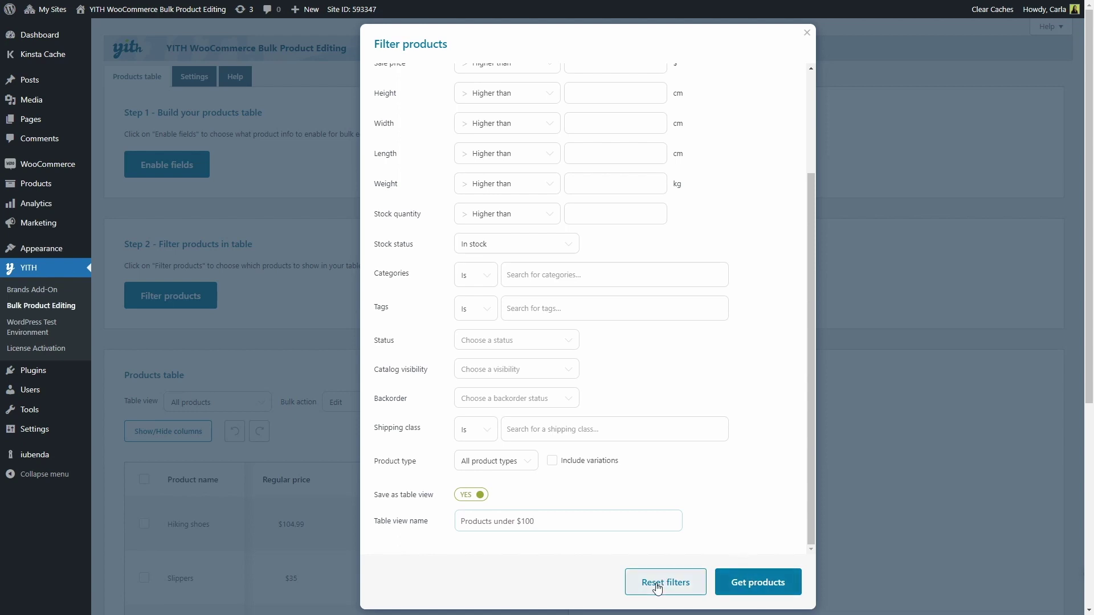
pyautogui.click(758, 582)
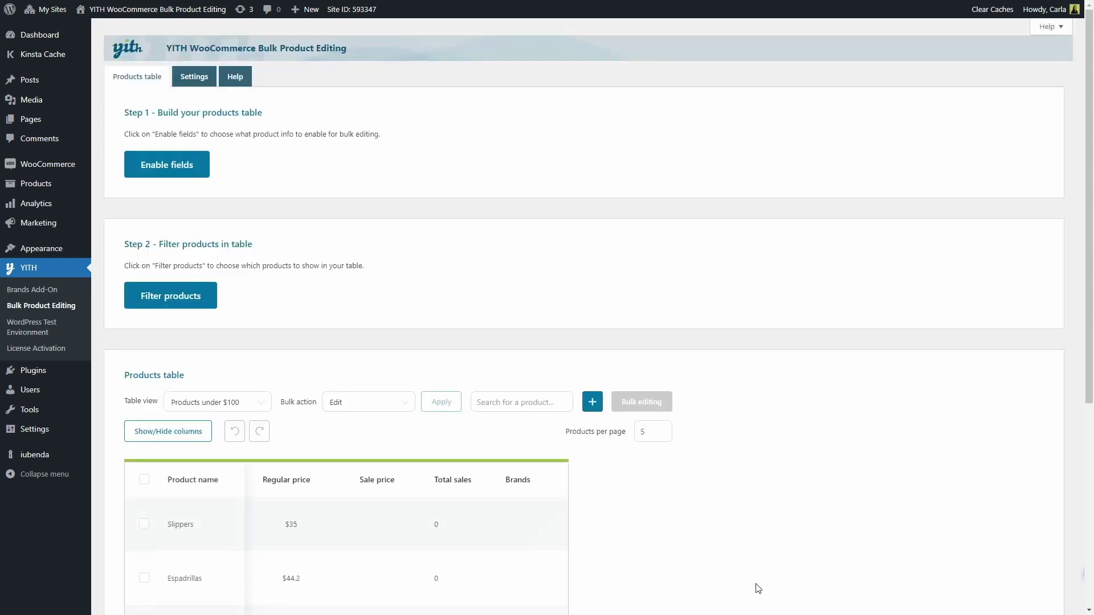
# - Change the Products per page value from 5 to 10
pyautogui.scroll(-4, 758, 589)
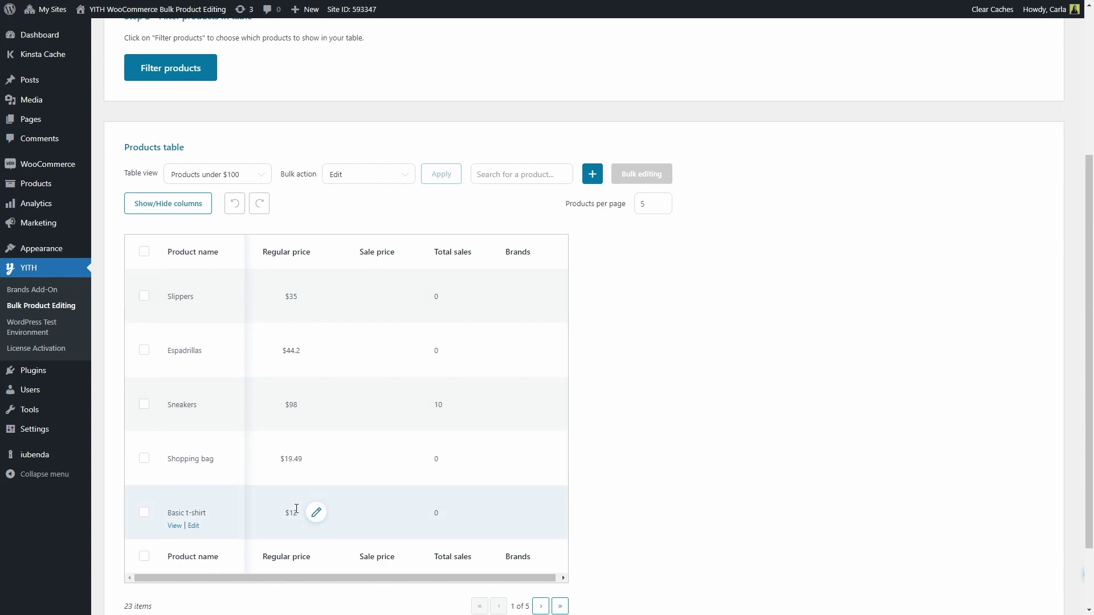
pyautogui.doubleClick(643, 205)
pyautogui.write('10')
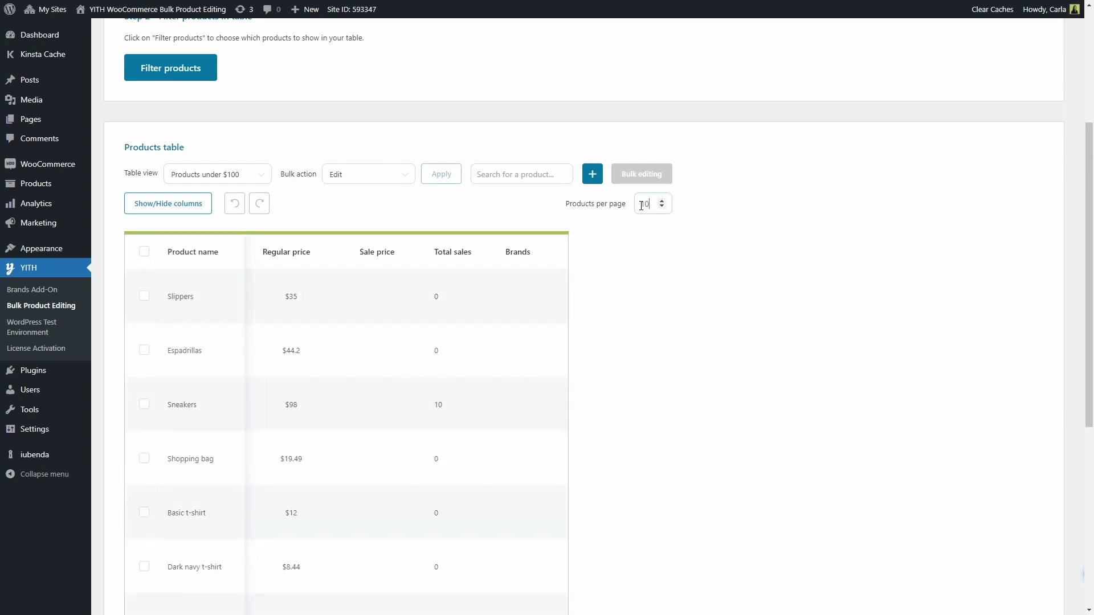
pyautogui.scroll(-6, 641, 205)
pyautogui.scroll(7, 642, 208)
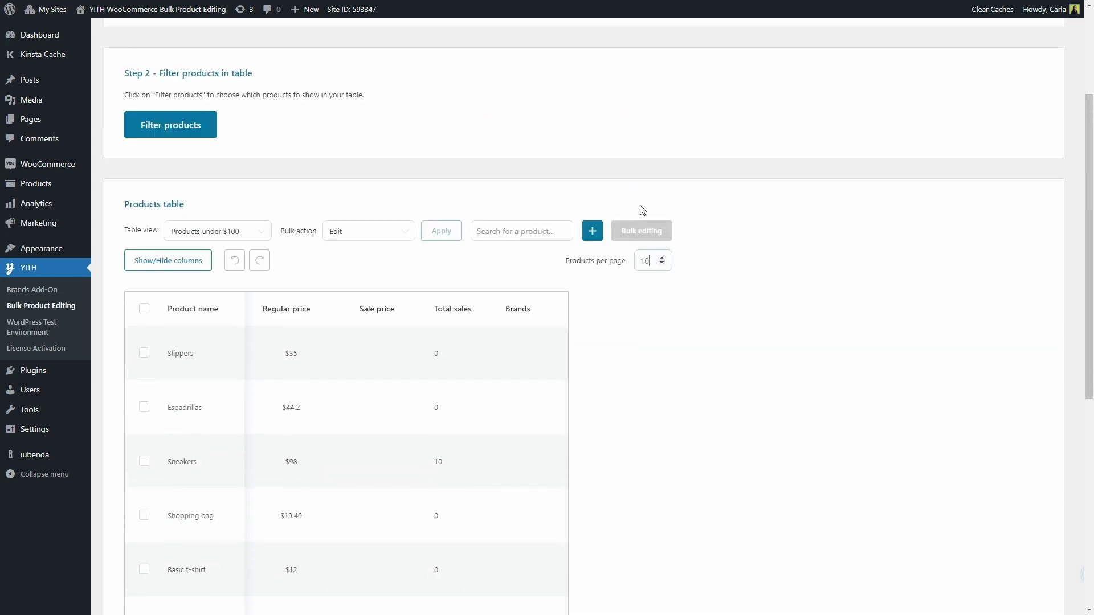
pyautogui.click(238, 237)
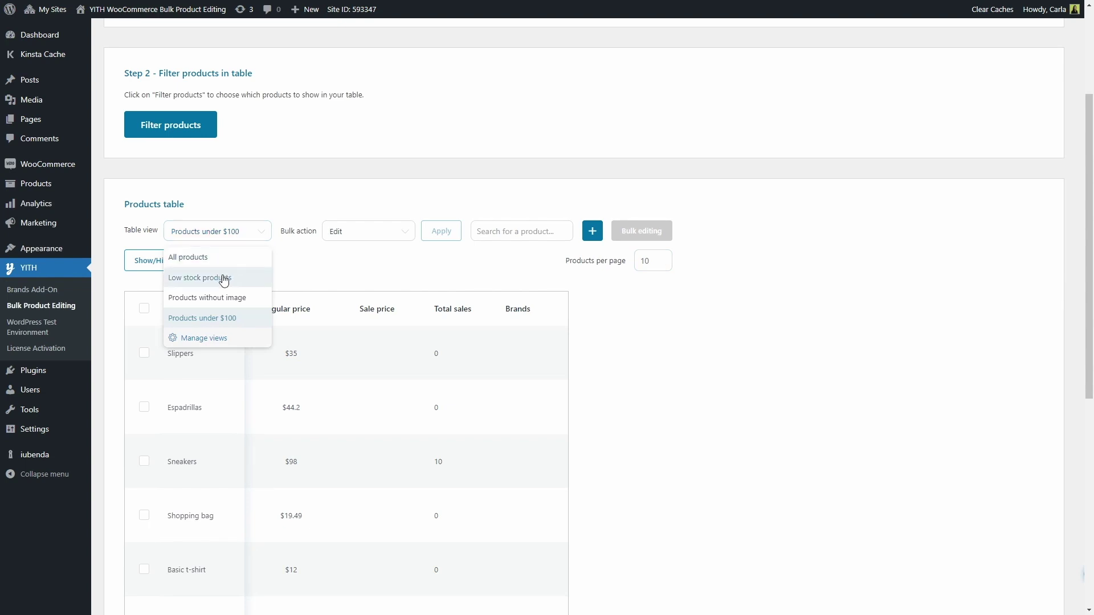
pyautogui.click(229, 338)
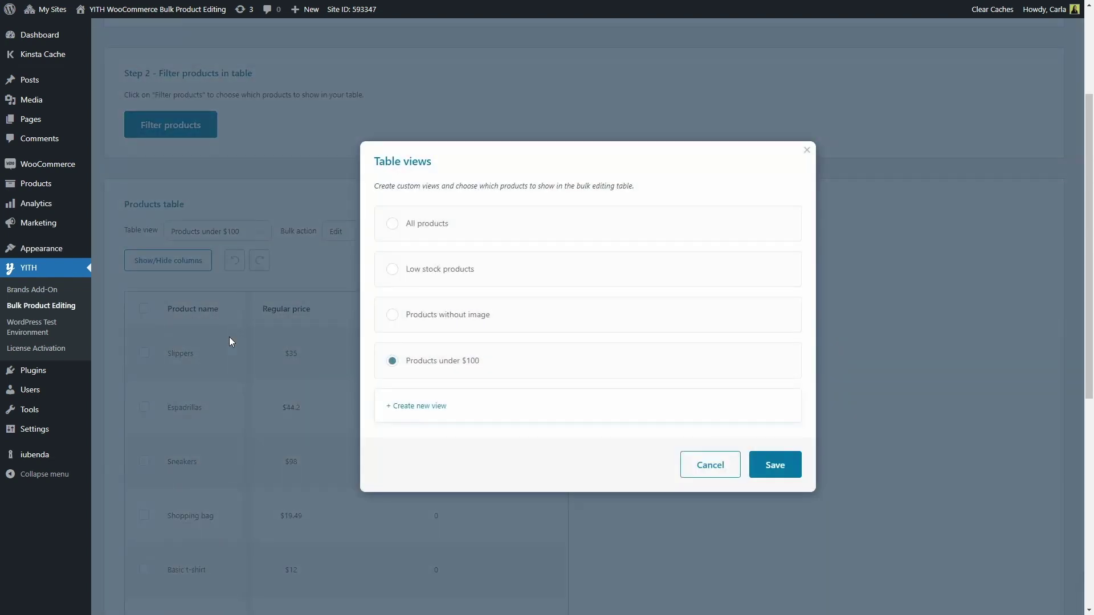
pyautogui.click(442, 410)
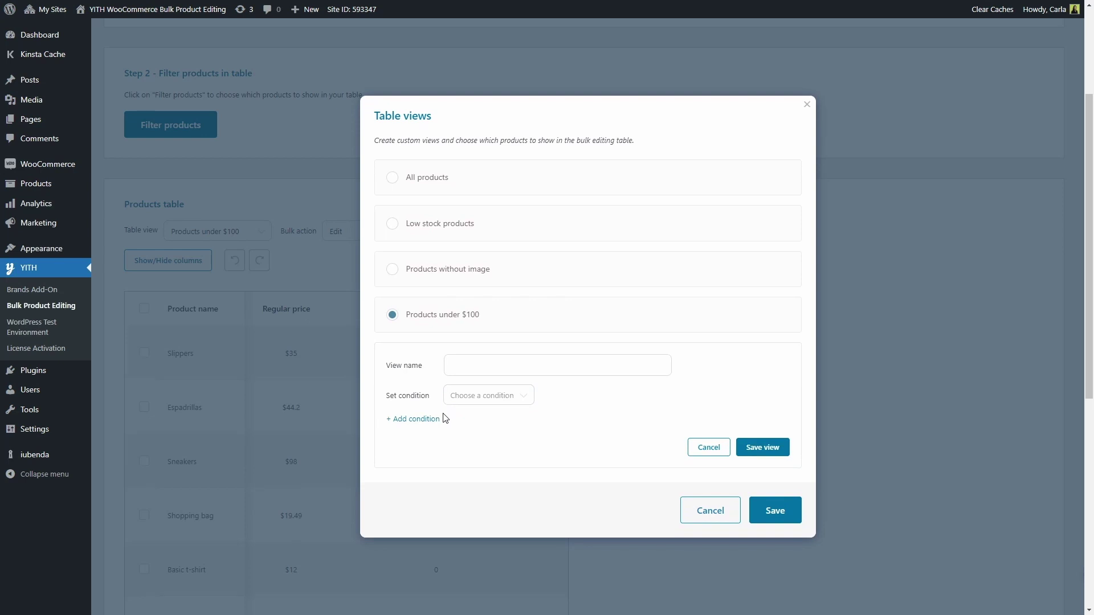
pyautogui.scroll(-1, 443, 419)
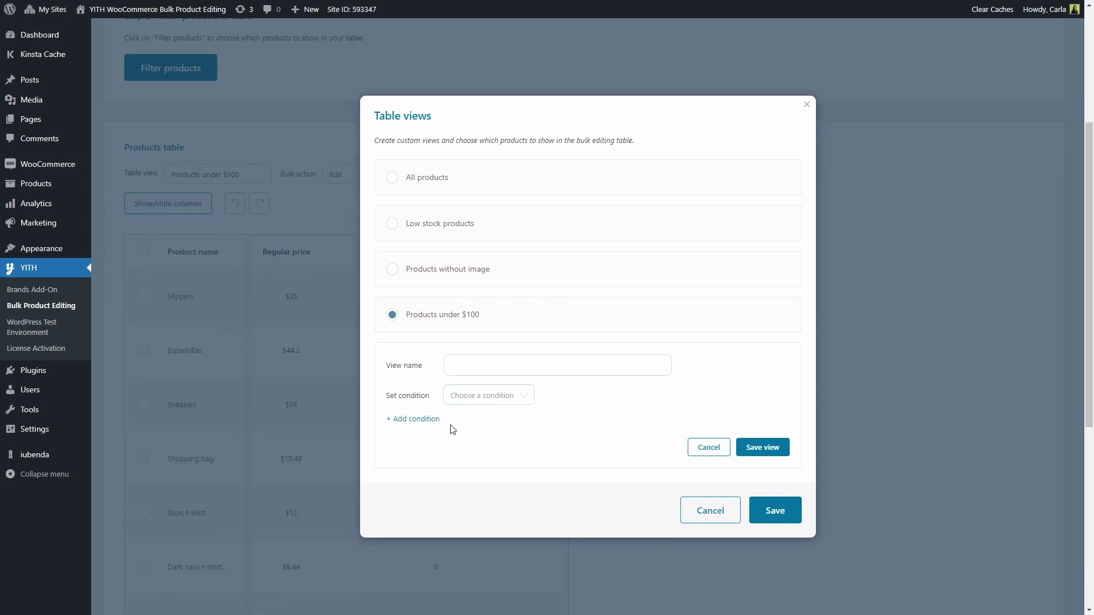
pyautogui.click(700, 449)
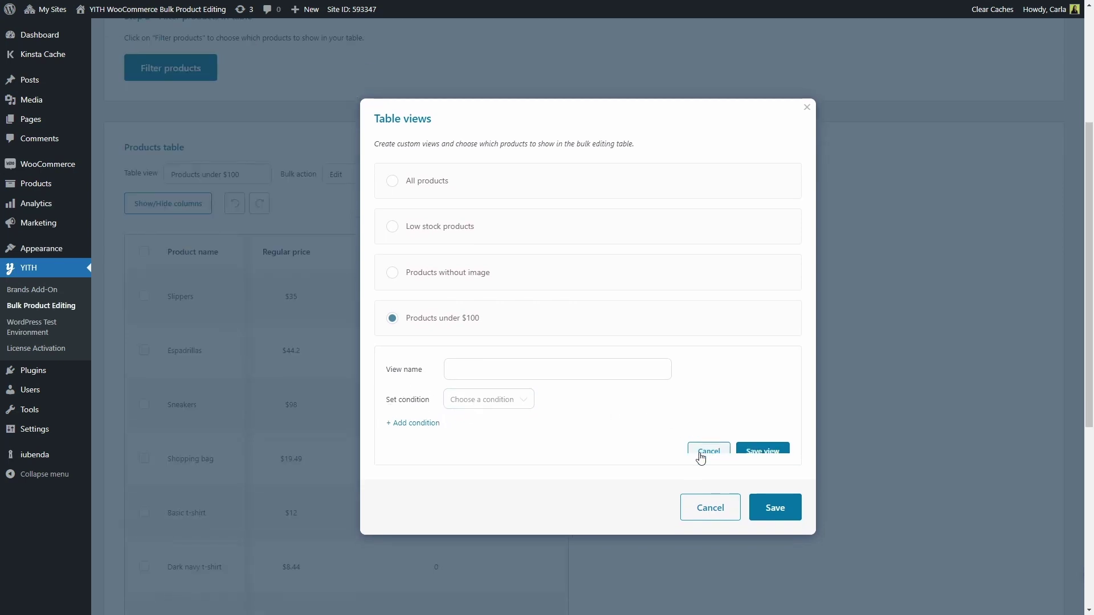
pyautogui.click(711, 465)
pyautogui.scroll(2, 717, 478)
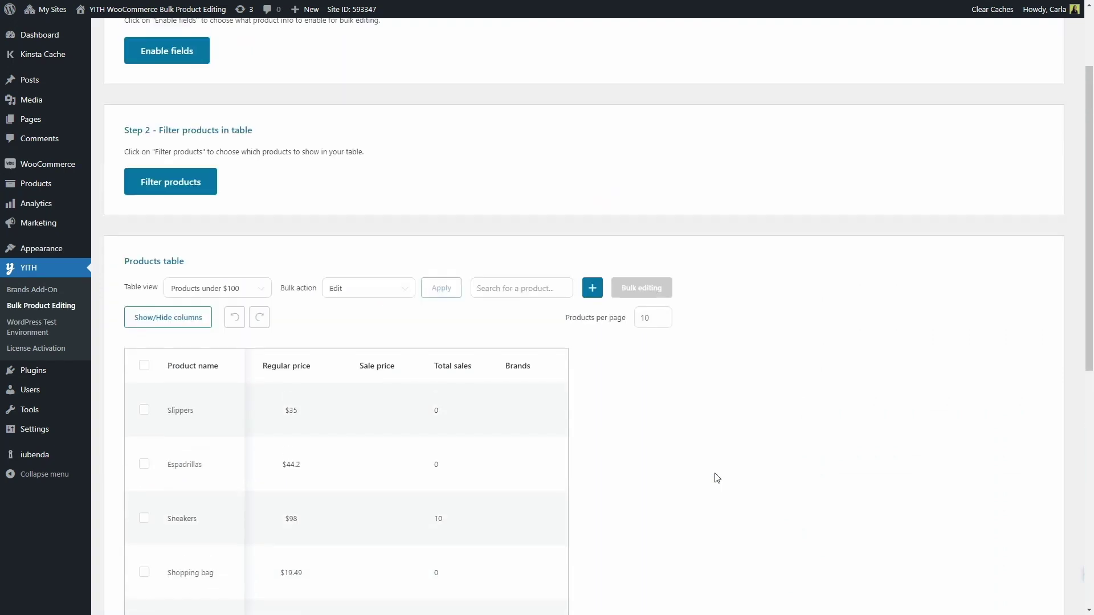
pyautogui.scroll(1, 717, 477)
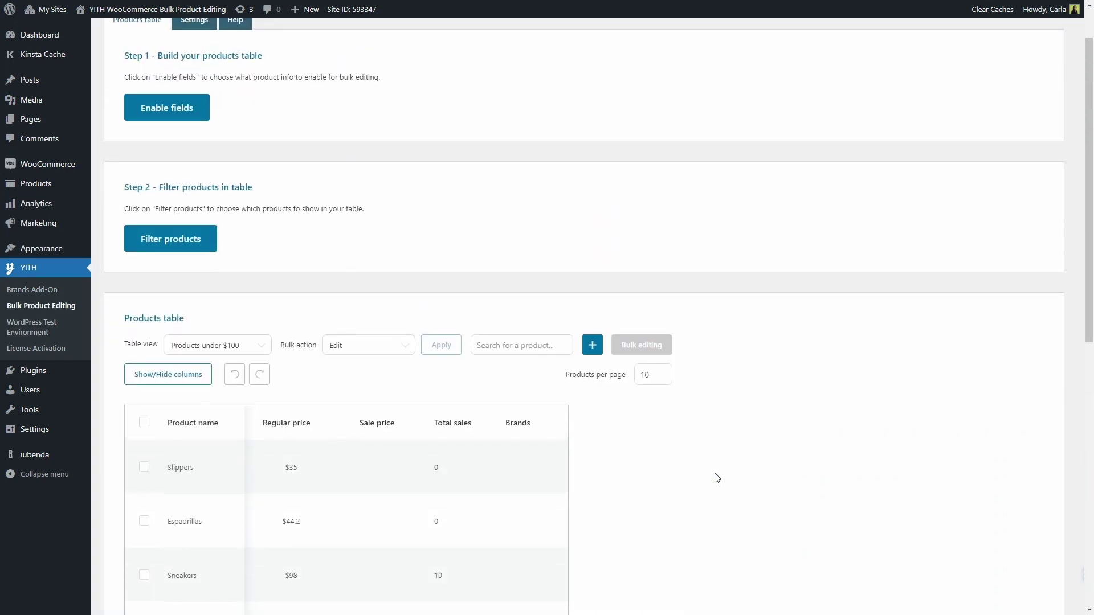
# - Select all products, deselect them, then check Slippers, Espadrillas and Sneakers
pyautogui.click(144, 422)
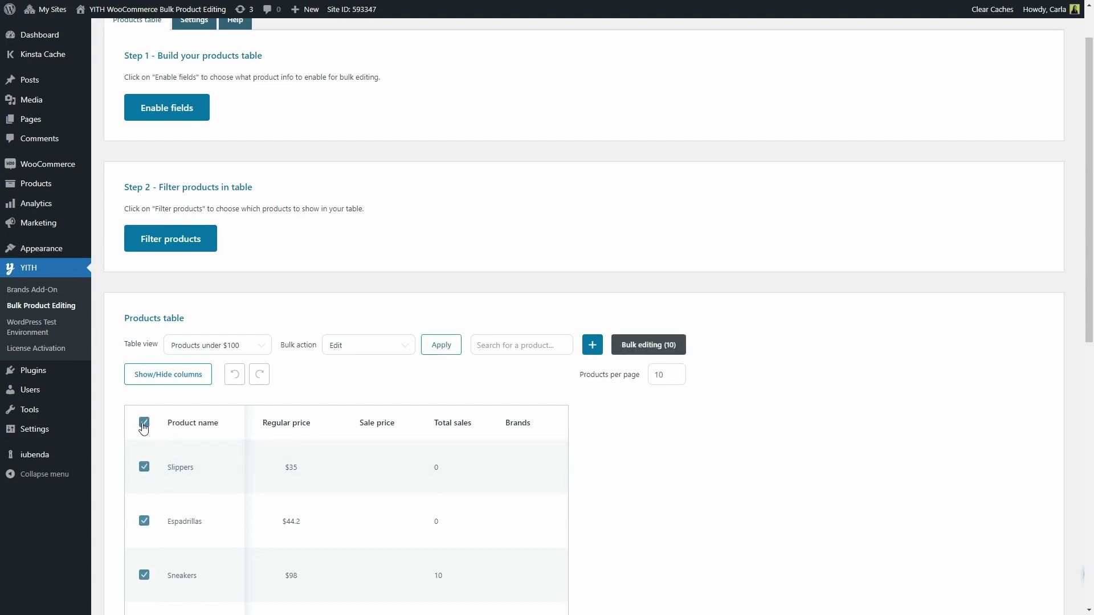
pyautogui.scroll(-4, 144, 429)
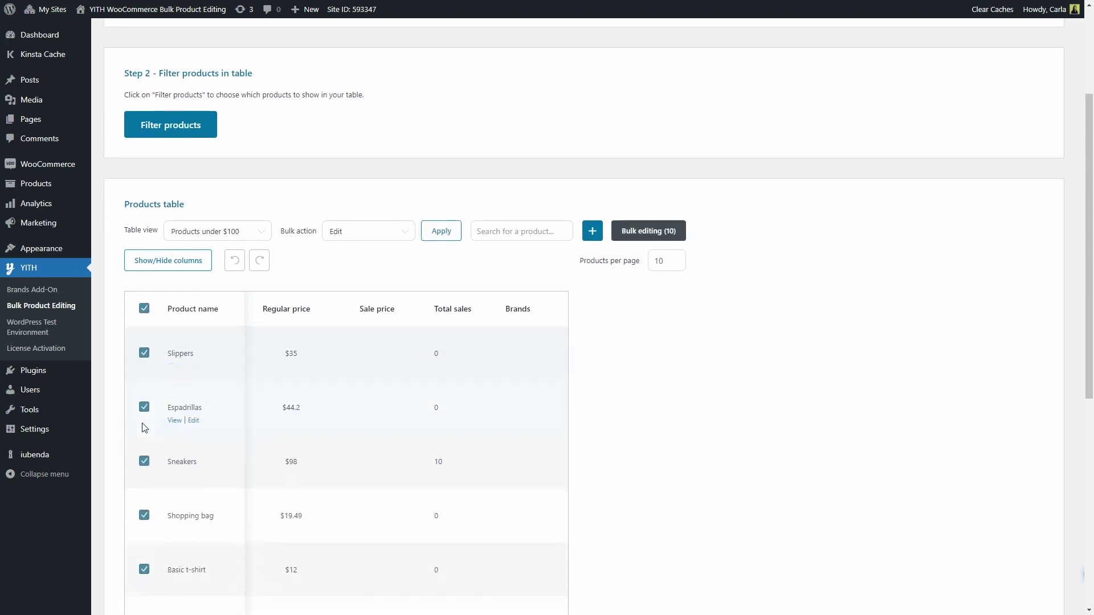
pyautogui.scroll(-5, 197, 406)
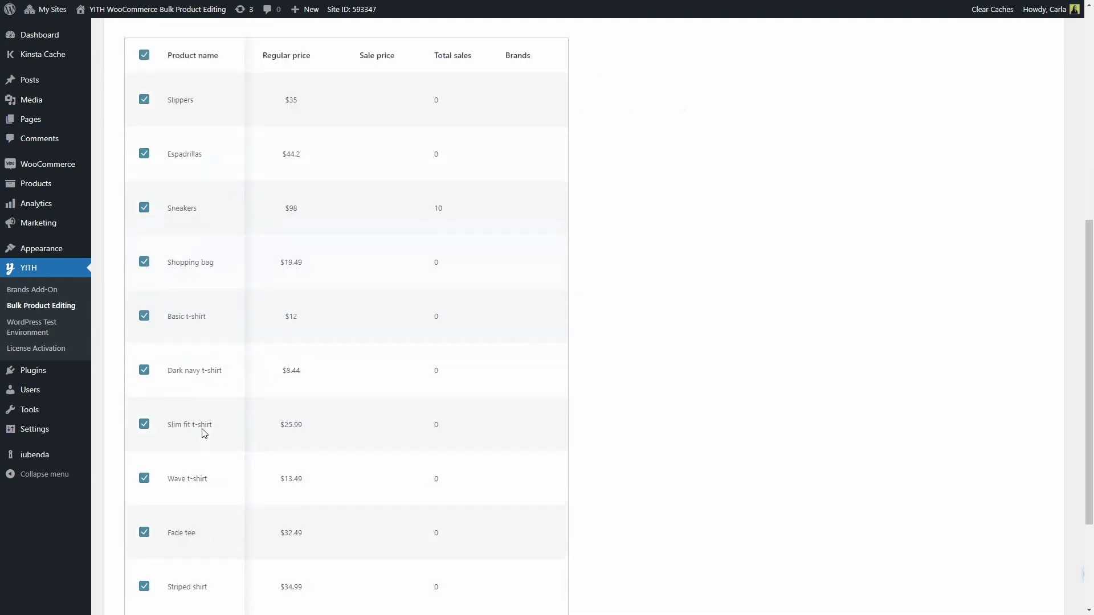
pyautogui.scroll(7, 371, 518)
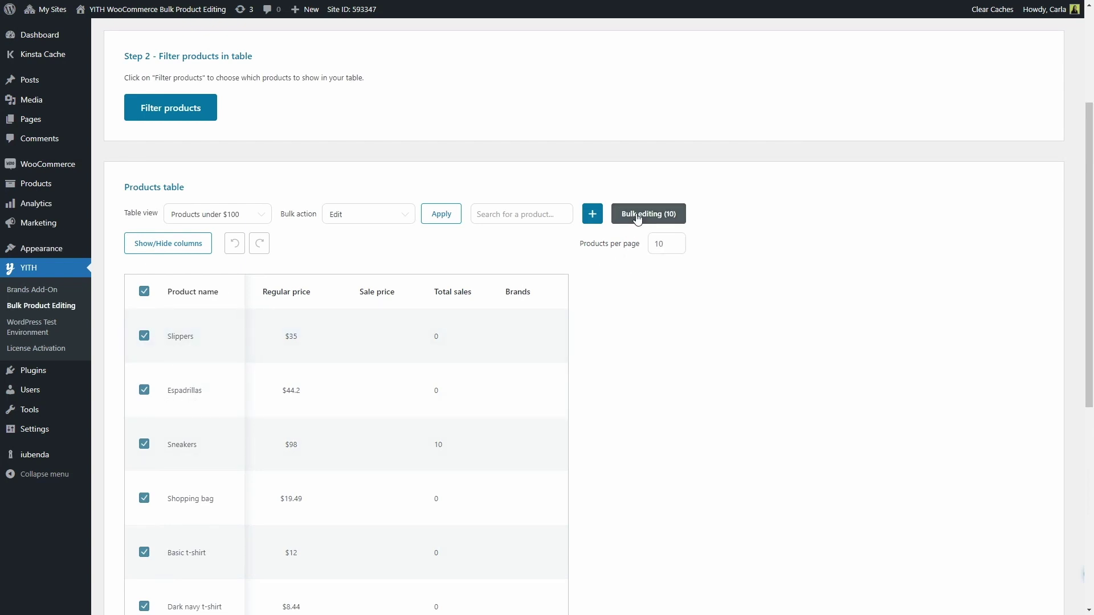
pyautogui.click(145, 291)
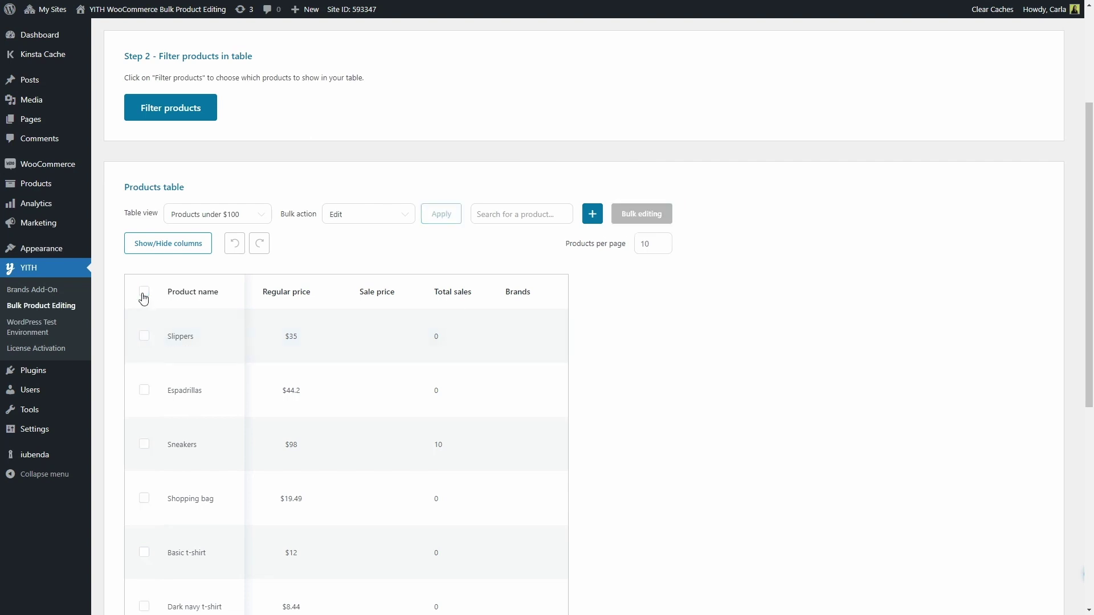
pyautogui.click(145, 339)
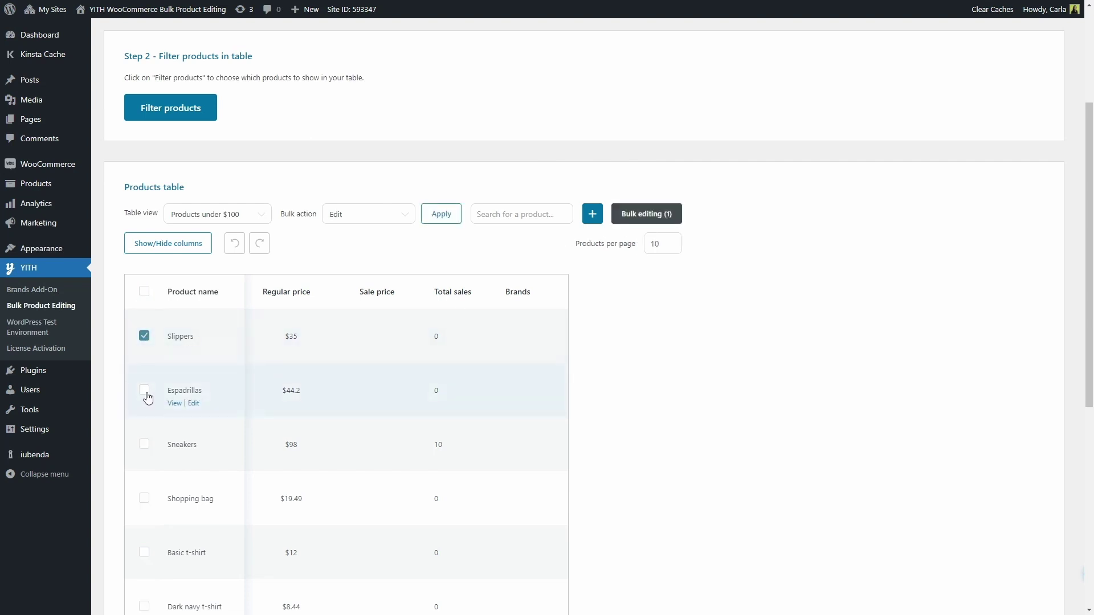
pyautogui.click(144, 390)
pyautogui.click(144, 443)
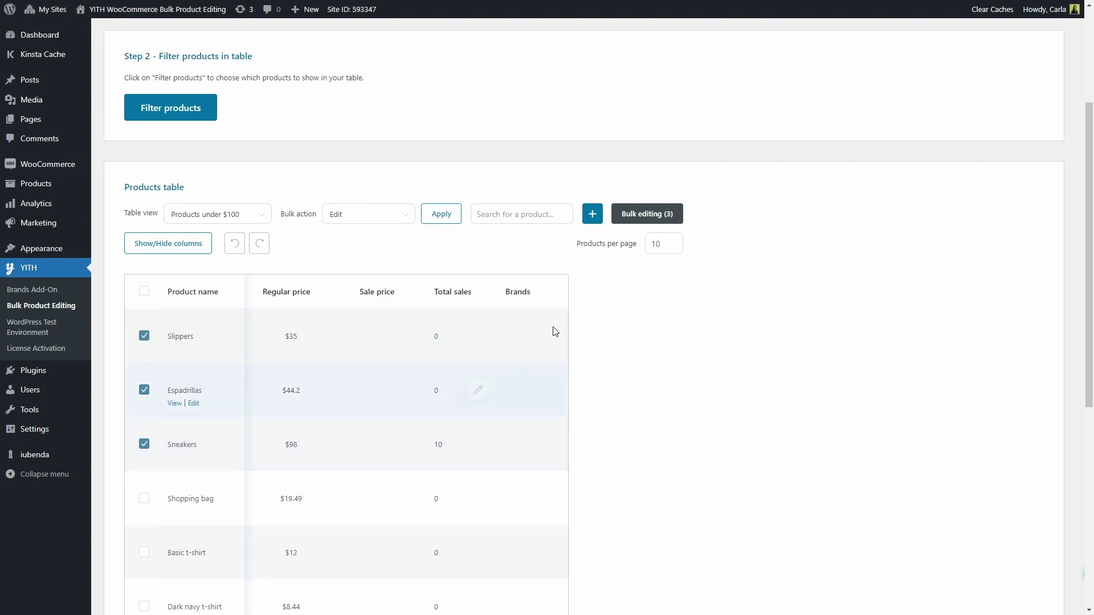
# - Enable all product fields and save, adding ID, image, categories, featured and date columns to the table
pyautogui.click(628, 224)
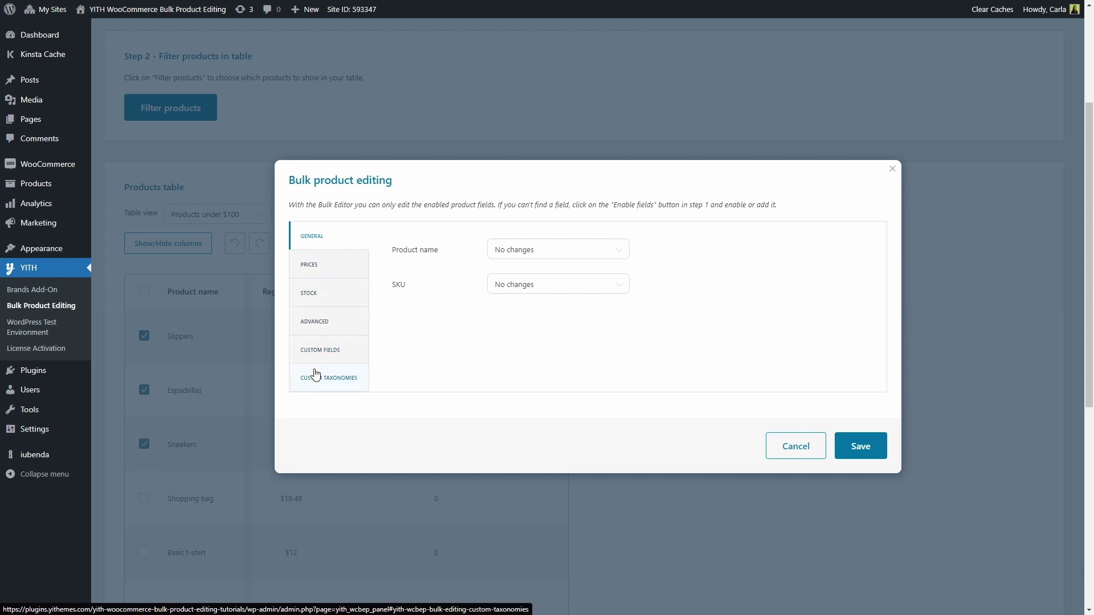
pyautogui.click(790, 446)
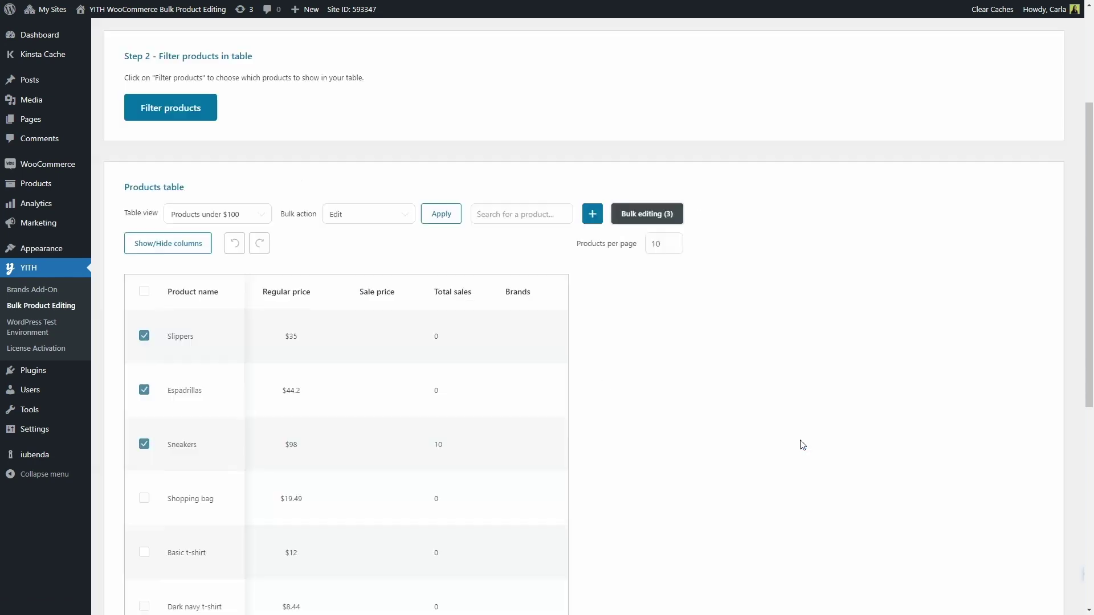
pyautogui.scroll(2, 610, 426)
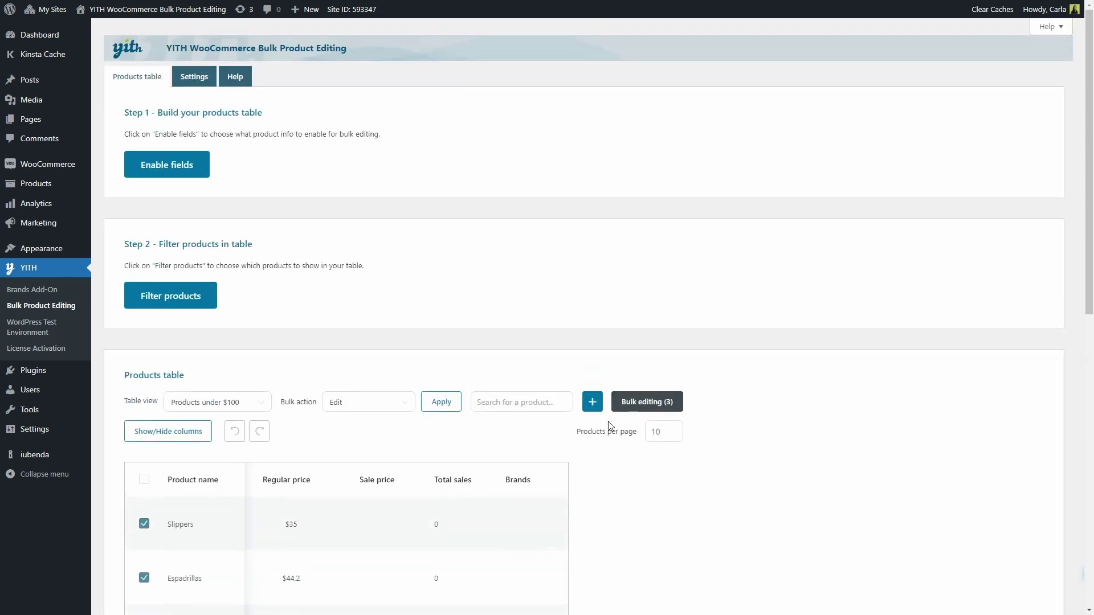
pyautogui.click(171, 171)
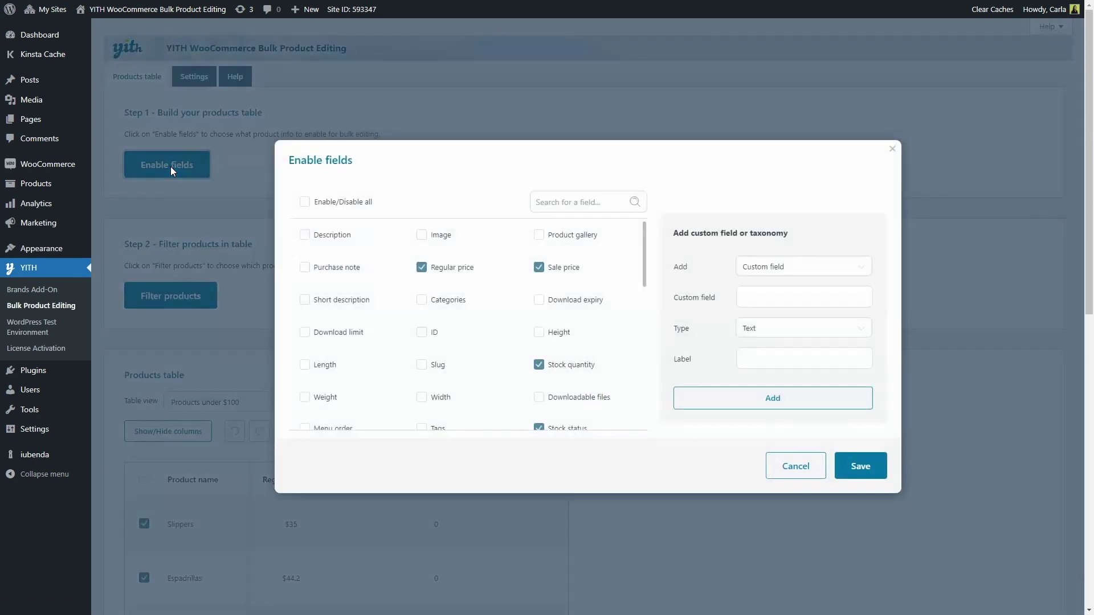
pyautogui.click(305, 203)
pyautogui.click(852, 467)
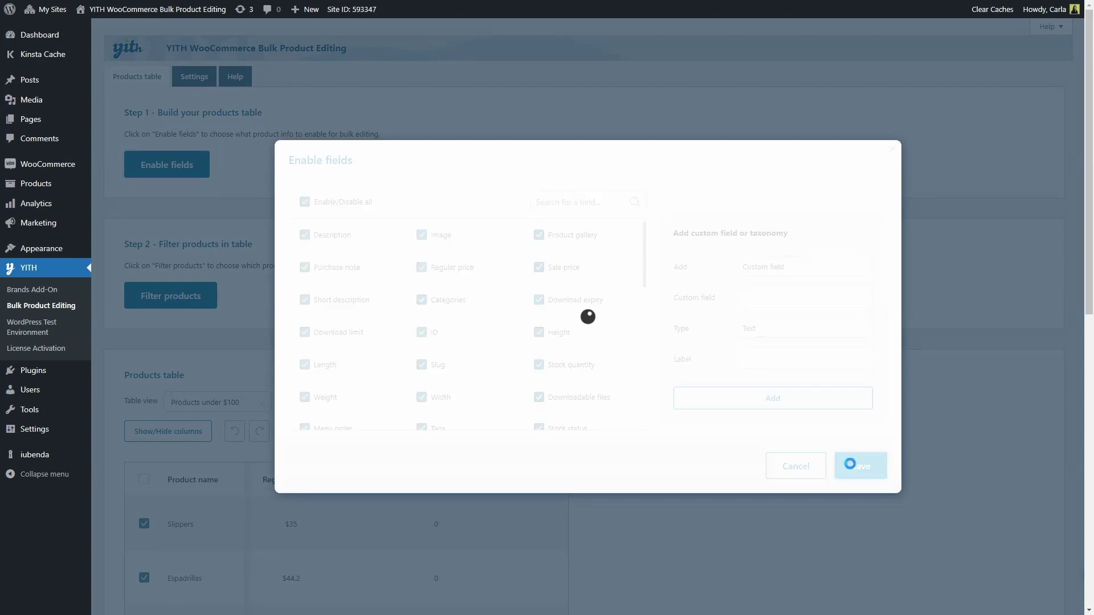
pyautogui.scroll(-6, 853, 469)
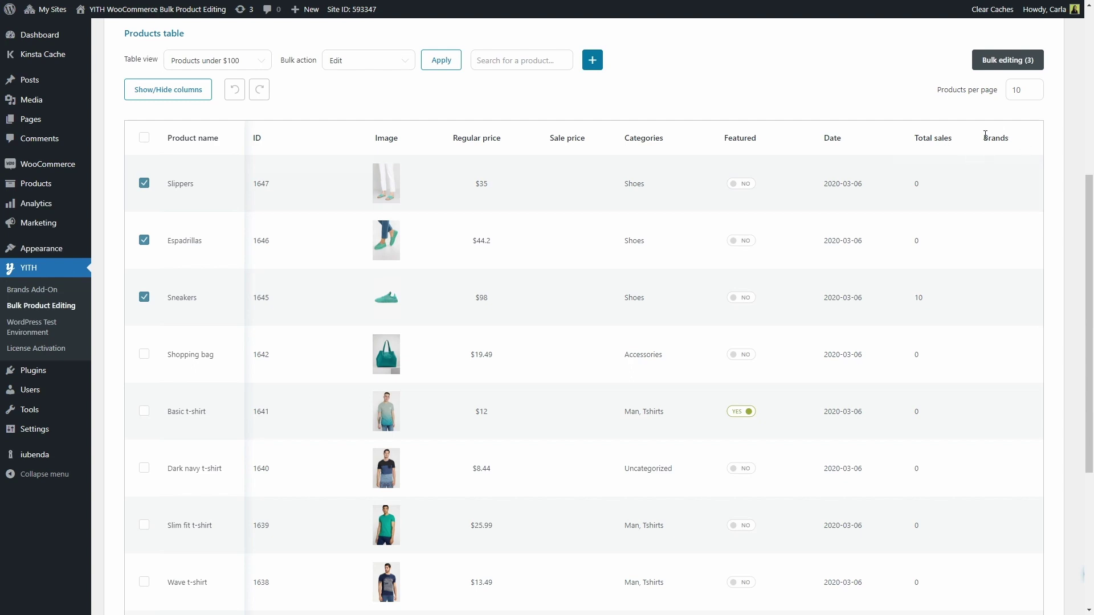
# - Start bulk editing the three checked shoes and review the product name options without changes
pyautogui.scroll(2, 793, 183)
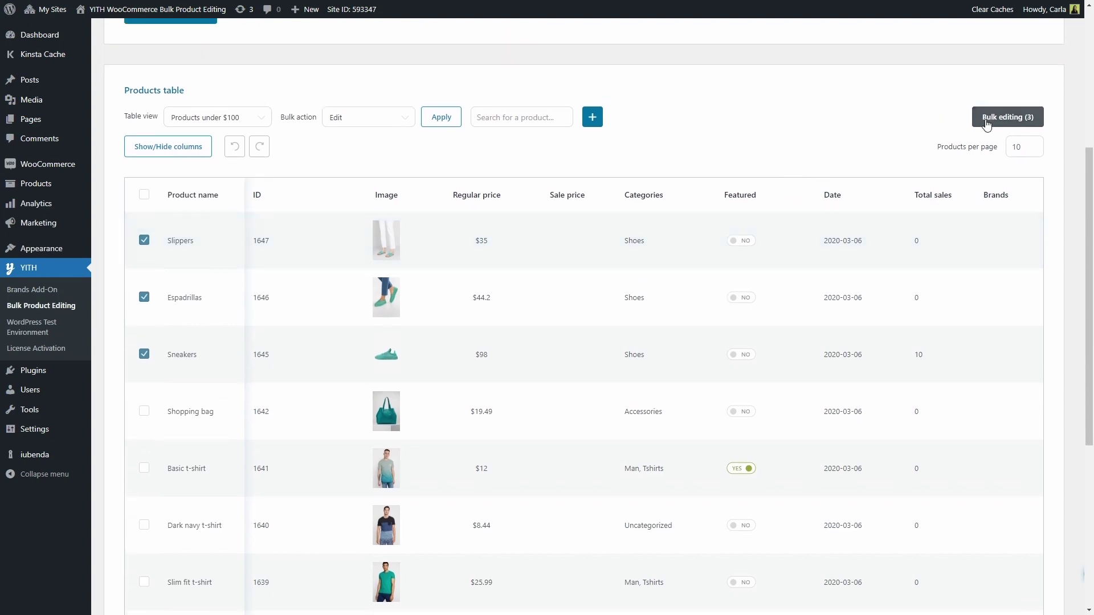
pyautogui.click(988, 121)
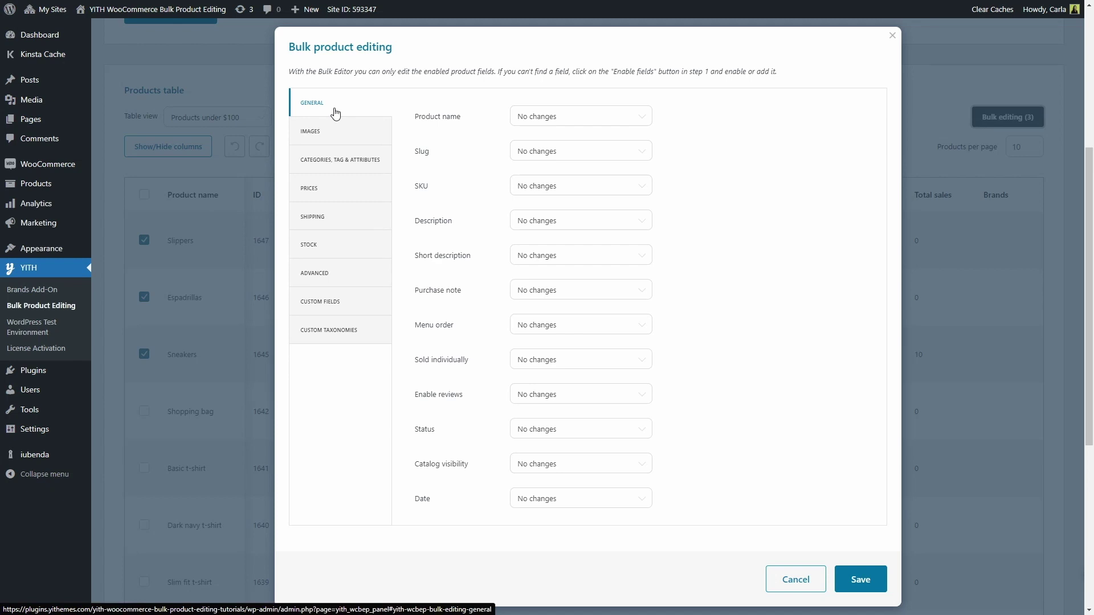
pyautogui.click(563, 118)
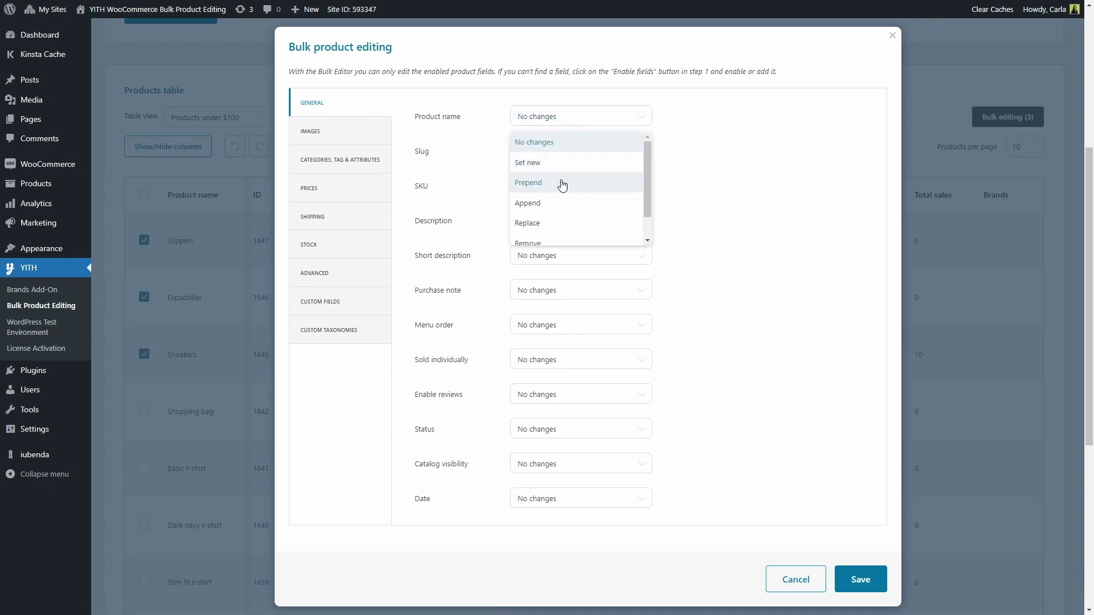
pyautogui.scroll(-1, 564, 196)
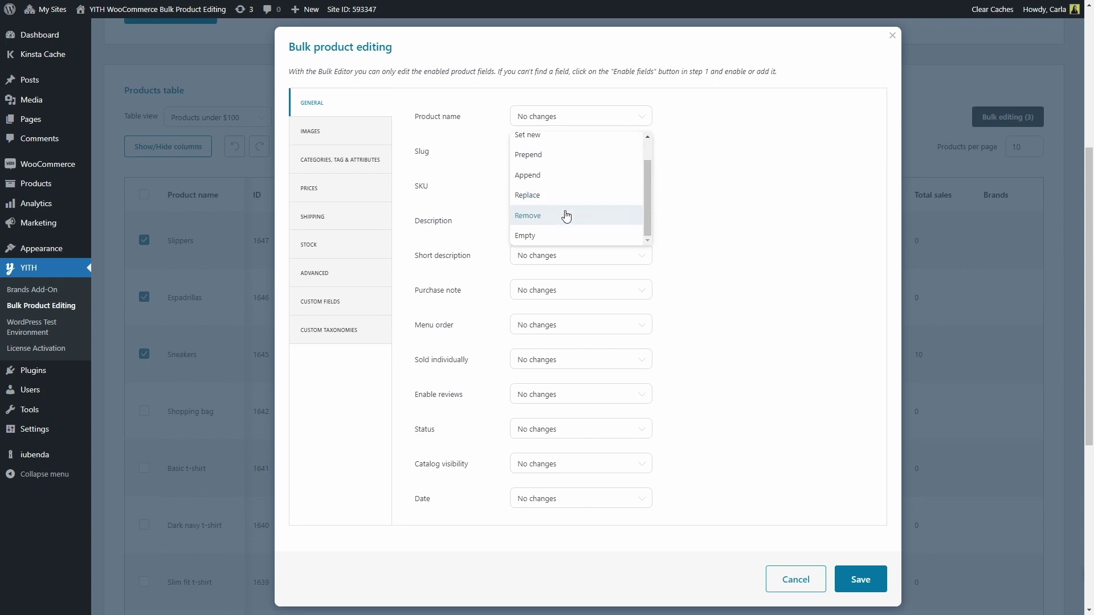
pyautogui.click(468, 135)
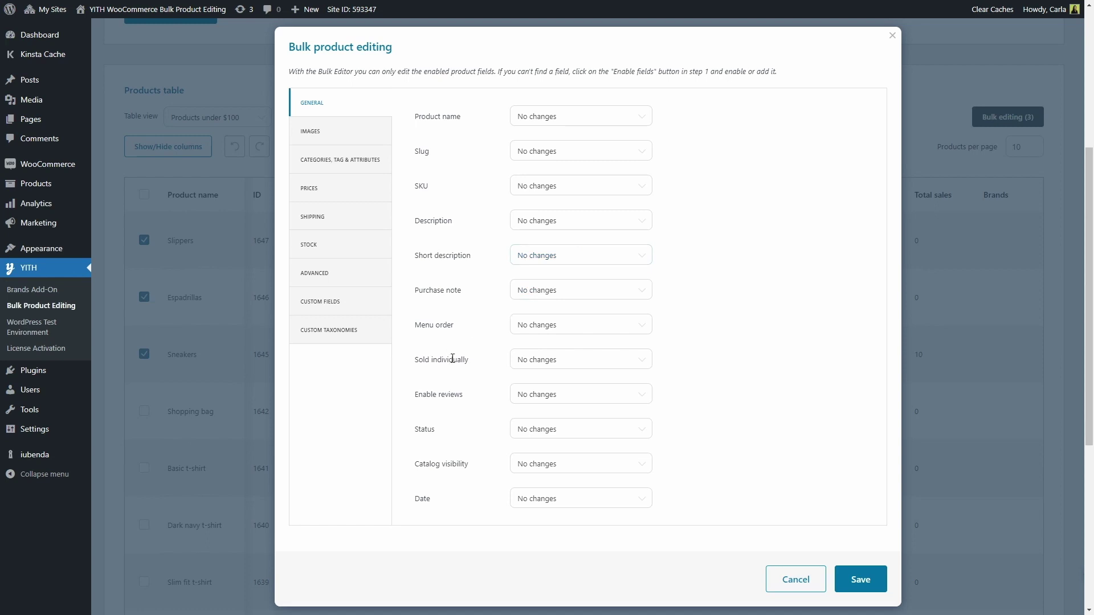
# - Review Sold individually, Status and catalog visibility unchanged, then show the Images section
pyautogui.click(542, 361)
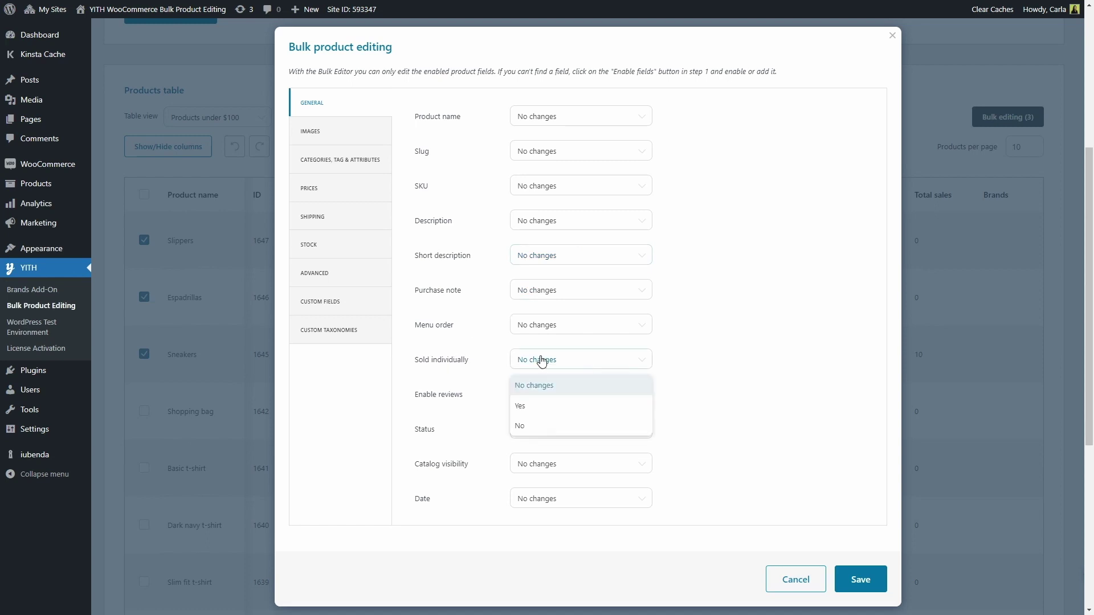
pyautogui.click(542, 361)
pyautogui.click(557, 441)
pyautogui.click(559, 441)
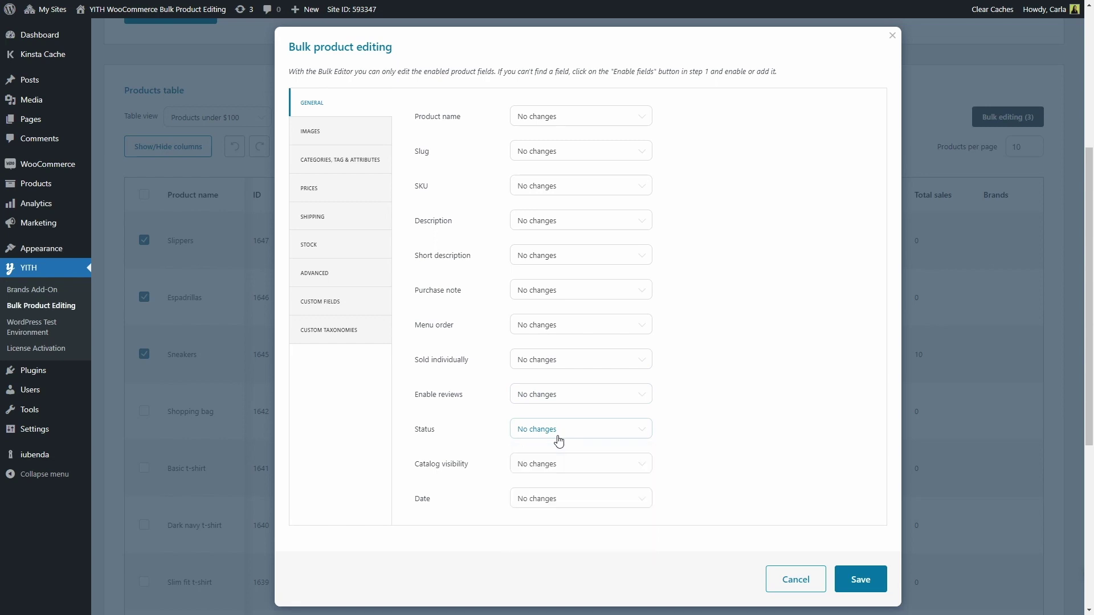
pyautogui.click(552, 476)
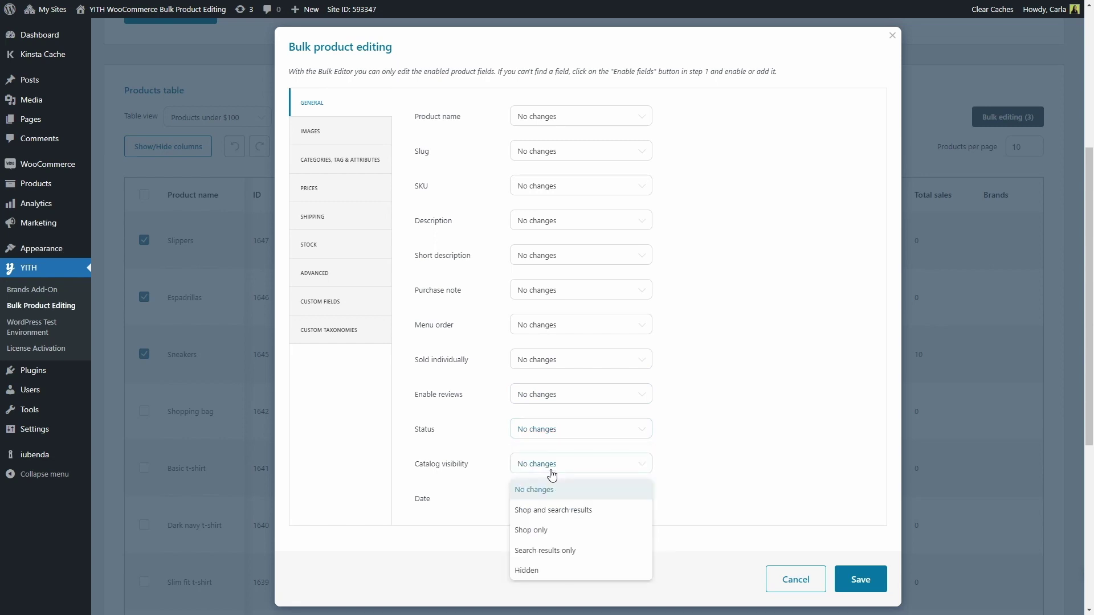
pyautogui.click(552, 476)
pyautogui.click(359, 130)
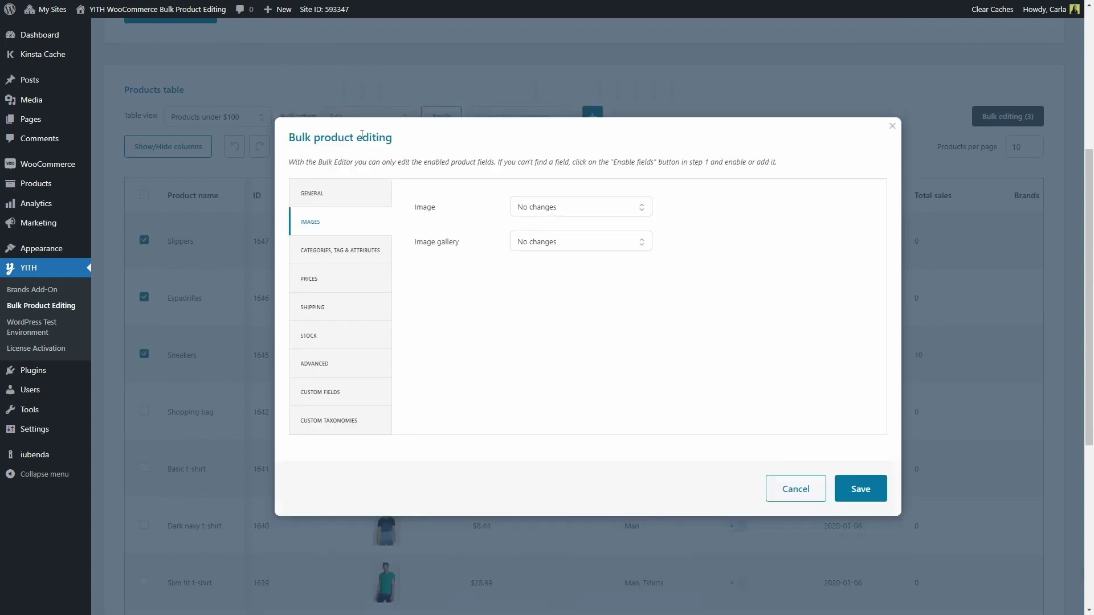
# - Try Set new for Image and Image gallery, then revert both to No changes
pyautogui.click(549, 212)
pyautogui.click(551, 253)
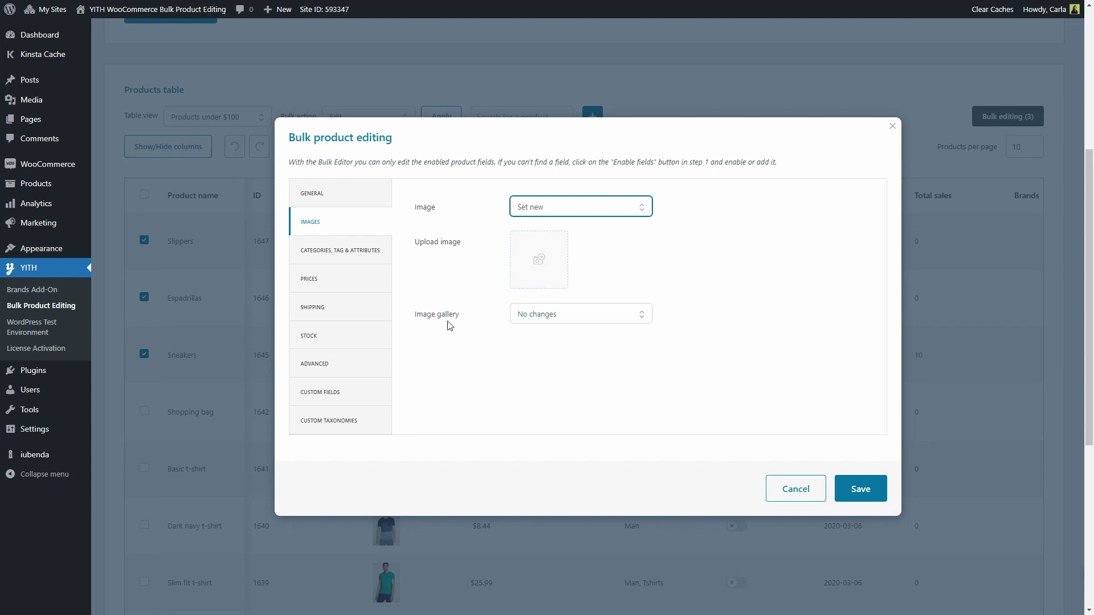
pyautogui.click(534, 326)
pyautogui.click(540, 360)
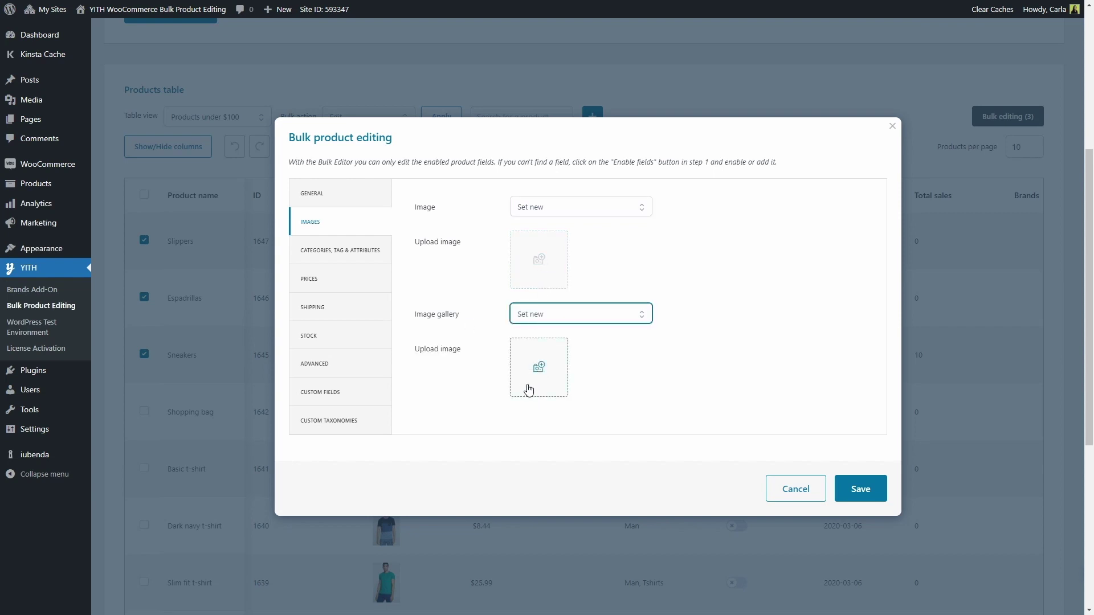
pyautogui.click(547, 314)
pyautogui.click(546, 339)
pyautogui.click(552, 207)
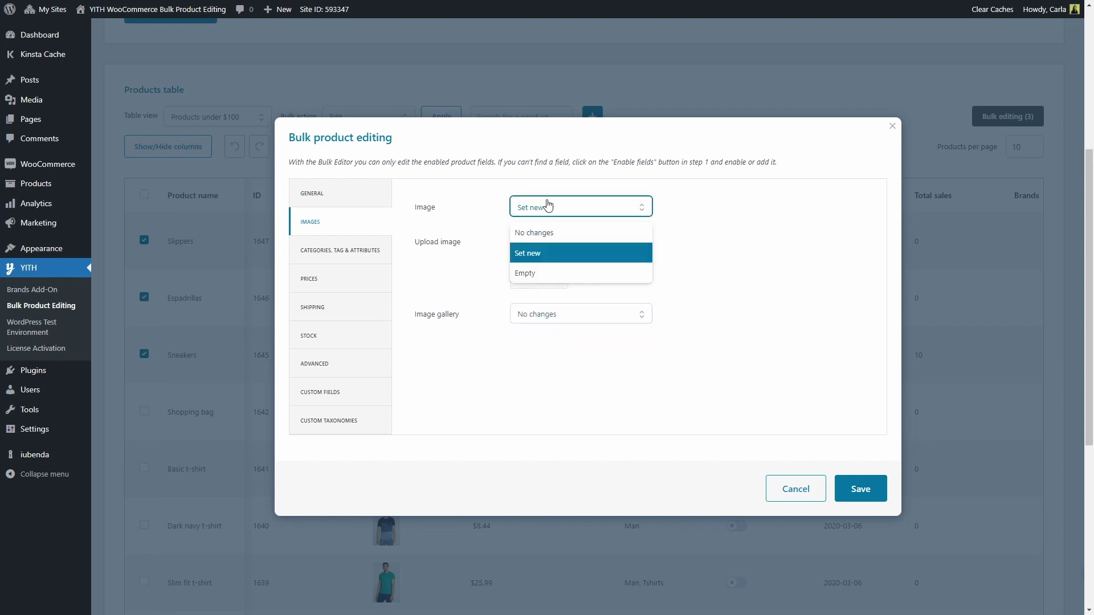
pyautogui.click(548, 233)
# - Review the category, tag, Color, Materials and Size change options, leaving all unchanged
pyautogui.click(368, 252)
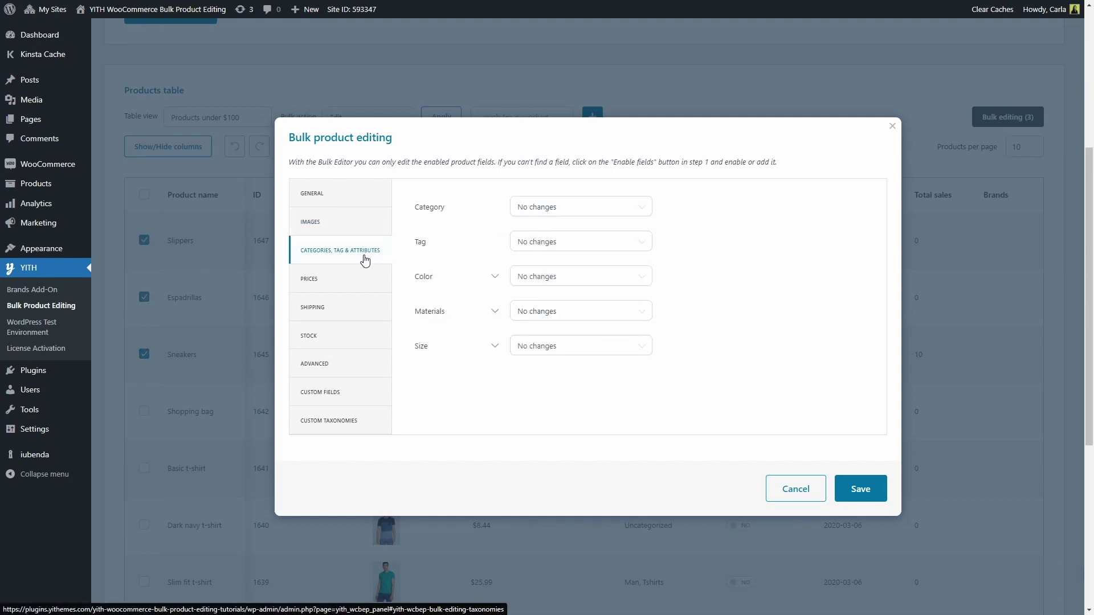
pyautogui.click(579, 207)
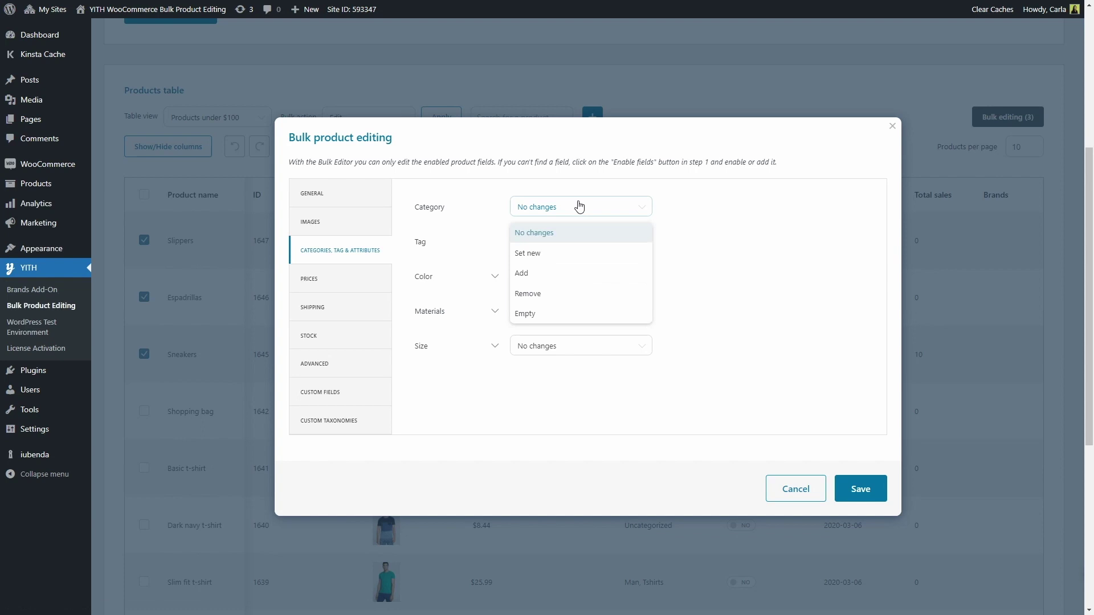
pyautogui.click(579, 207)
pyautogui.click(581, 243)
pyautogui.click(581, 243)
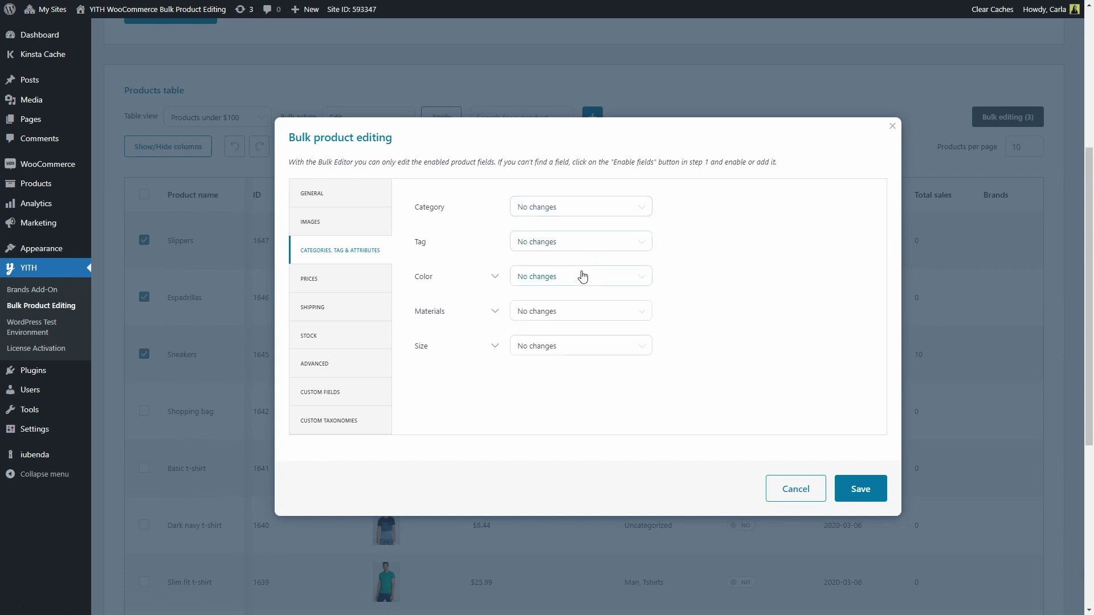
pyautogui.click(582, 277)
pyautogui.click(582, 277)
pyautogui.click(584, 311)
pyautogui.click(584, 311)
pyautogui.click(585, 346)
pyautogui.click(585, 348)
# - Review the Color attribute's visibility, variation and default term settings unchanged, then show Prices
pyautogui.click(467, 277)
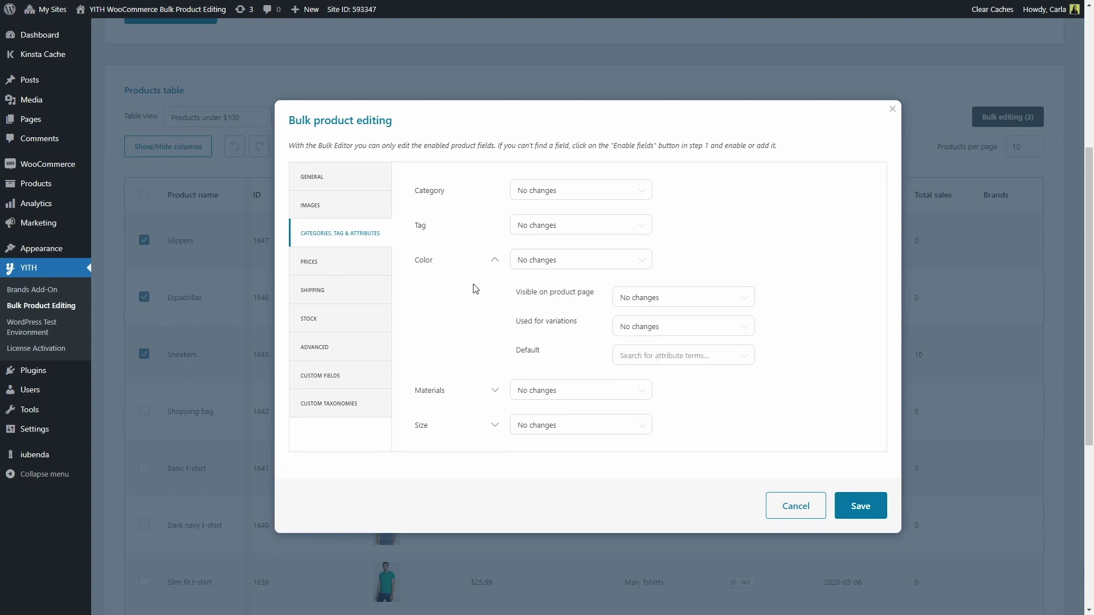
pyautogui.click(667, 304)
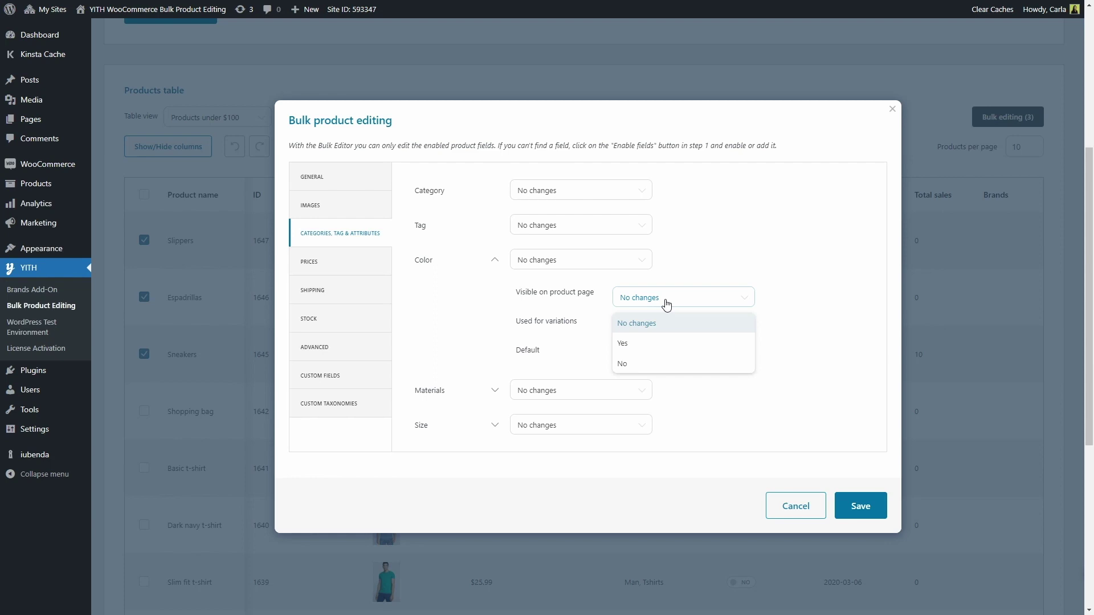
pyautogui.click(666, 305)
pyautogui.click(667, 332)
pyautogui.click(667, 332)
pyautogui.click(672, 364)
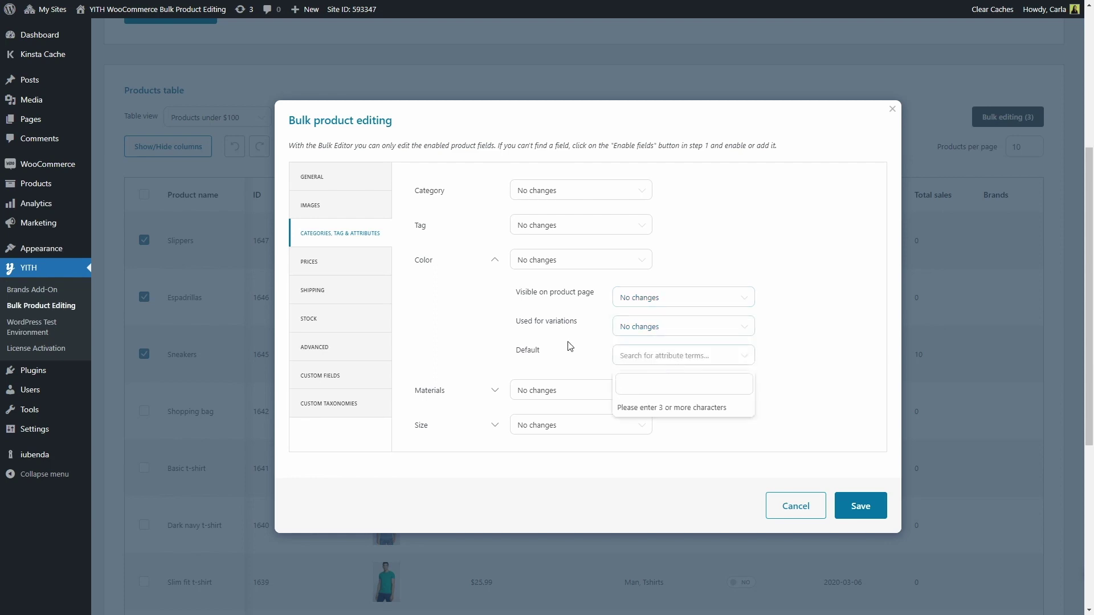
pyautogui.click(349, 263)
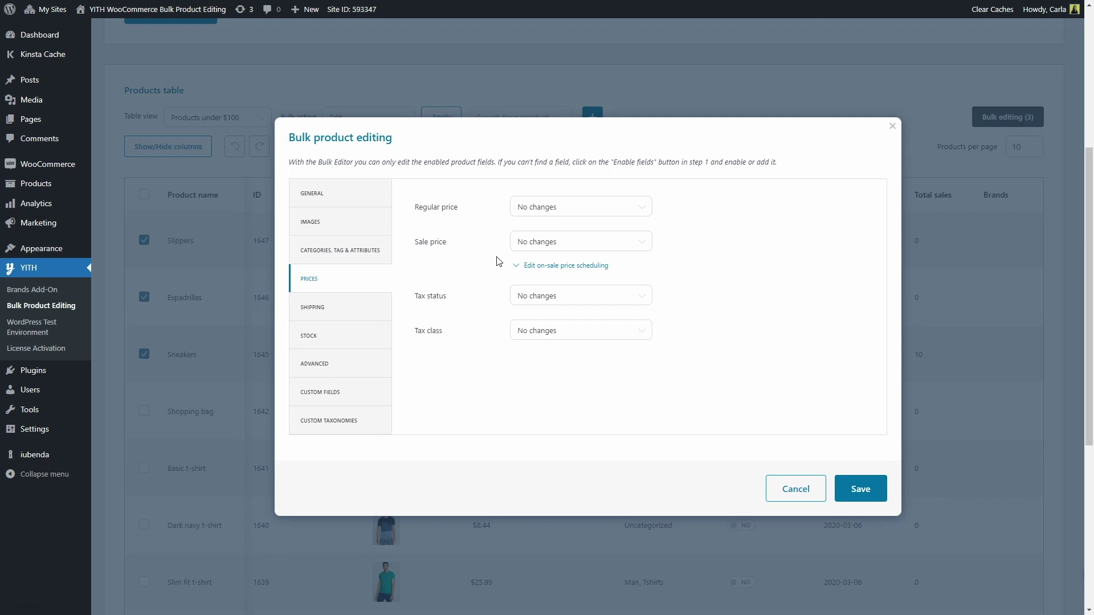
# - Reveal the sale price scheduling dates, then browse the Shipping, Stock, Advanced and Custom fields sections
pyautogui.click(536, 271)
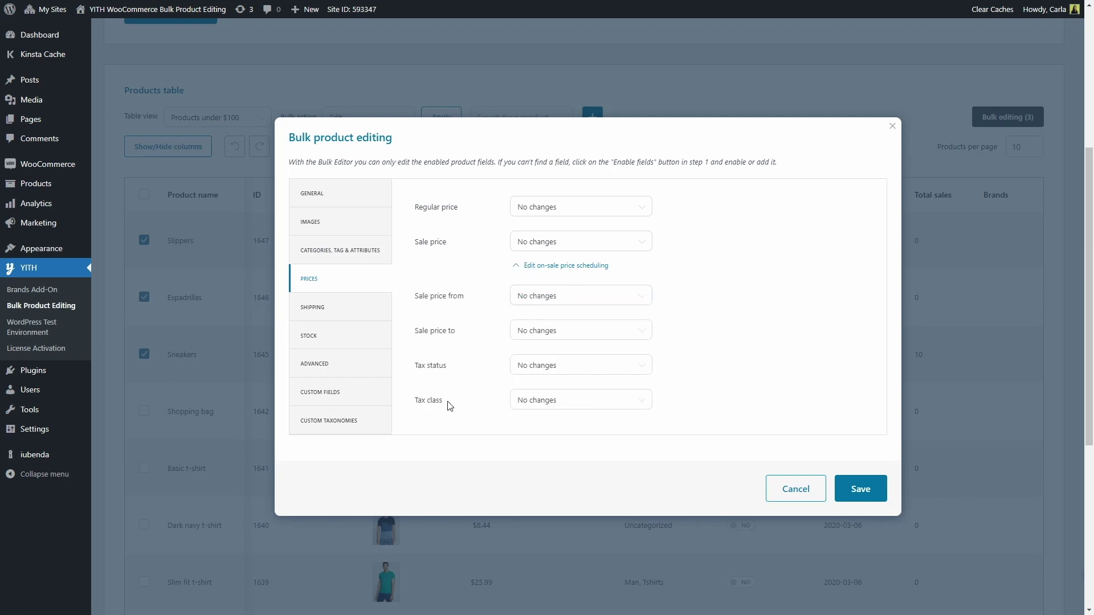
pyautogui.click(360, 315)
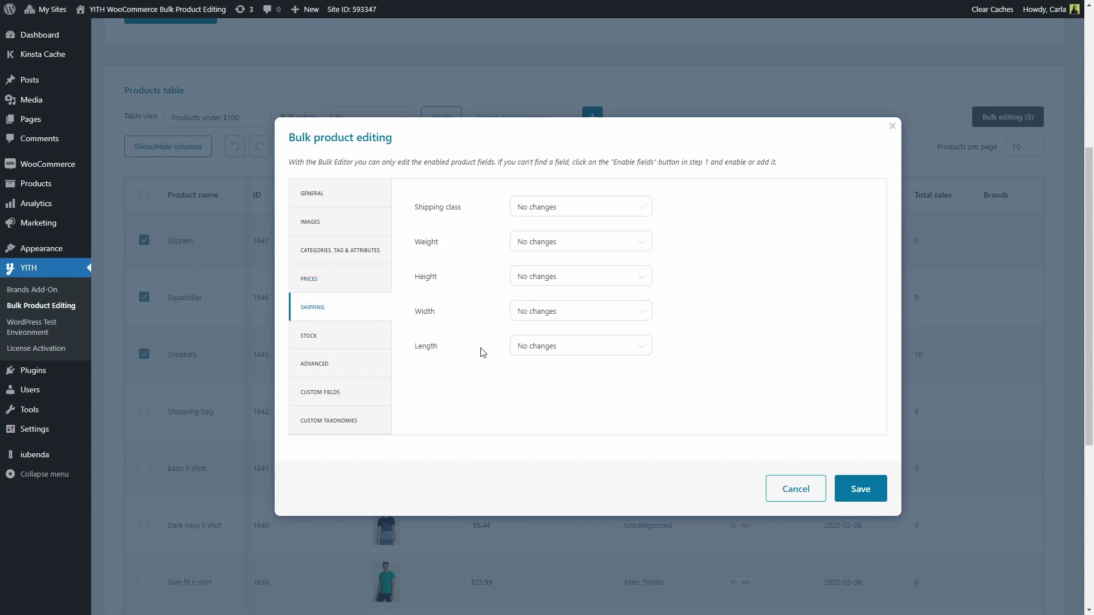
pyautogui.click(354, 343)
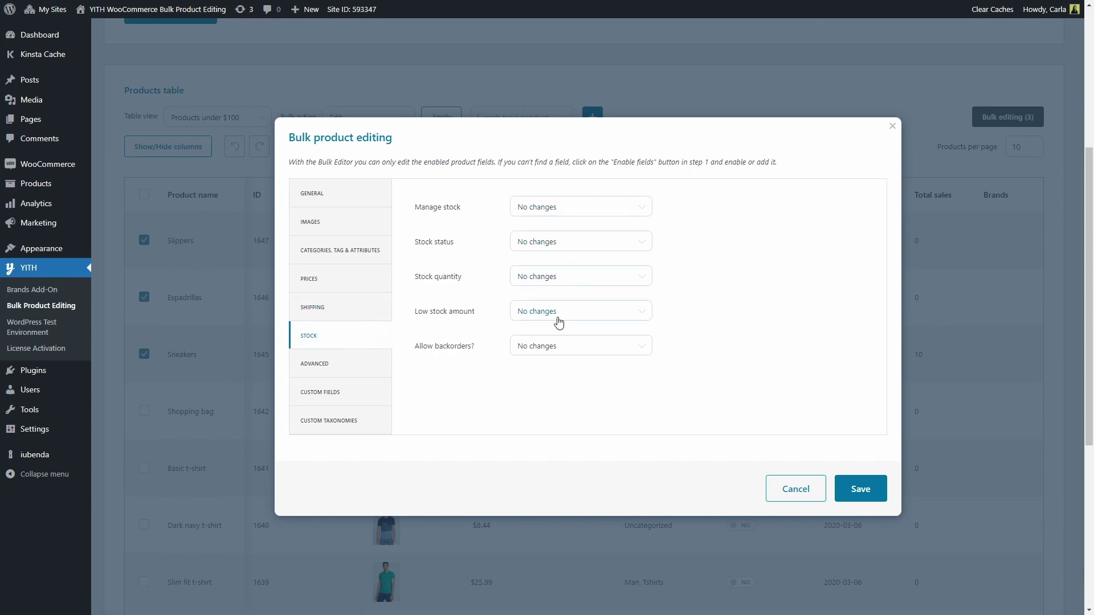
pyautogui.click(371, 369)
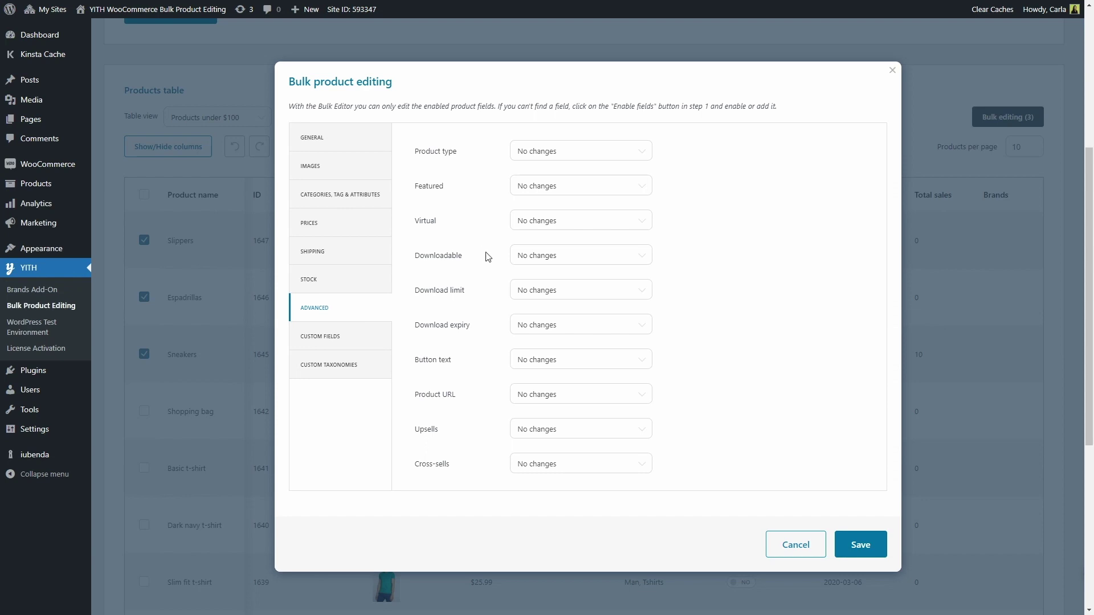
pyautogui.click(332, 341)
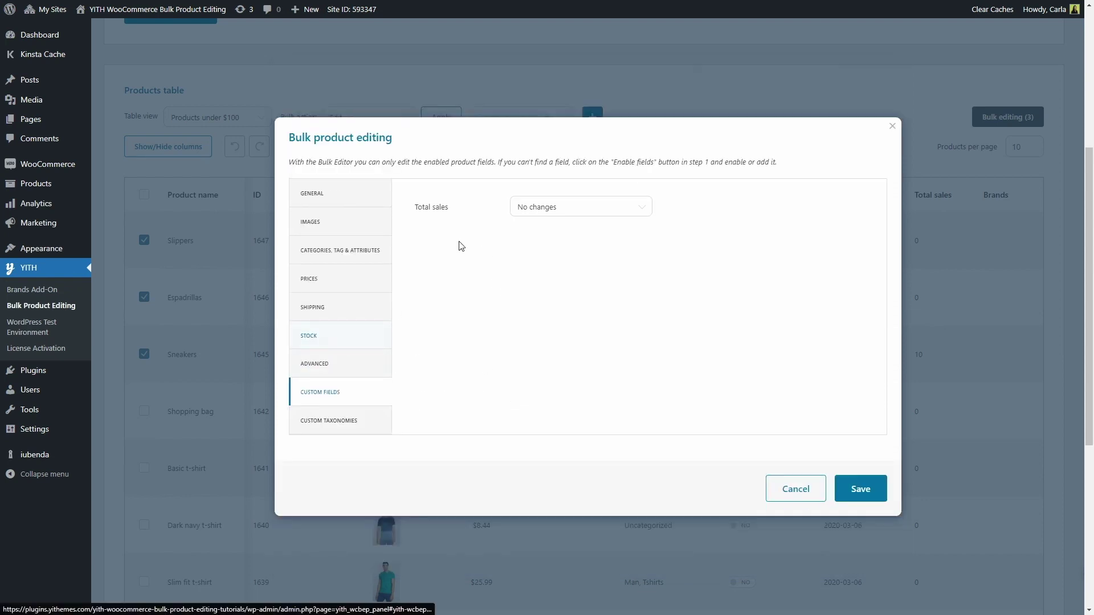
# - Keep Total sales at No changes
pyautogui.click(567, 207)
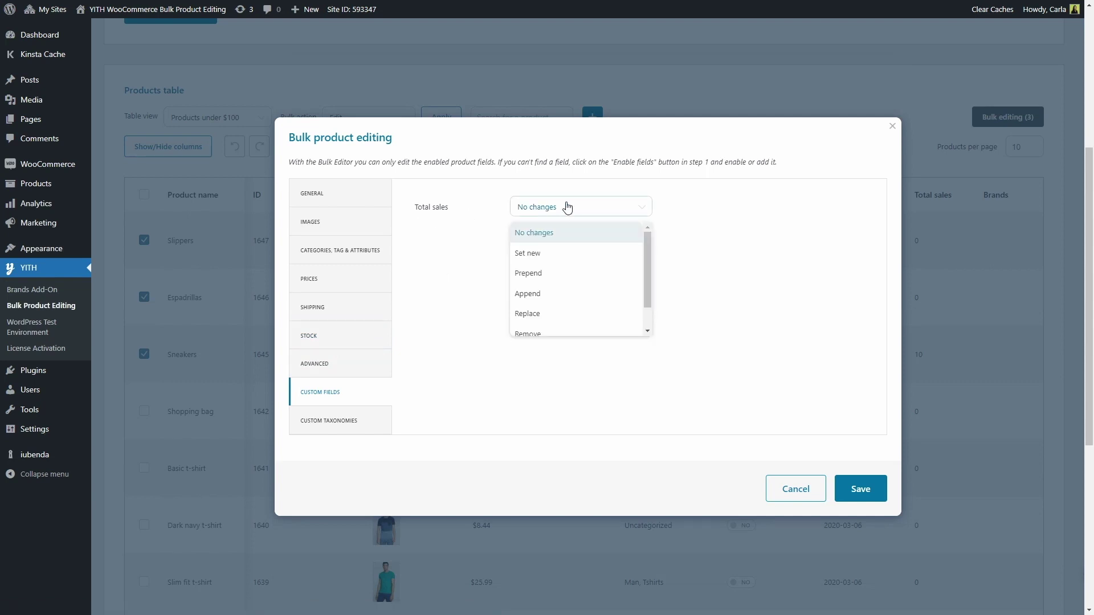
pyautogui.scroll(-1, 579, 249)
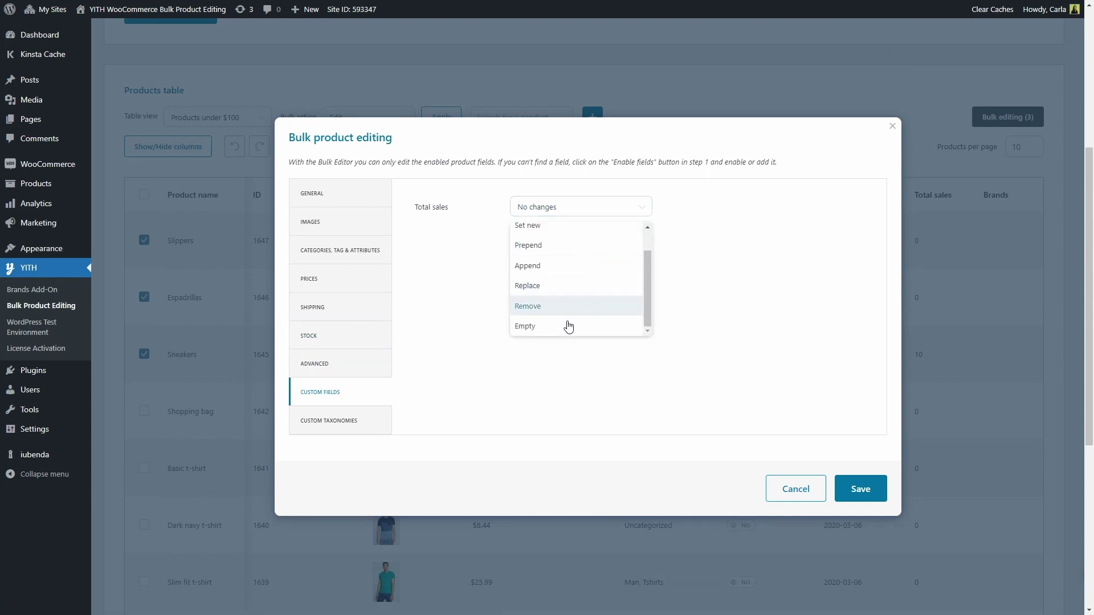
pyautogui.click(586, 209)
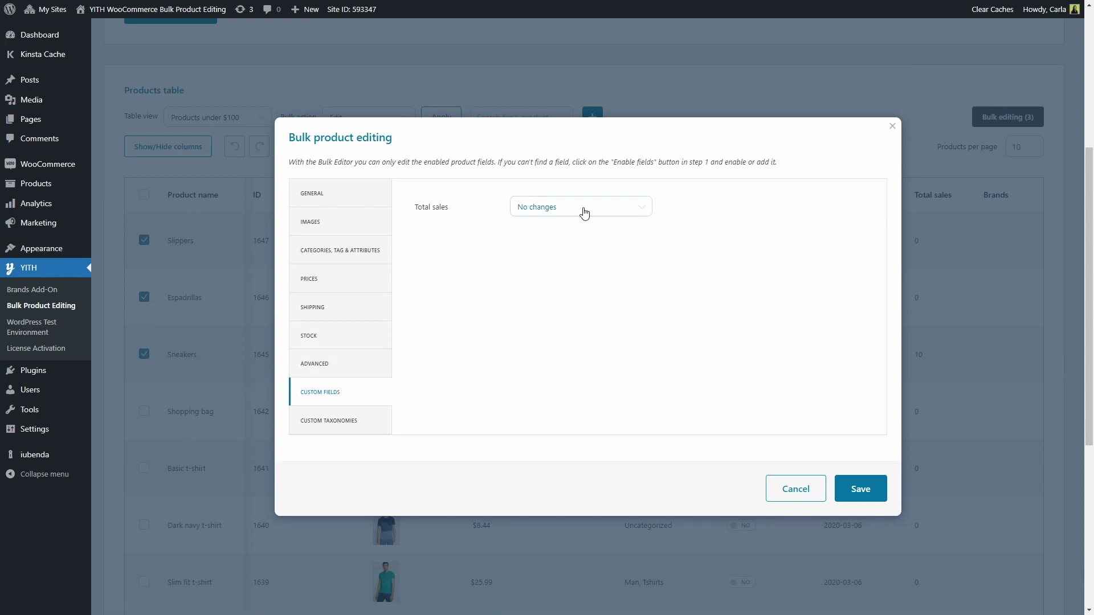
# - Set Brands to Set new with the Adidas term, then view the Regular price options
pyautogui.click(349, 431)
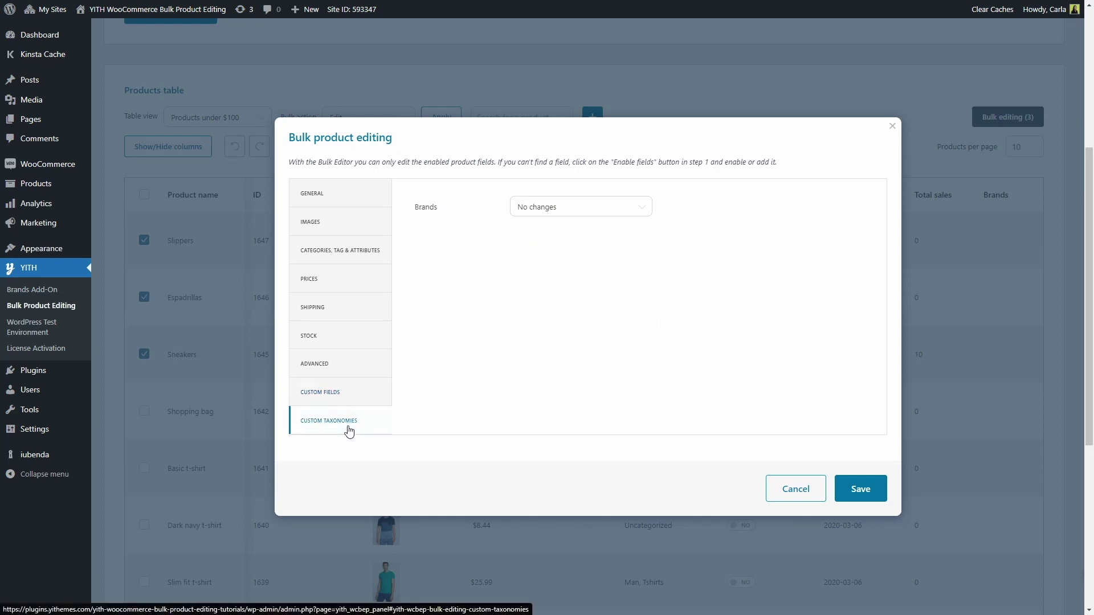
pyautogui.click(525, 209)
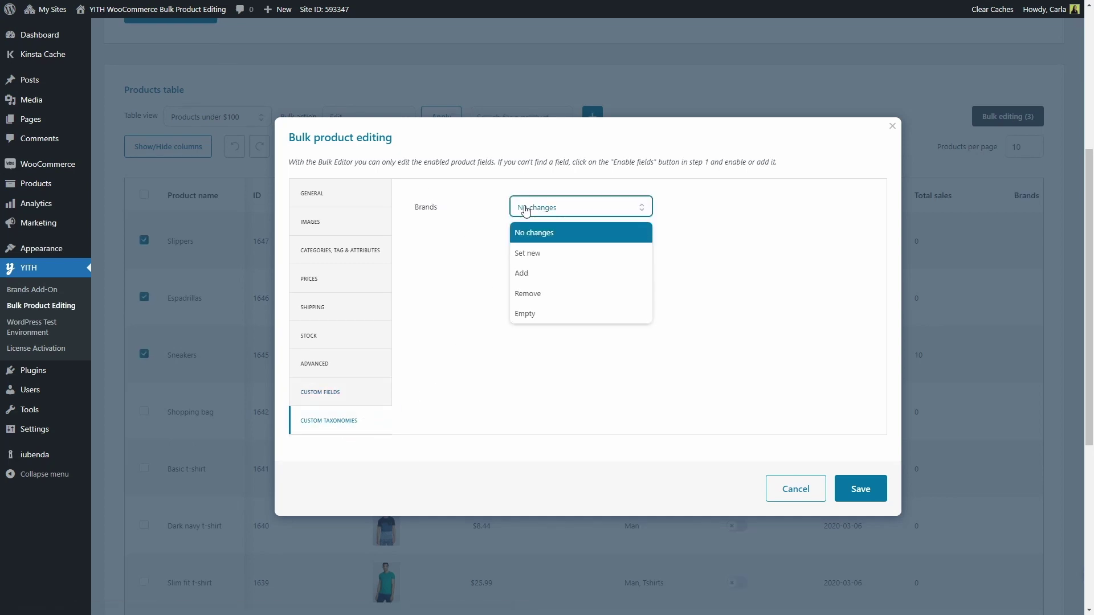
pyautogui.click(552, 252)
pyautogui.click(554, 246)
pyautogui.write('adidas')
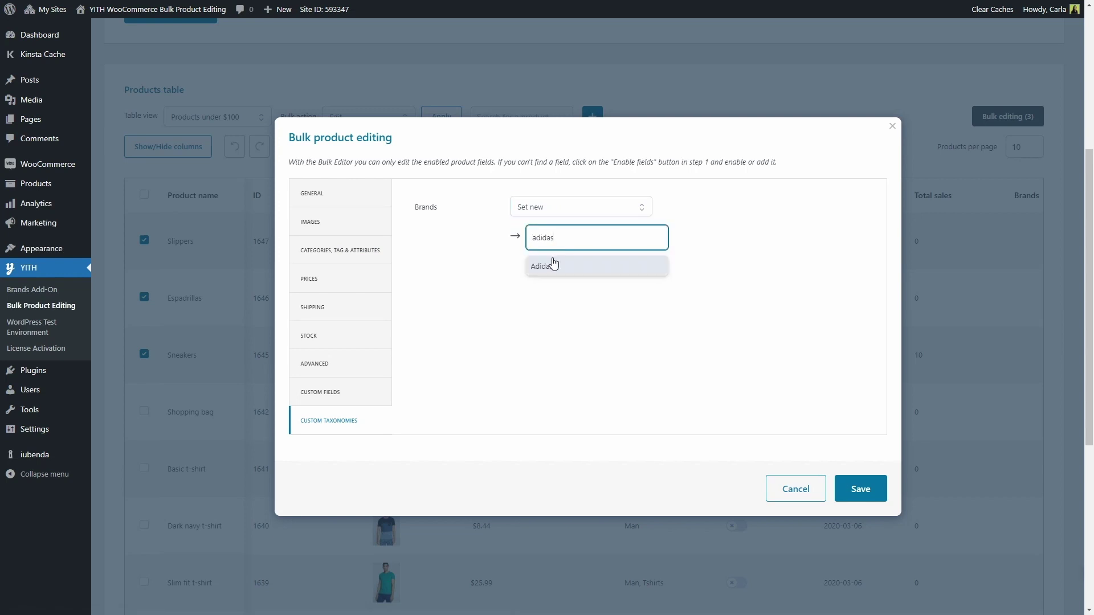
pyautogui.click(552, 264)
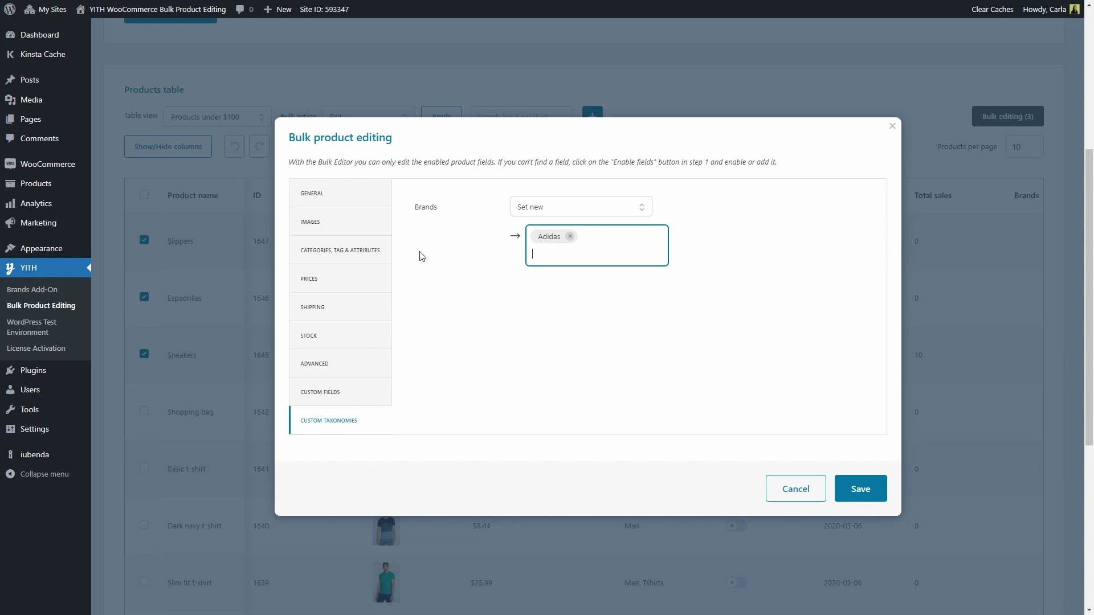
pyautogui.click(372, 280)
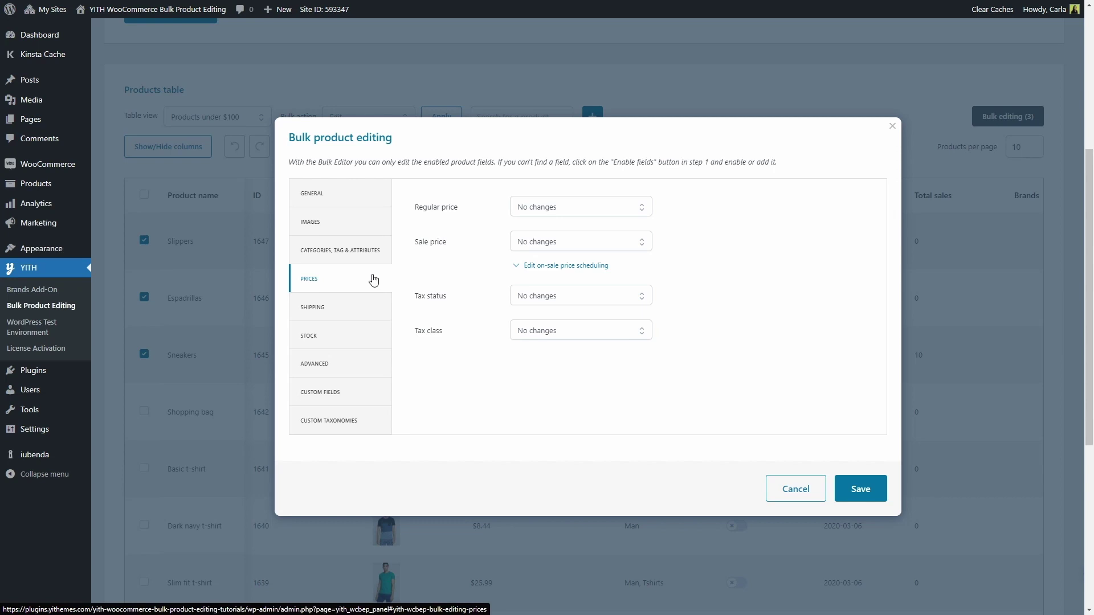
pyautogui.click(547, 216)
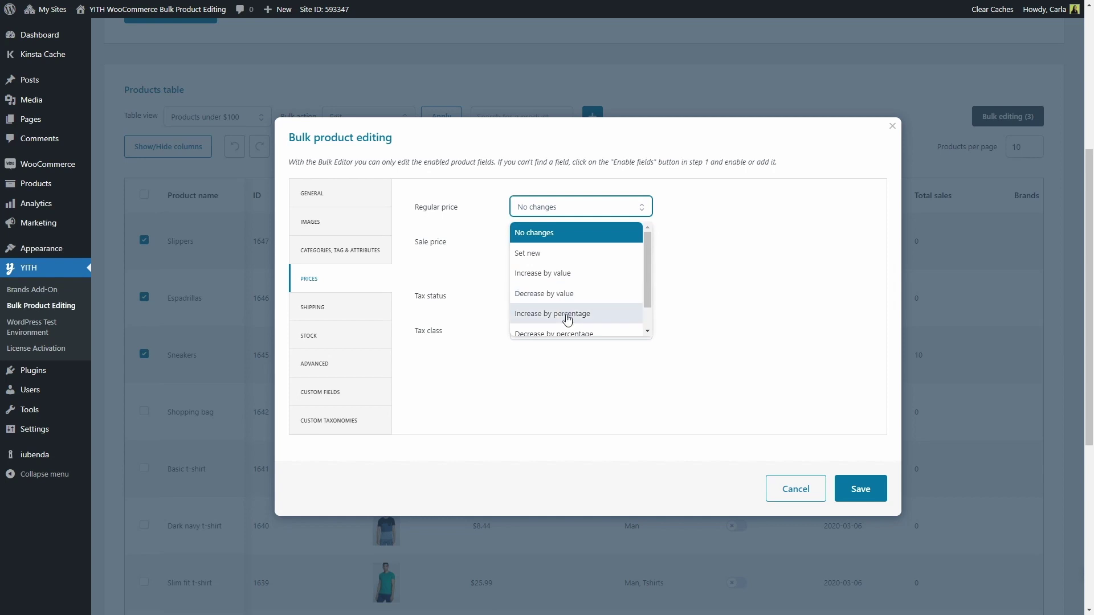
# - Increase the three shoes' regular price by 20% and save the bulk edit
pyautogui.scroll(-1, 593, 333)
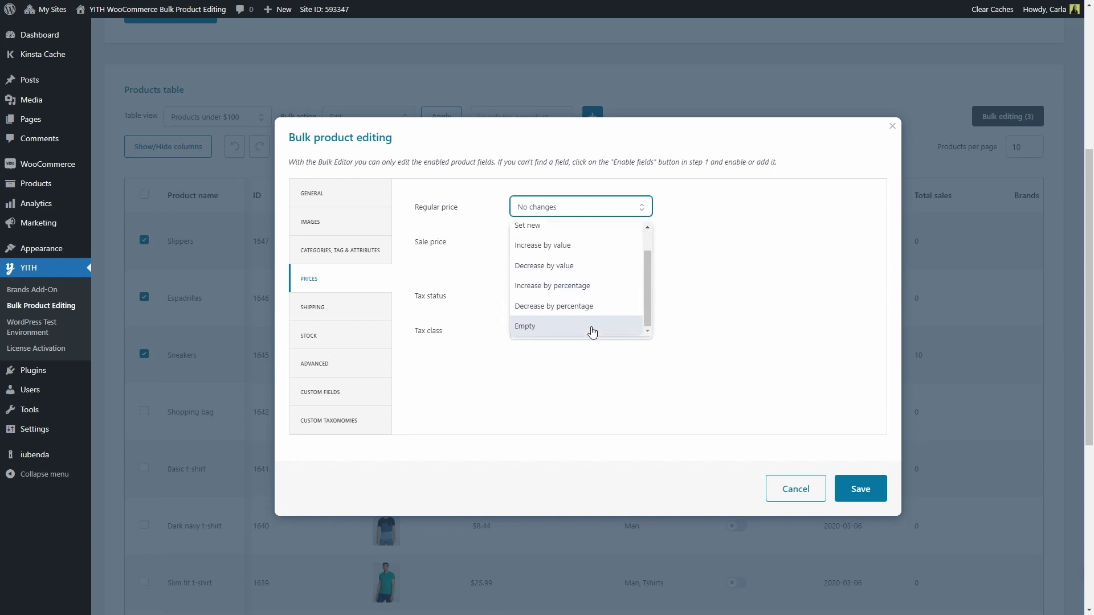
pyautogui.click(592, 286)
pyautogui.click(693, 207)
pyautogui.write('20')
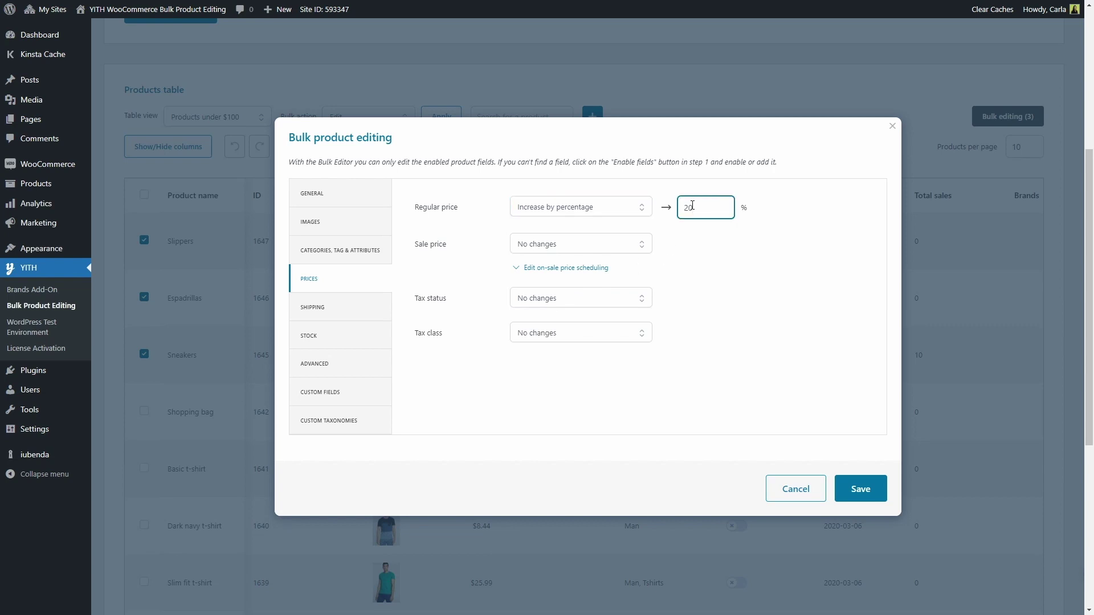
pyautogui.click(861, 486)
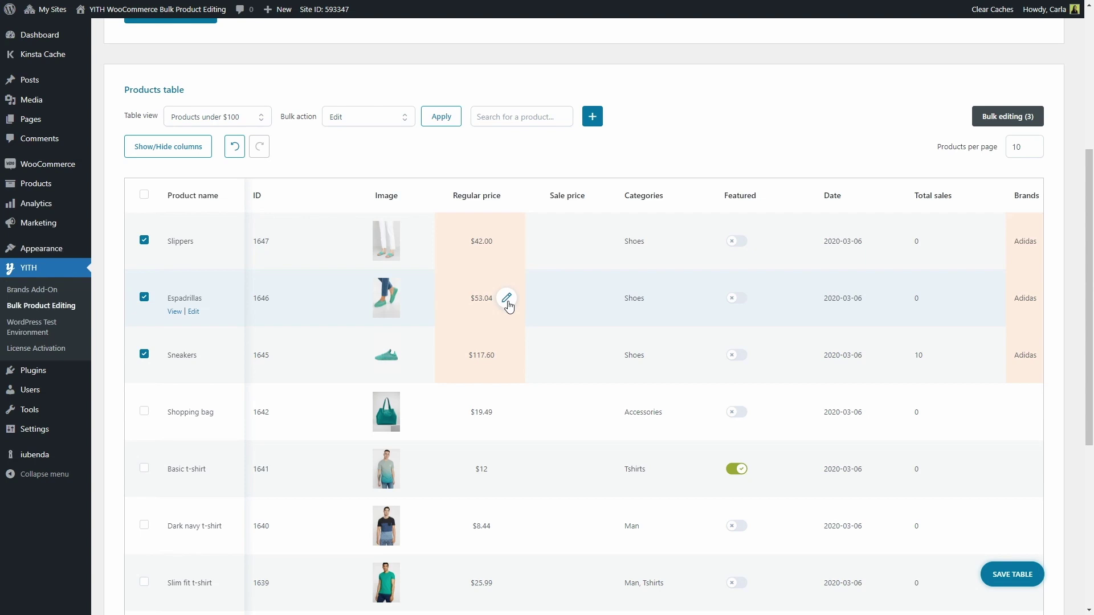
# - Set Espadrillas' regular price to 53 and Sneakers' to 118, then save the table
pyautogui.click(508, 302)
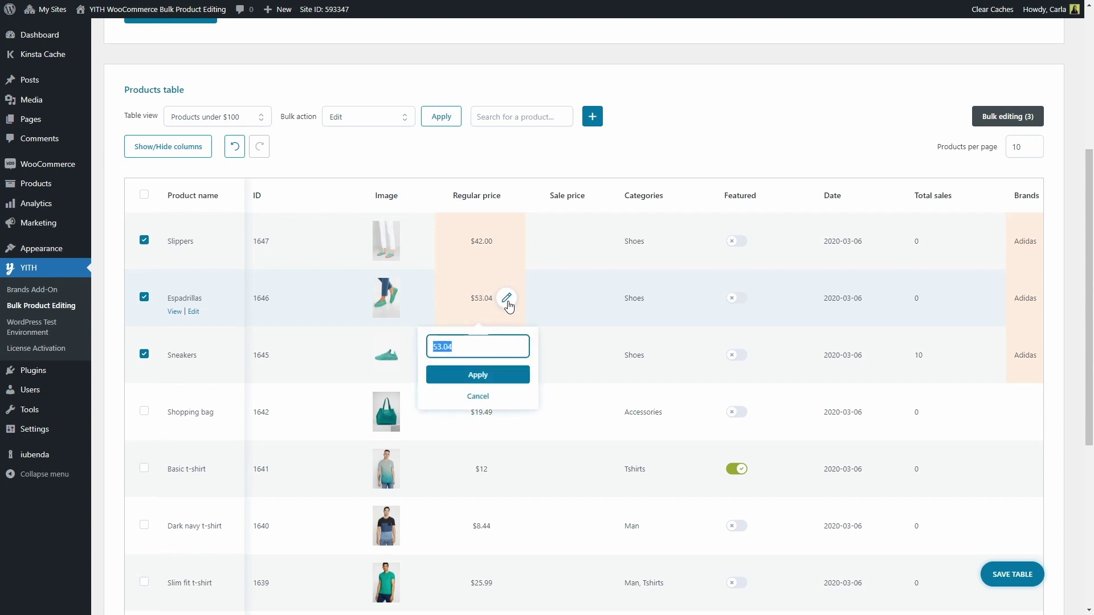
pyautogui.write('53')
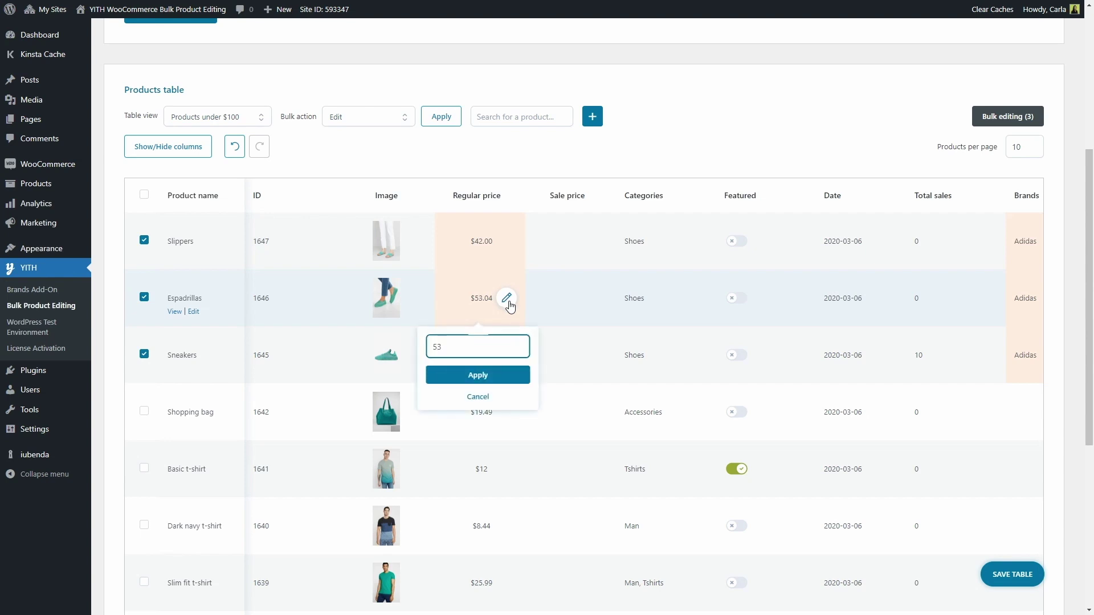
pyautogui.click(494, 375)
pyautogui.click(506, 356)
pyautogui.write('118')
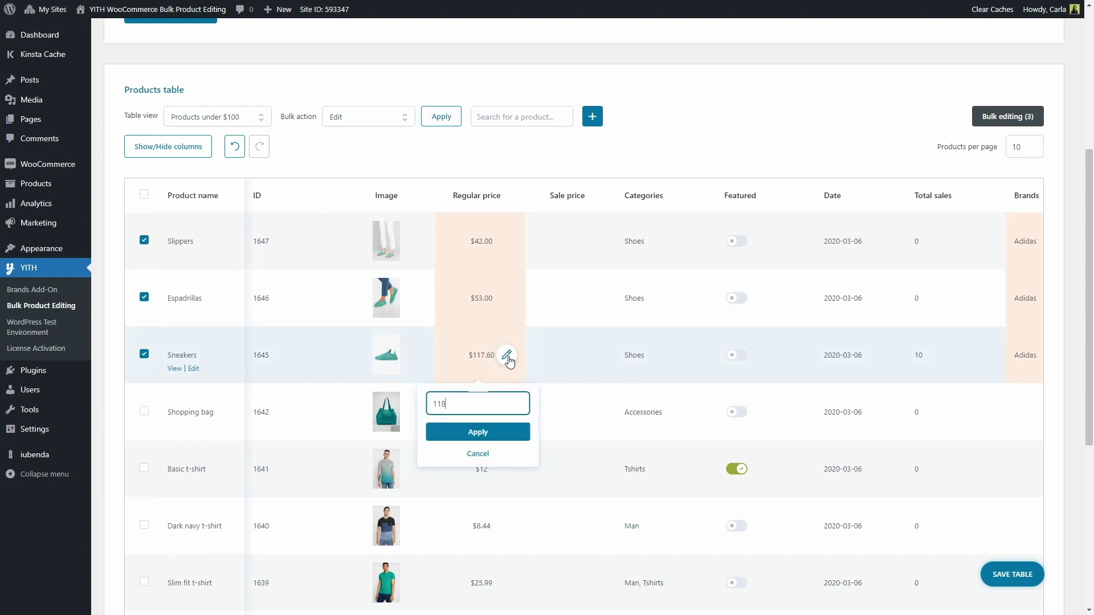
pyautogui.click(495, 436)
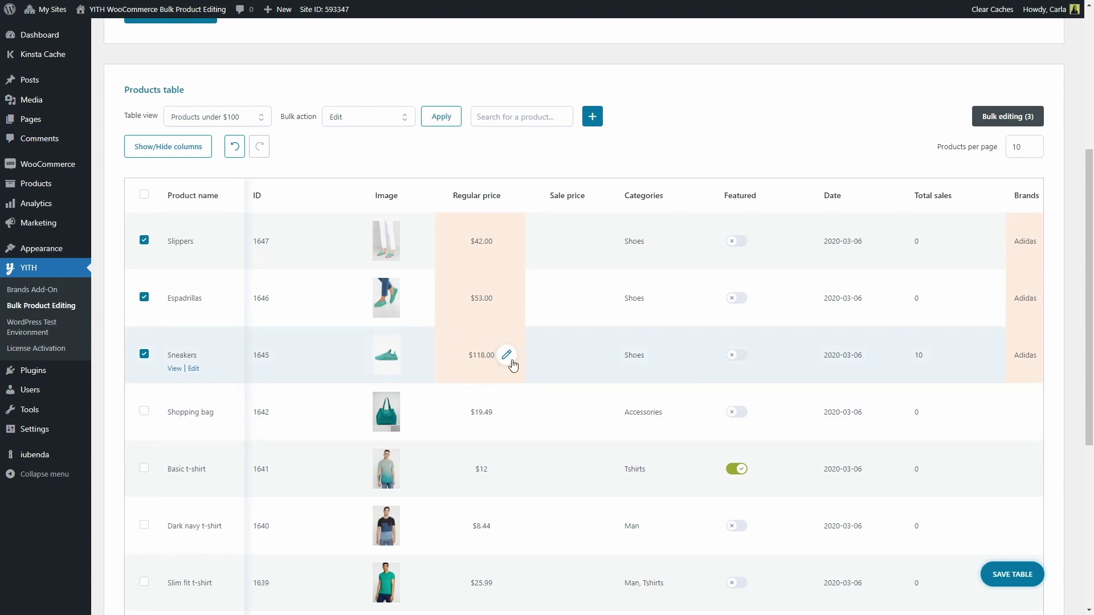
pyautogui.click(1005, 576)
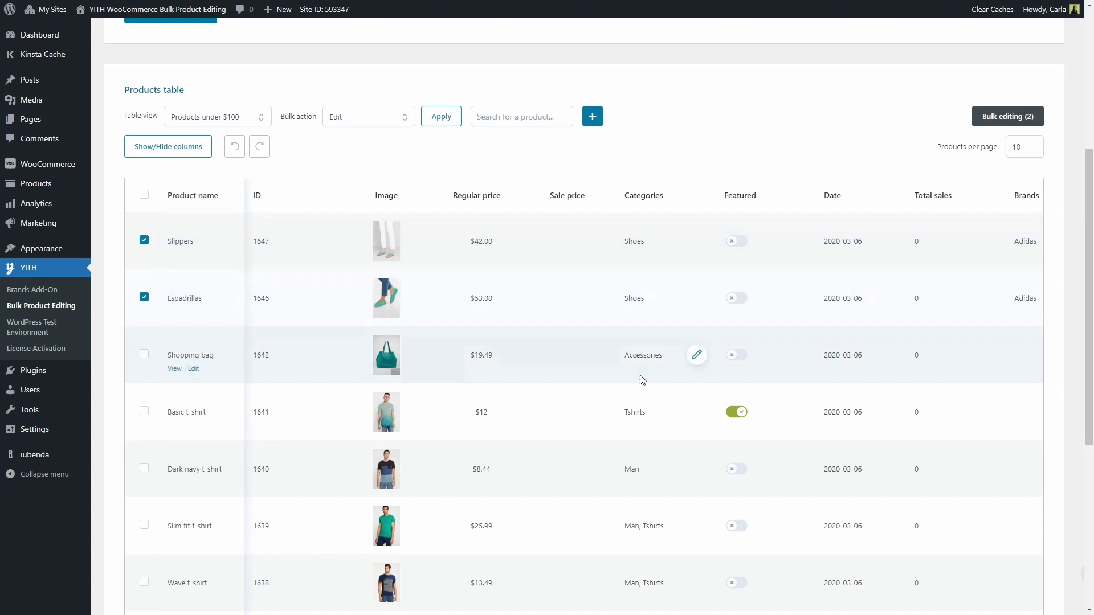
# - Replace Basic t-shirt's Tshirts category with Man
pyautogui.click(695, 423)
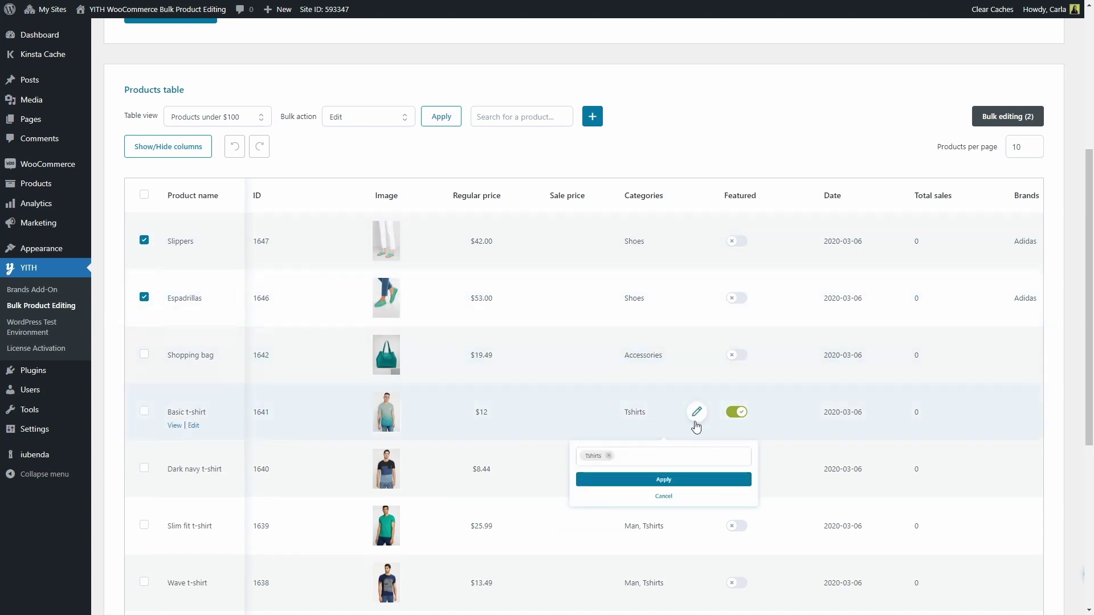
pyautogui.press('BackSpace')
pyautogui.write('man')
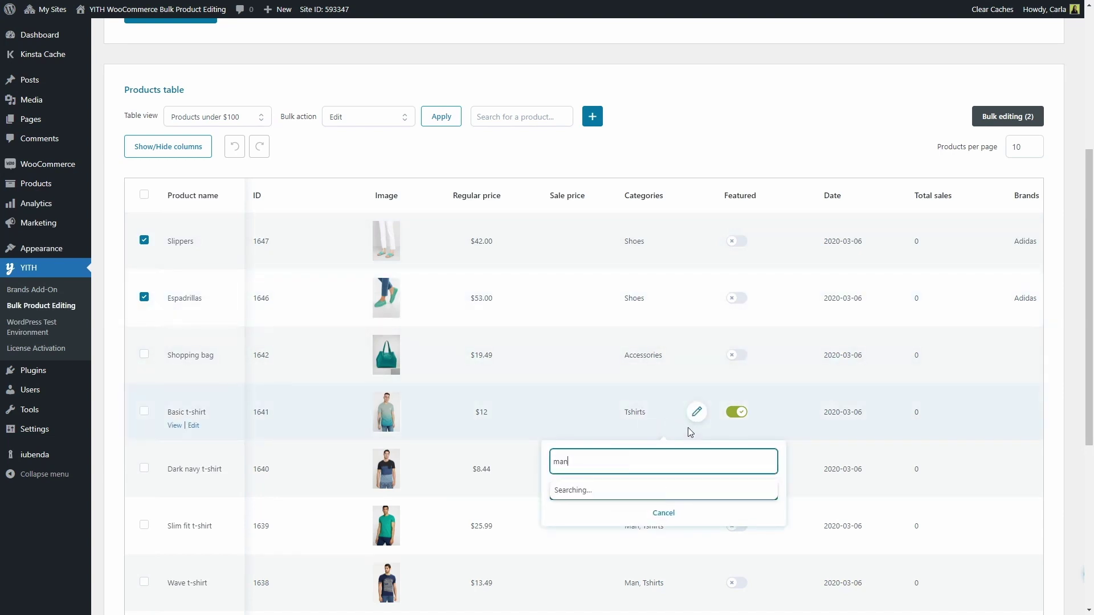
pyautogui.click(602, 512)
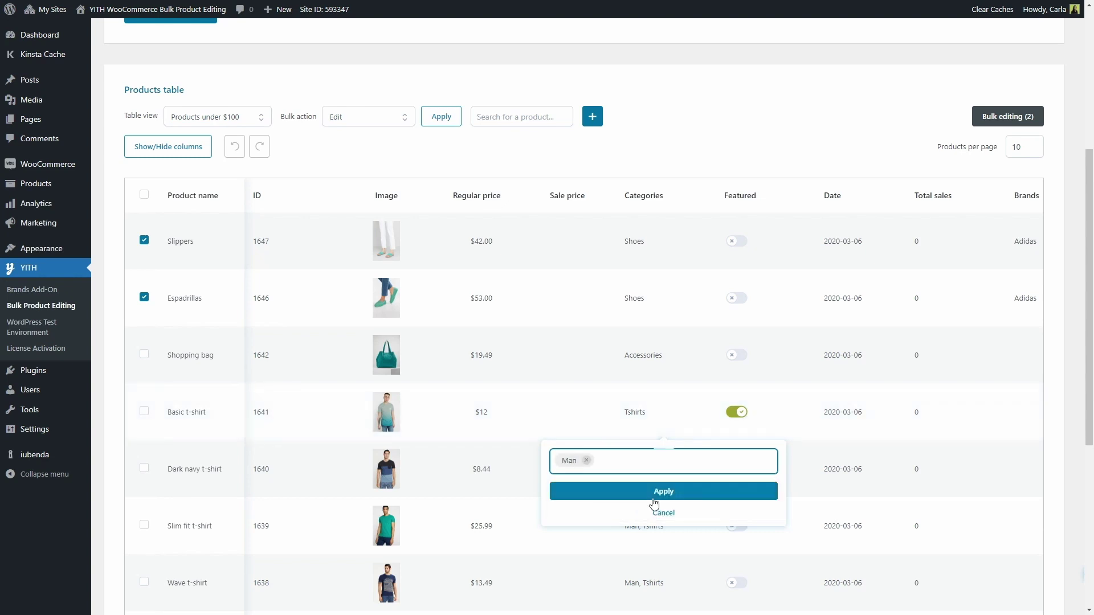
pyautogui.click(655, 492)
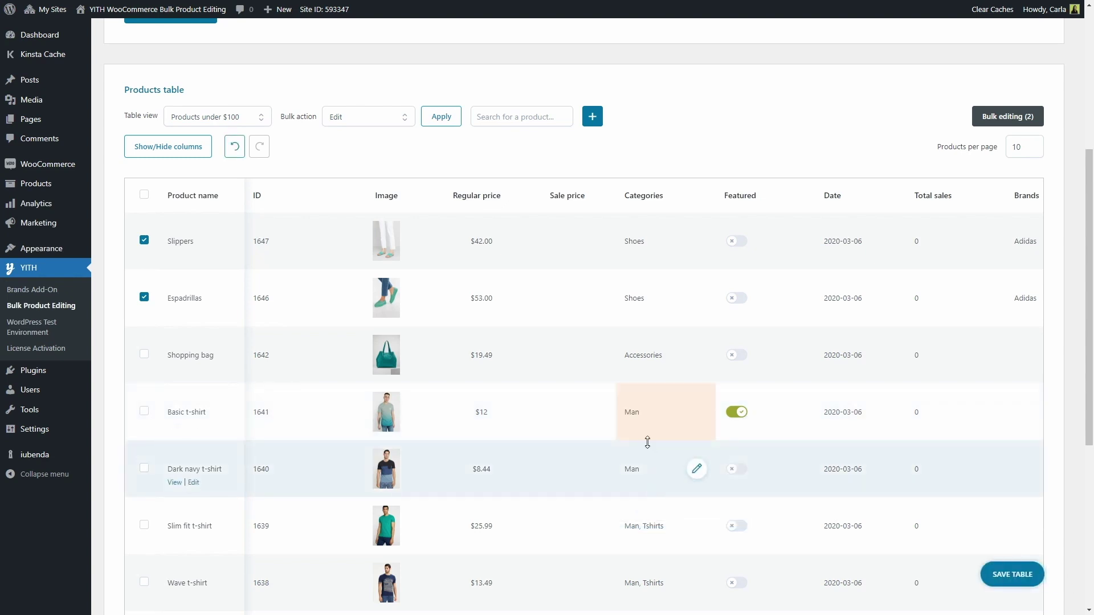
# - Undo and redo the category change, then save the table
pyautogui.click(235, 147)
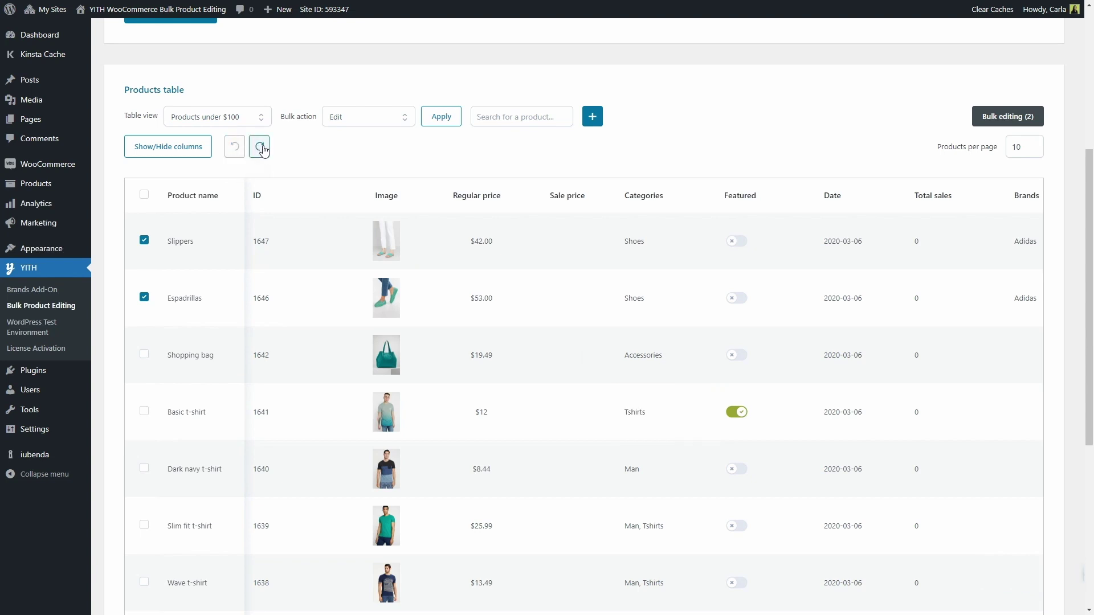
pyautogui.click(261, 147)
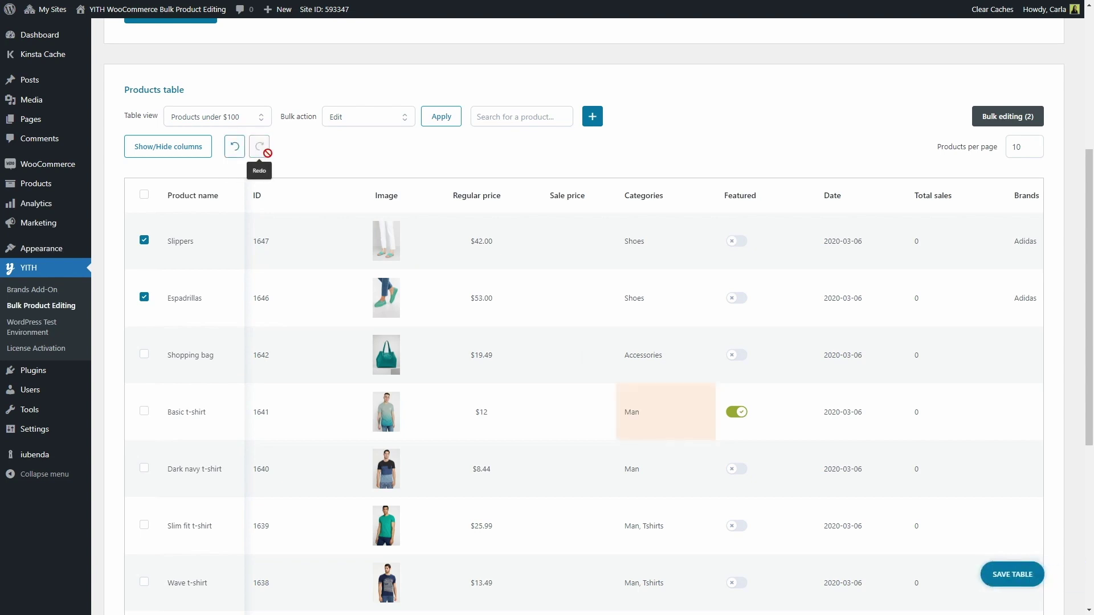
pyautogui.click(1012, 575)
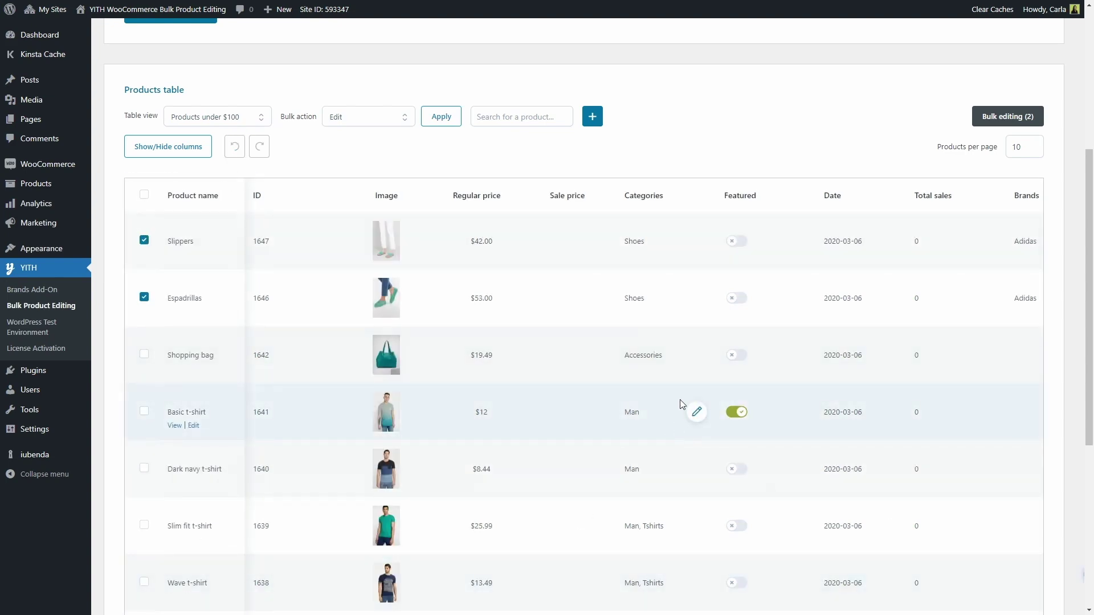
pyautogui.click(185, 155)
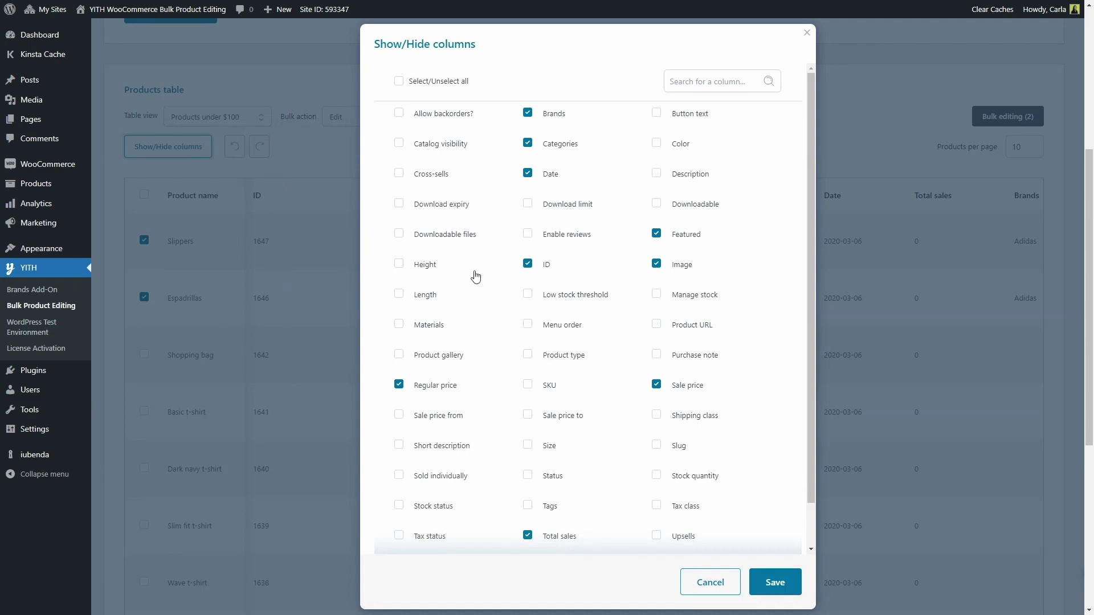
# - Hide the ID column and select all ten products in the table
pyautogui.click(527, 263)
pyautogui.click(776, 581)
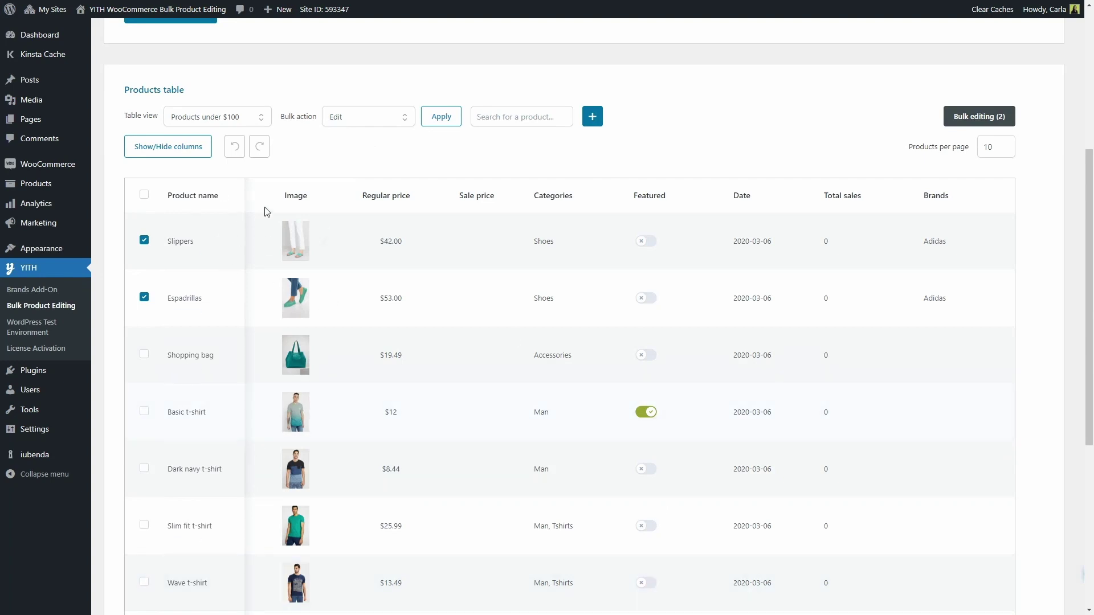
pyautogui.click(144, 195)
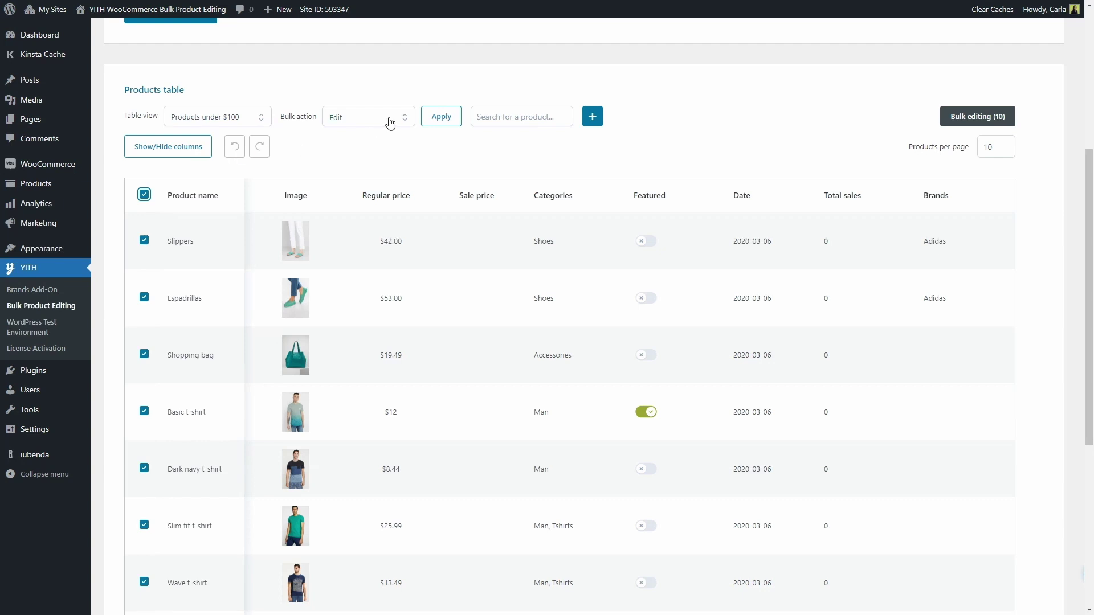
pyautogui.click(388, 120)
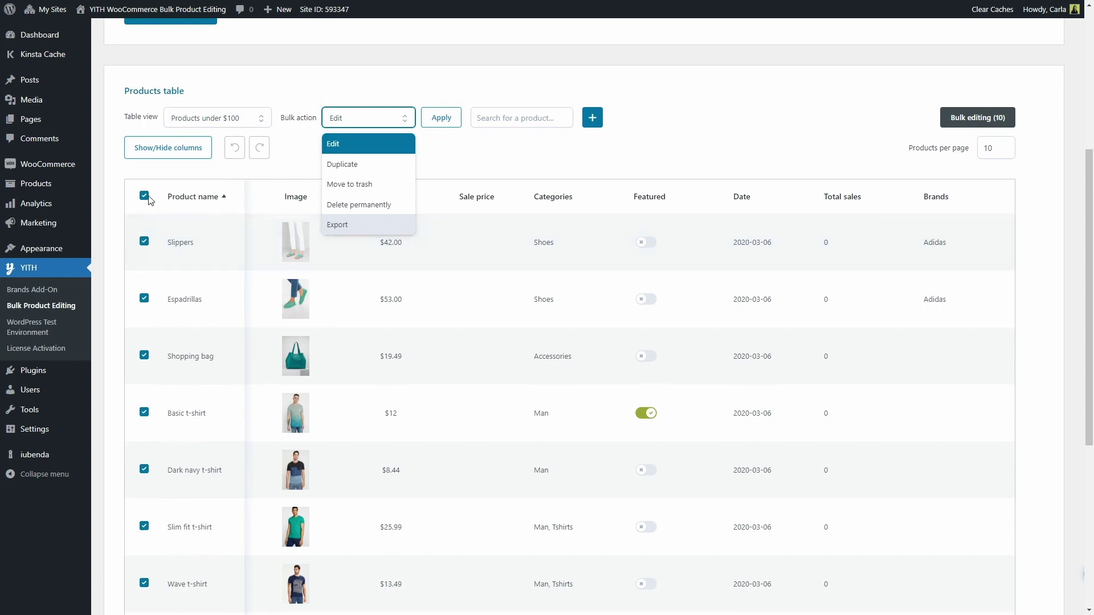
pyautogui.click(73, 188)
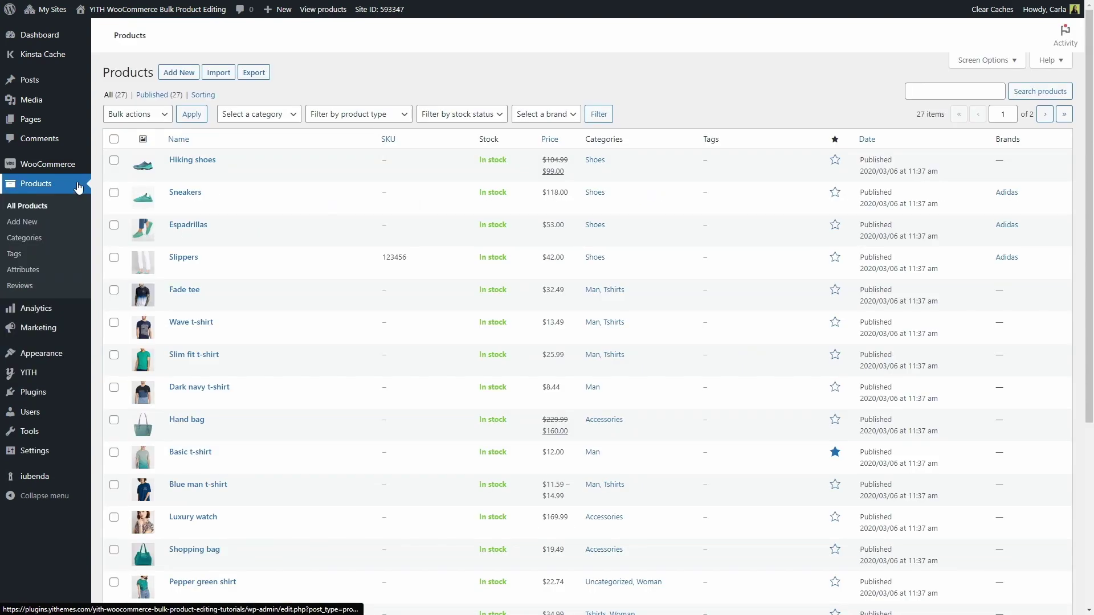
pyautogui.click(225, 84)
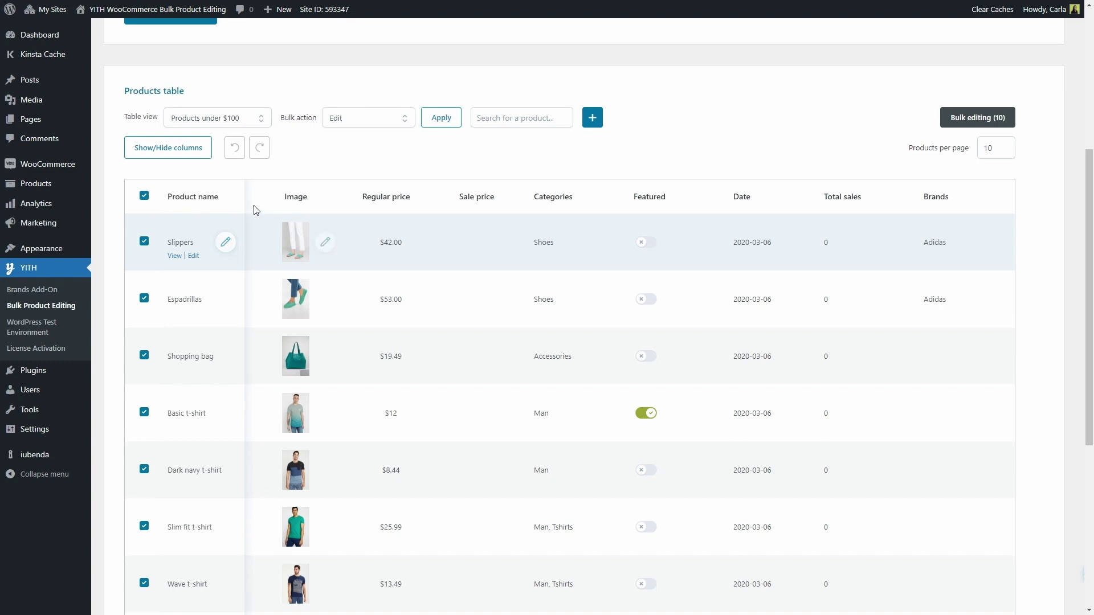
# - Switch to the All products view, clear all row selections, and search for 'watch'
pyautogui.click(243, 121)
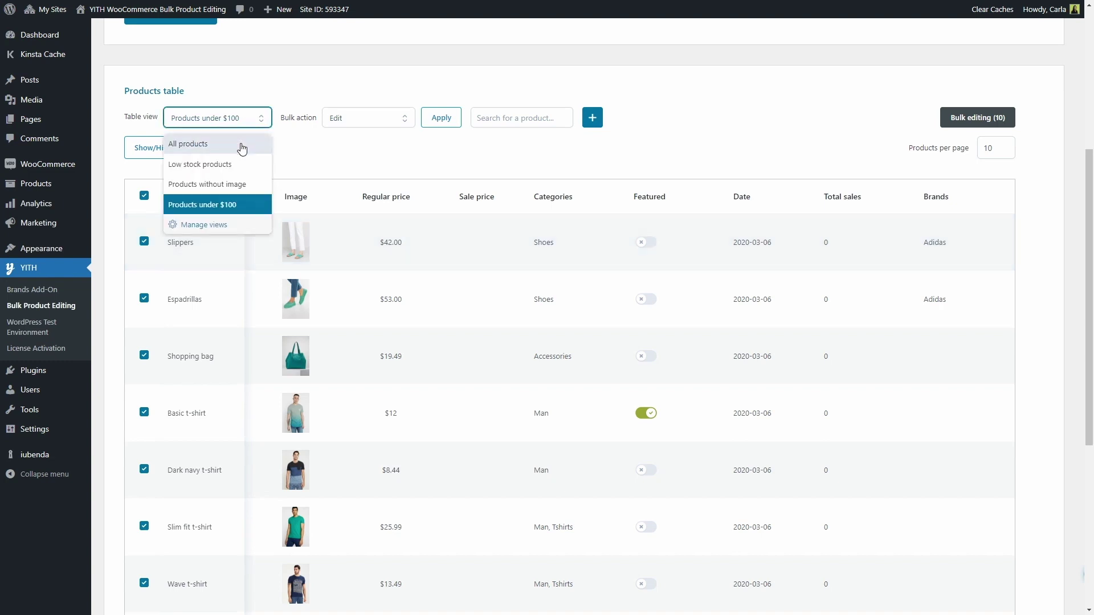
pyautogui.click(242, 146)
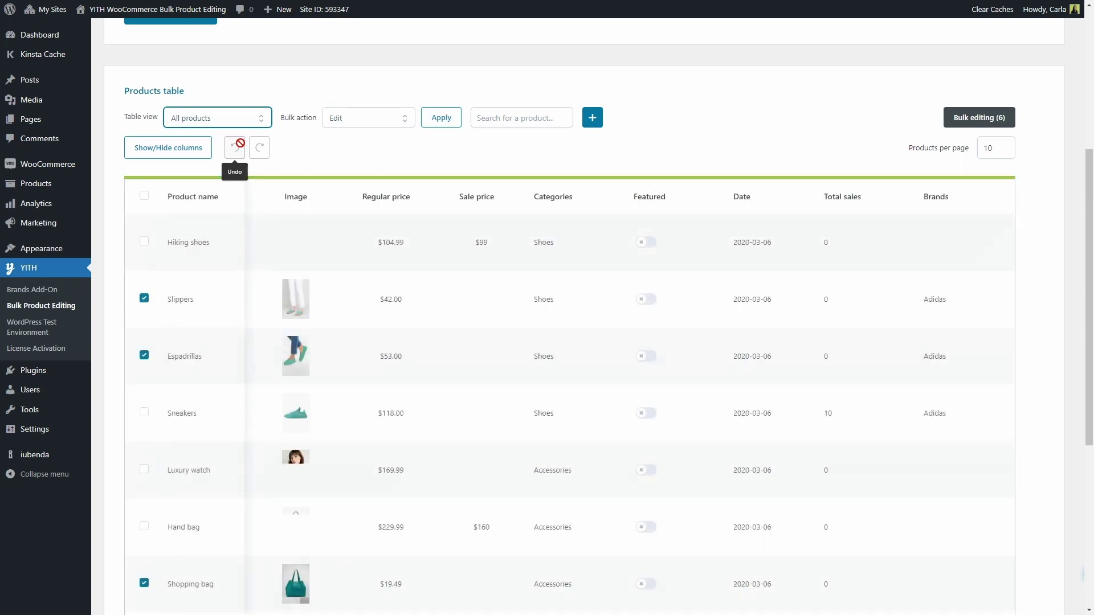
pyautogui.click(145, 197)
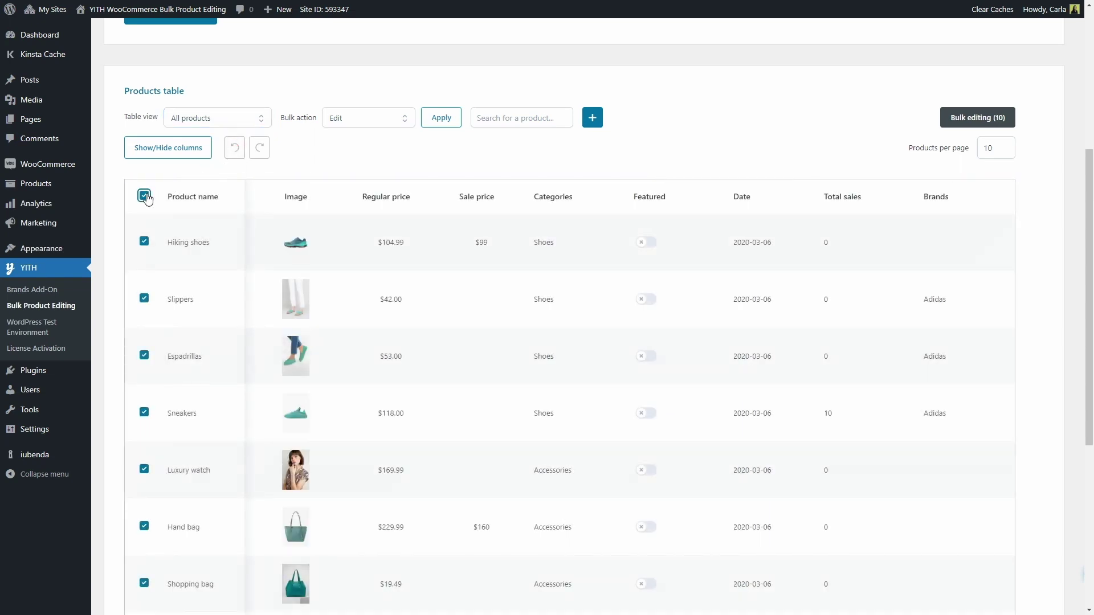
pyautogui.click(146, 197)
pyautogui.click(496, 120)
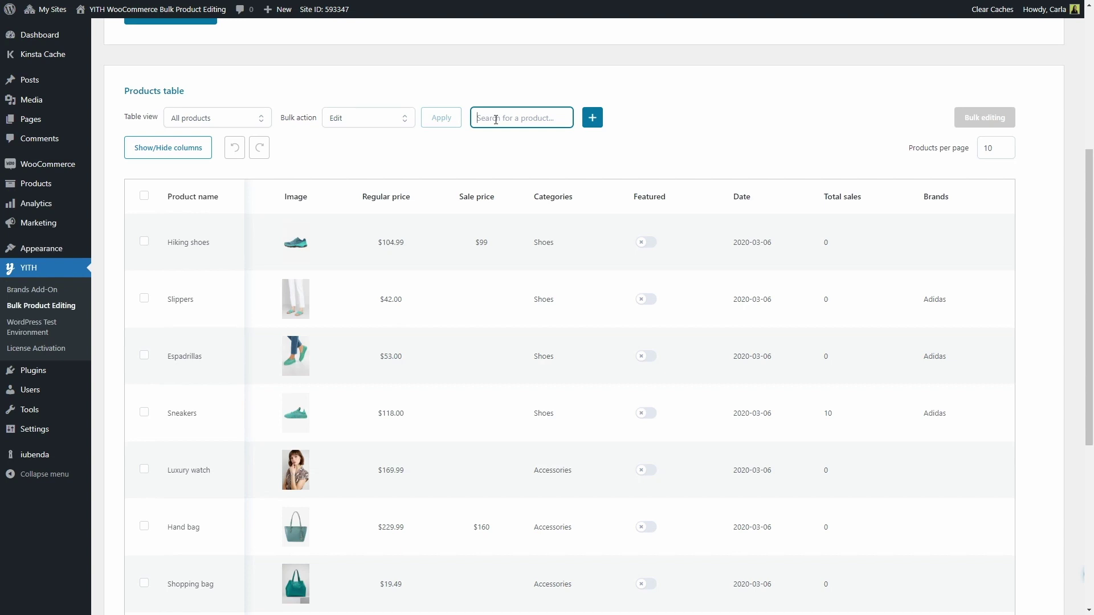
pyautogui.write('watch')
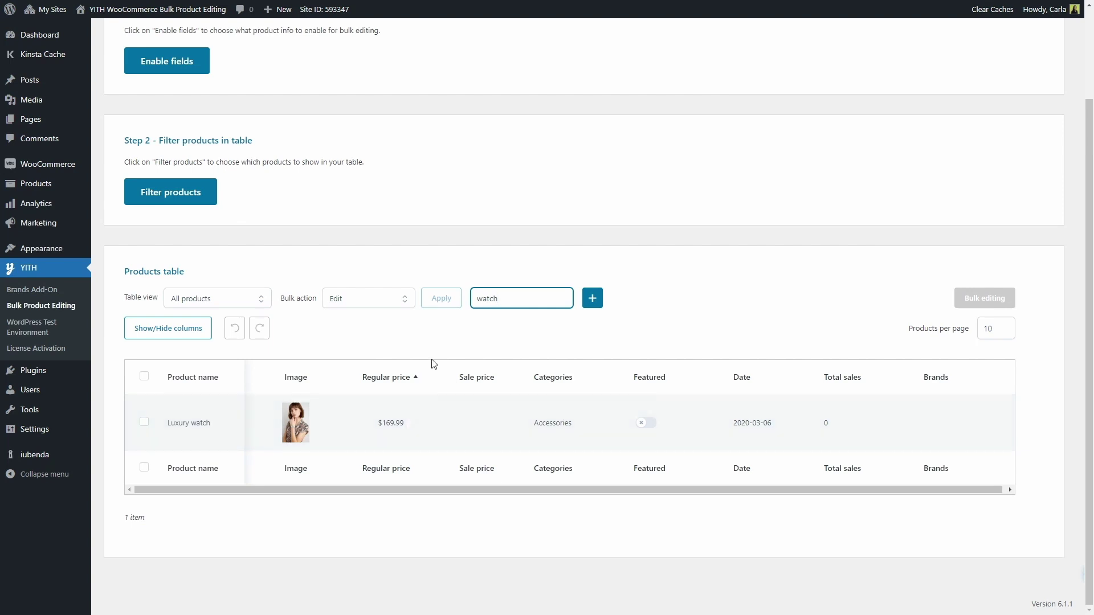
pyautogui.click(443, 343)
pyautogui.click(596, 304)
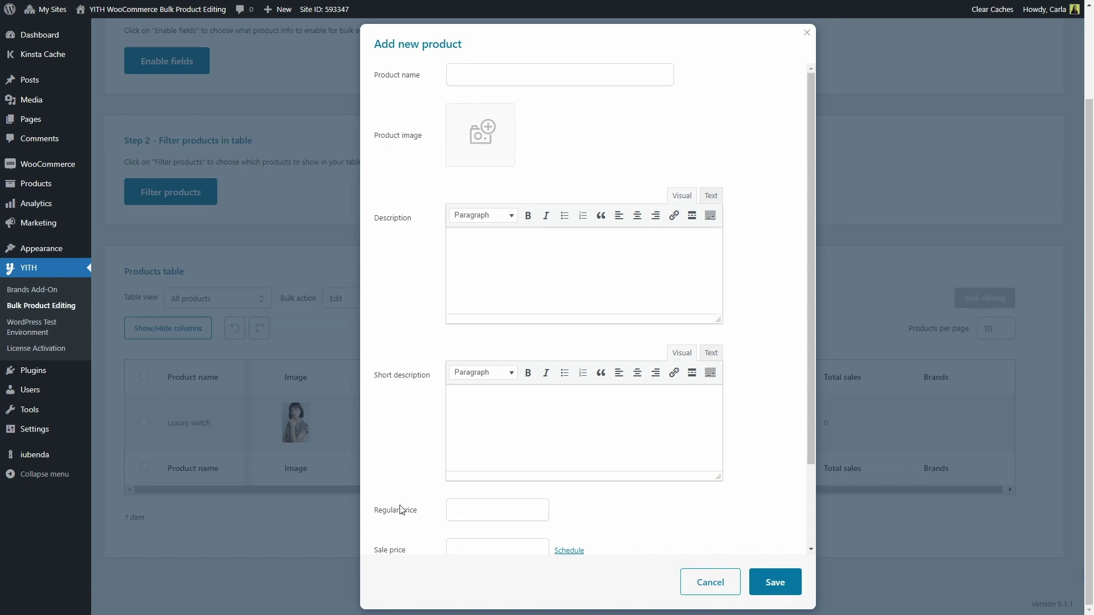
pyautogui.scroll(-3, 403, 524)
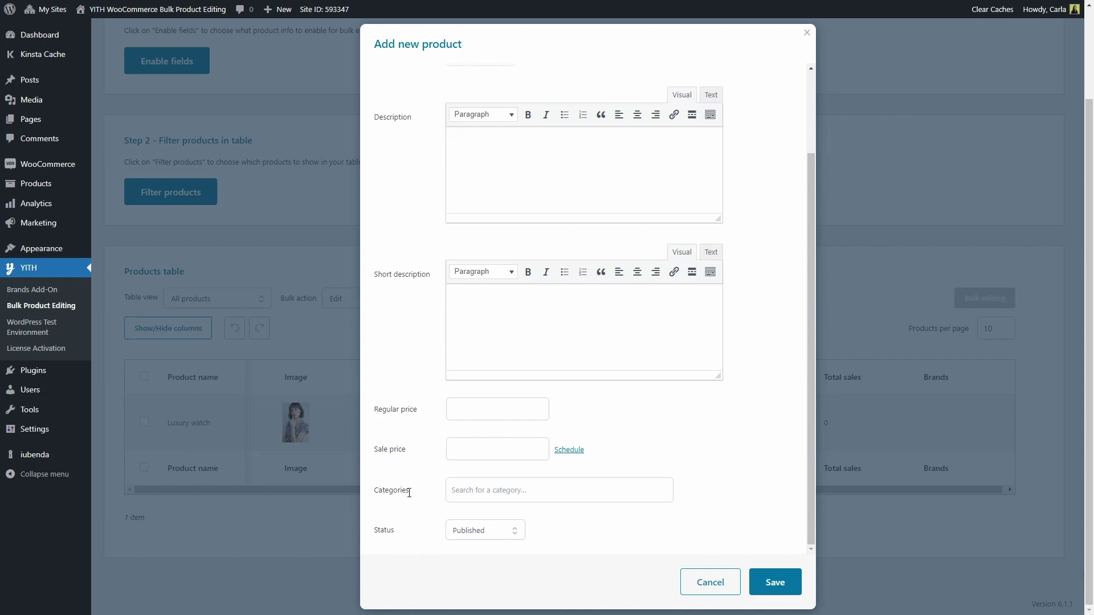
pyautogui.click(495, 536)
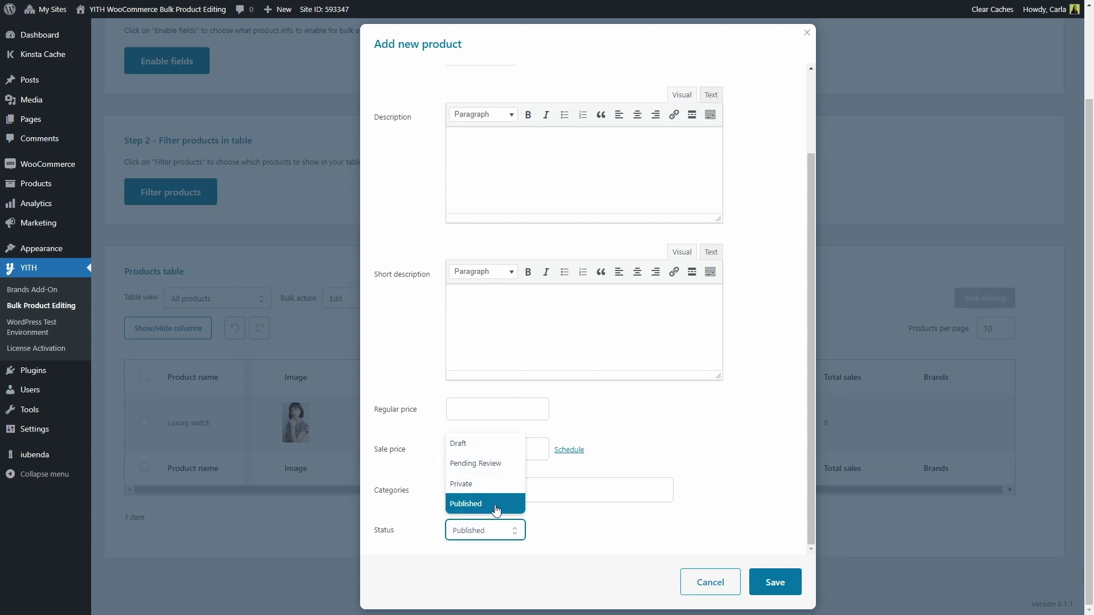
pyautogui.click(493, 531)
pyautogui.click(707, 585)
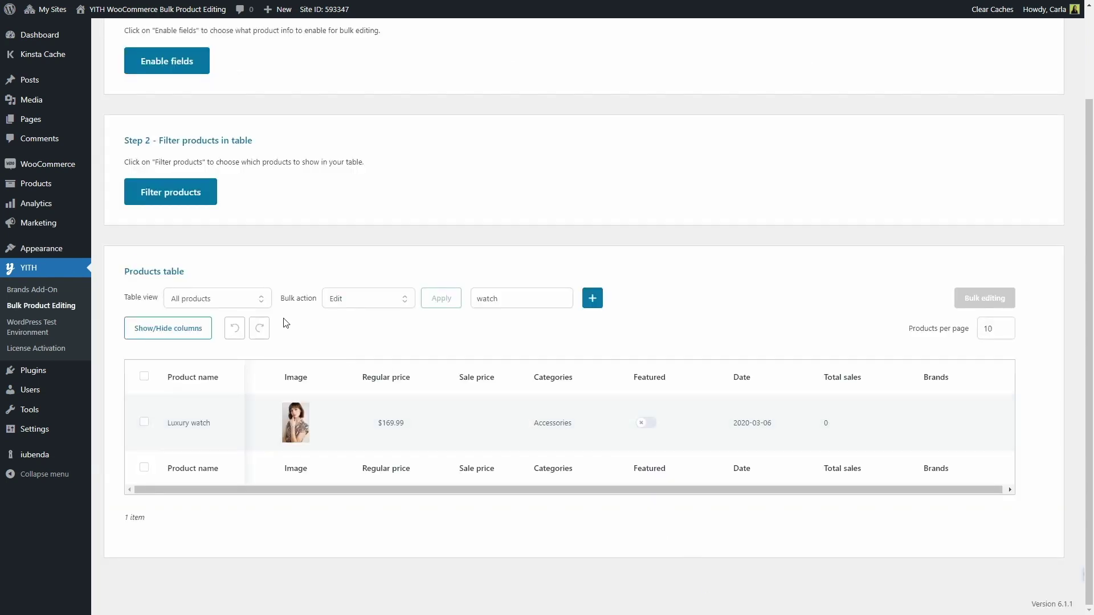
# - Switch the table to the Products under $100 view and clear the 'watch' search term
pyautogui.click(237, 302)
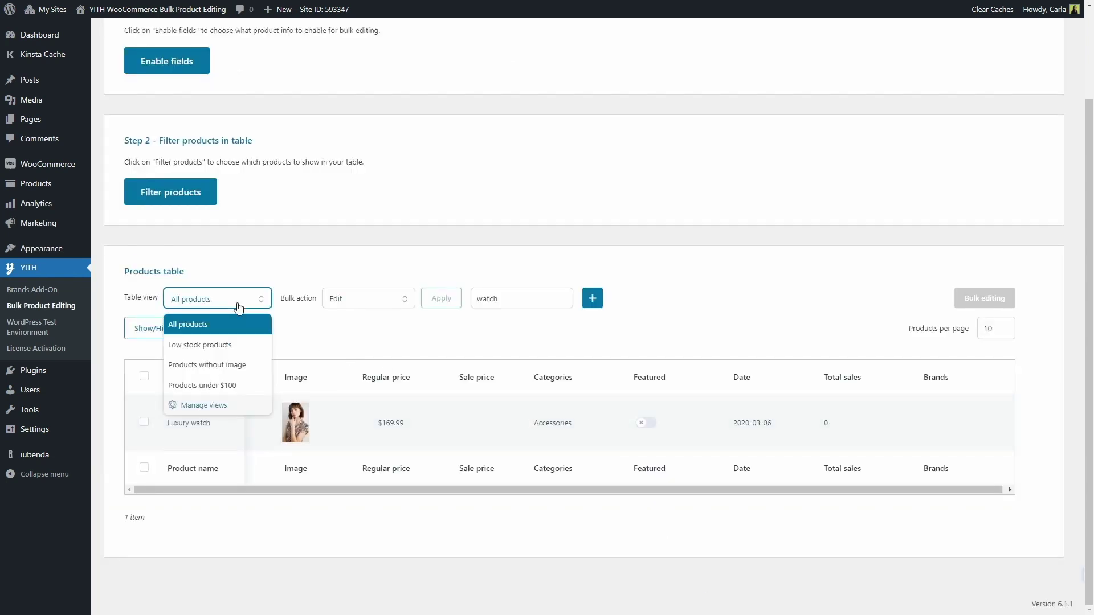
pyautogui.click(237, 391)
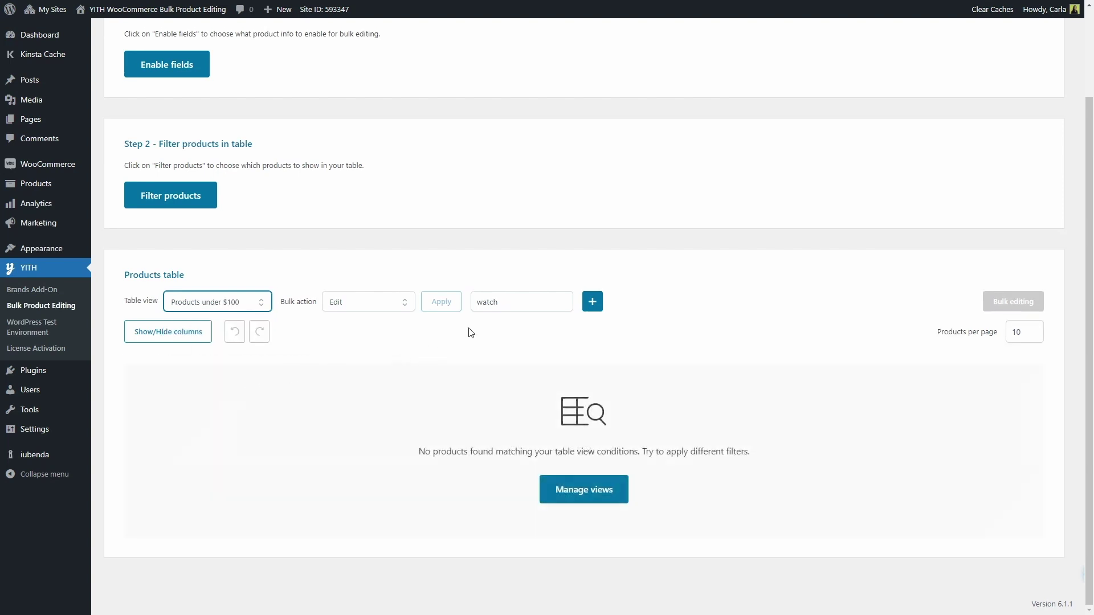
pyautogui.click(508, 311)
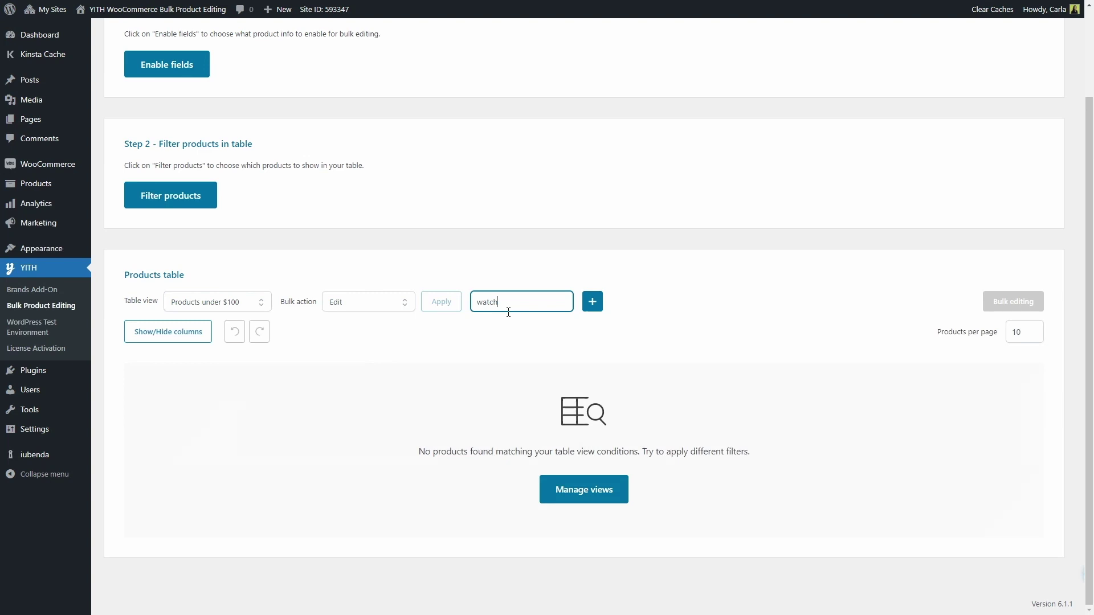
pyautogui.doubleClick(509, 310)
pyautogui.press('BackSpace')
pyautogui.scroll(2, 504, 327)
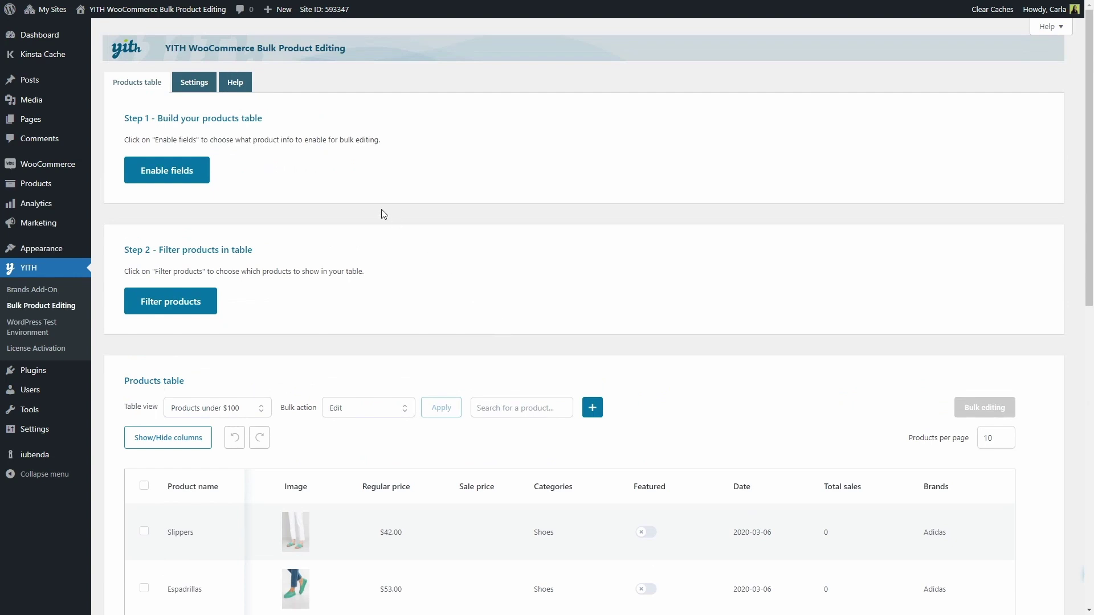
# - In the plugin Settings, set Use regular expressions to YES and save the options
pyautogui.click(201, 90)
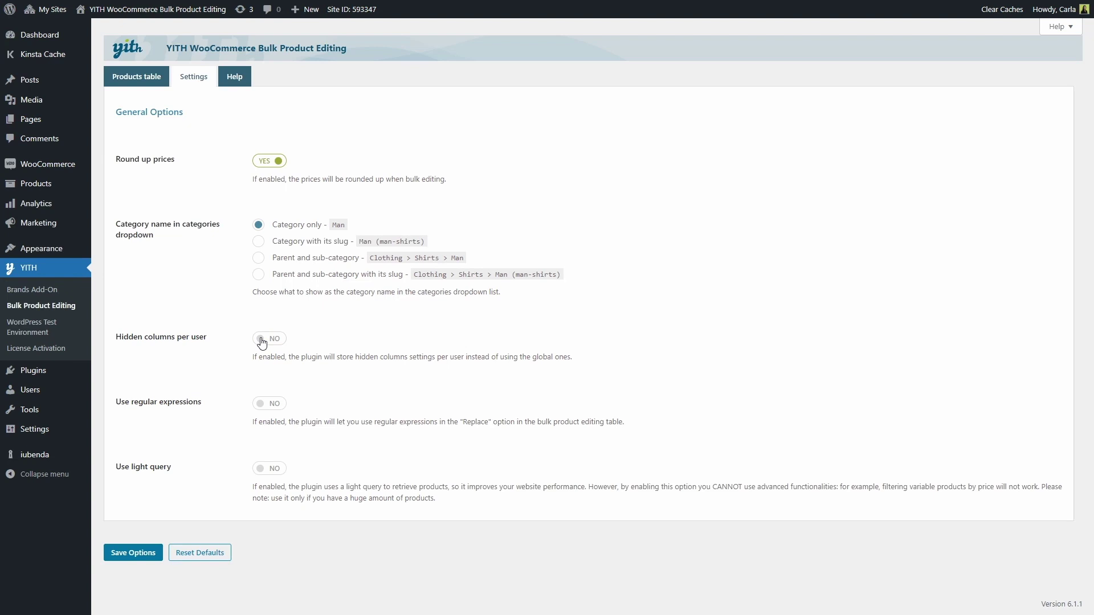
pyautogui.click(268, 404)
pyautogui.click(139, 560)
# - Return to the Products table and tick the Slippers product
pyautogui.click(147, 77)
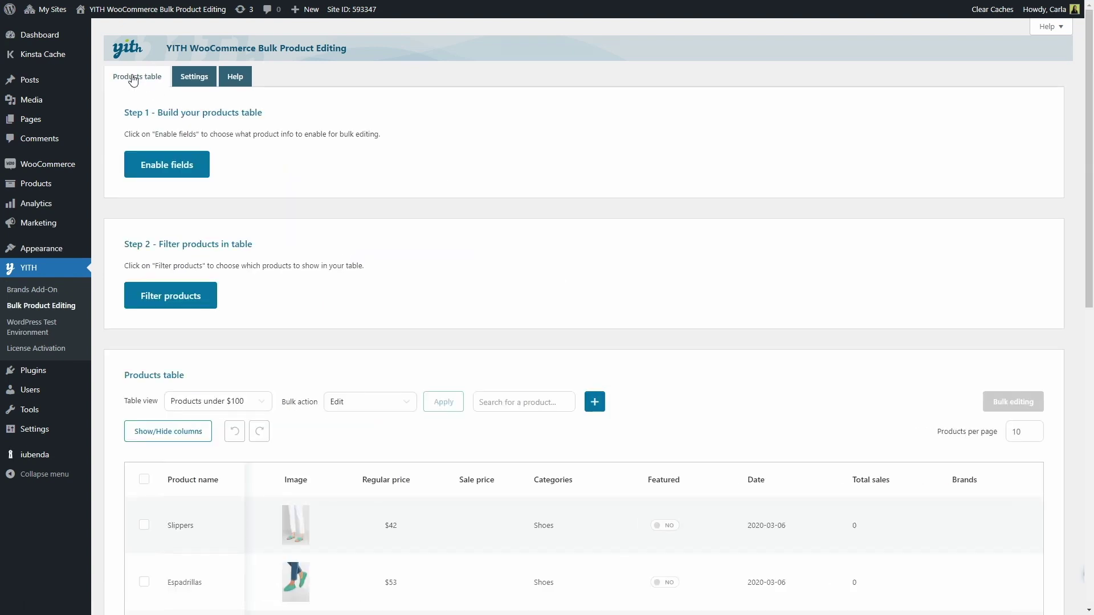
pyautogui.scroll(-5, 171, 188)
pyautogui.scroll(-1, 177, 191)
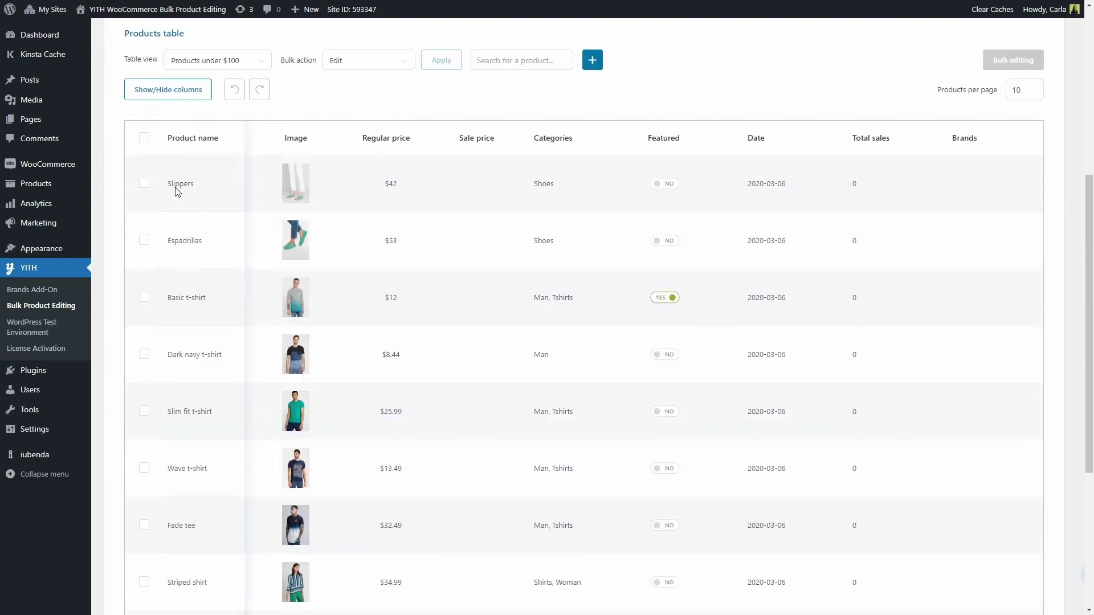
pyautogui.click(144, 183)
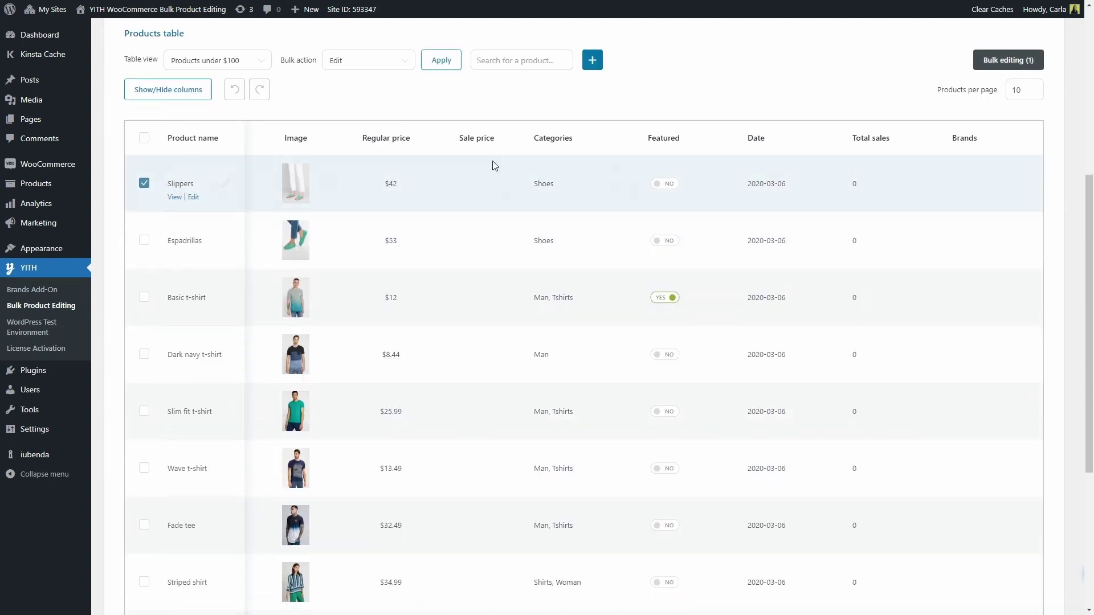
# - Draft a bulk edit replacing 'Slippers' with 'Shoes' in the product name, then cancel it
pyautogui.click(1015, 61)
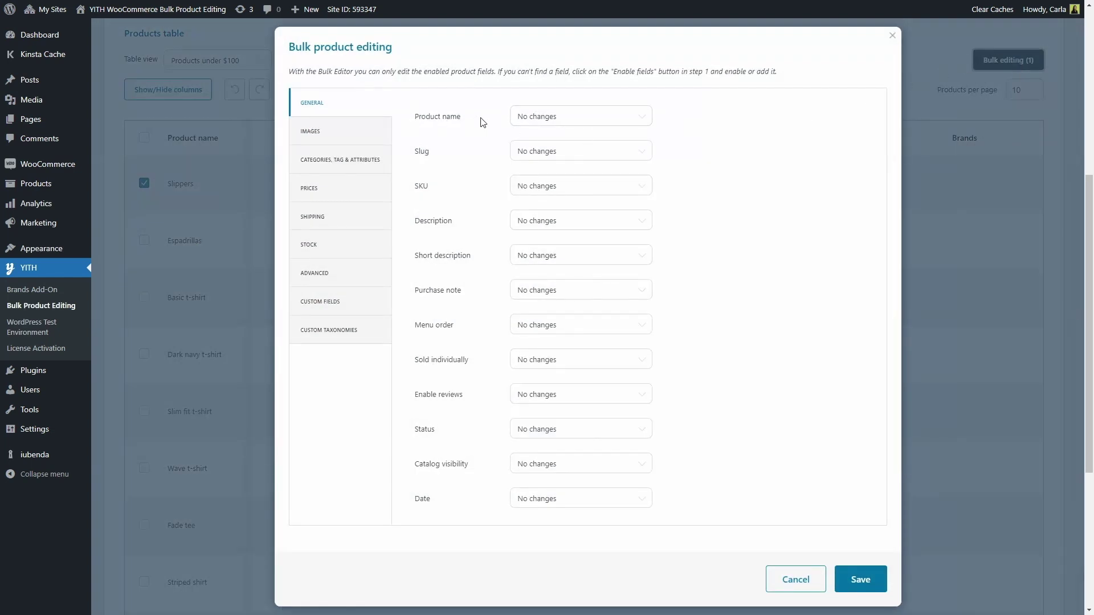
pyautogui.click(548, 118)
pyautogui.scroll(-1, 564, 147)
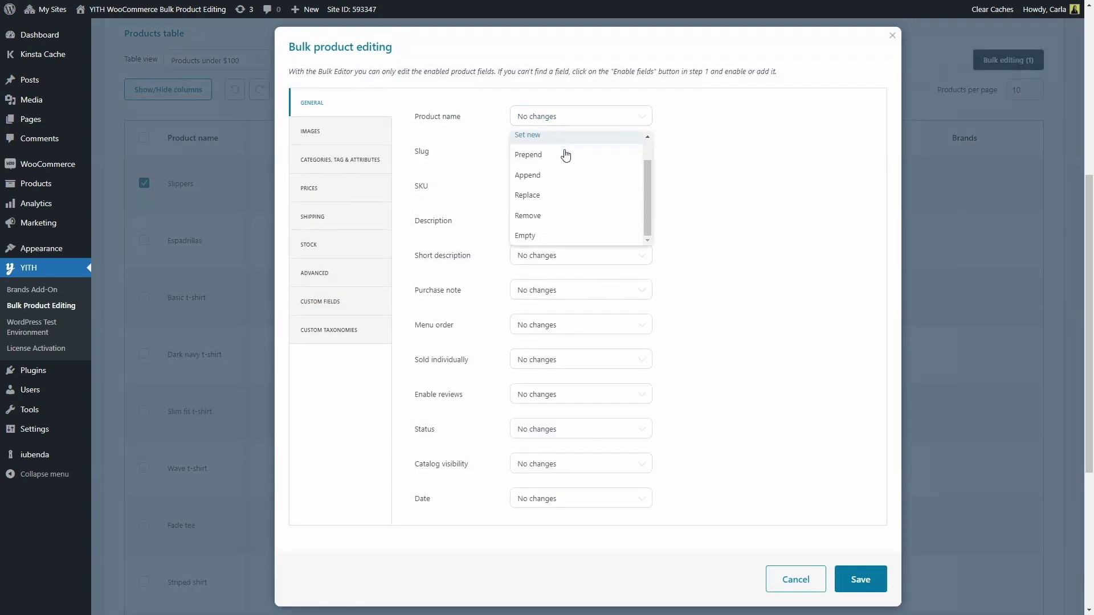
pyautogui.click(569, 192)
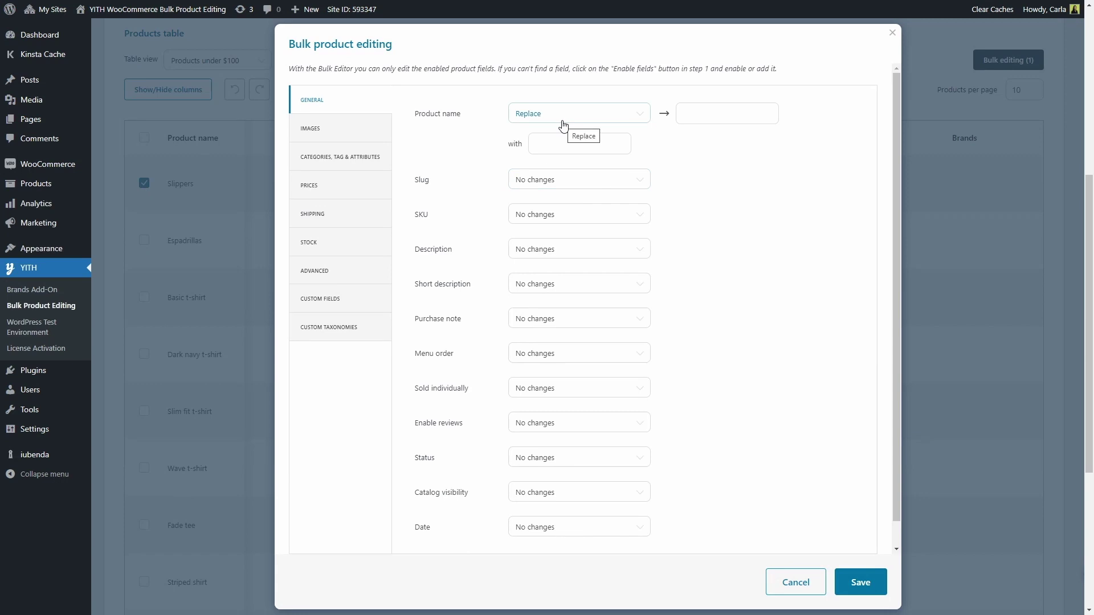
pyautogui.click(708, 117)
pyautogui.write('Slippers')
pyautogui.press('Tab')
pyautogui.write('Shoes')
pyautogui.click(819, 576)
# - Go back to the plugin's Settings page
pyautogui.scroll(2, 459, 295)
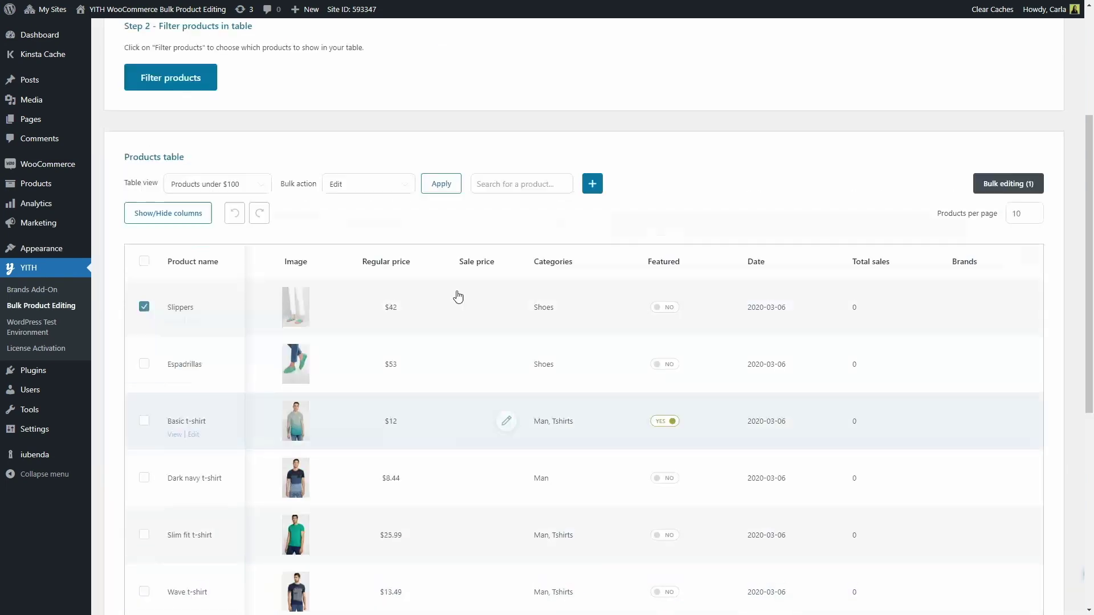
pyautogui.scroll(3, 459, 295)
pyautogui.click(192, 78)
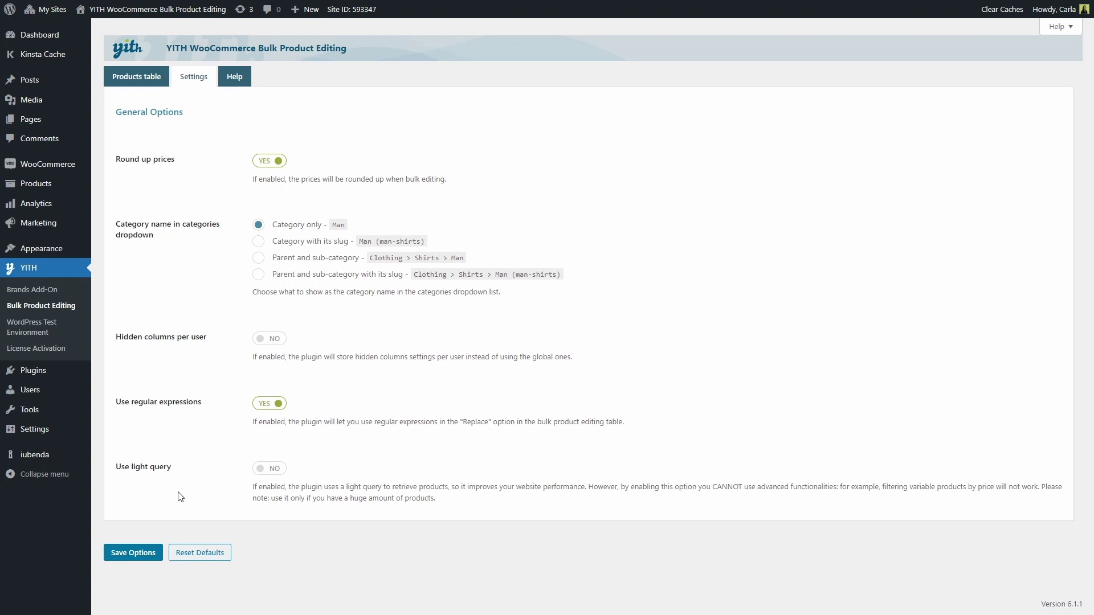
# - Show the plugin's Help tab with documentation, FAQ and ticket support links
pyautogui.click(235, 78)
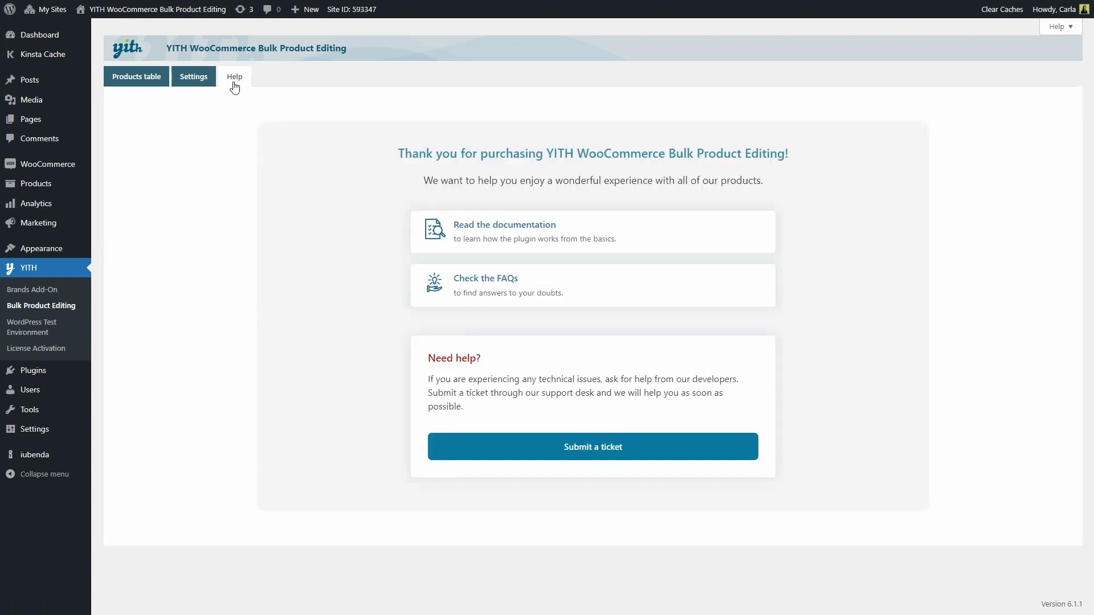